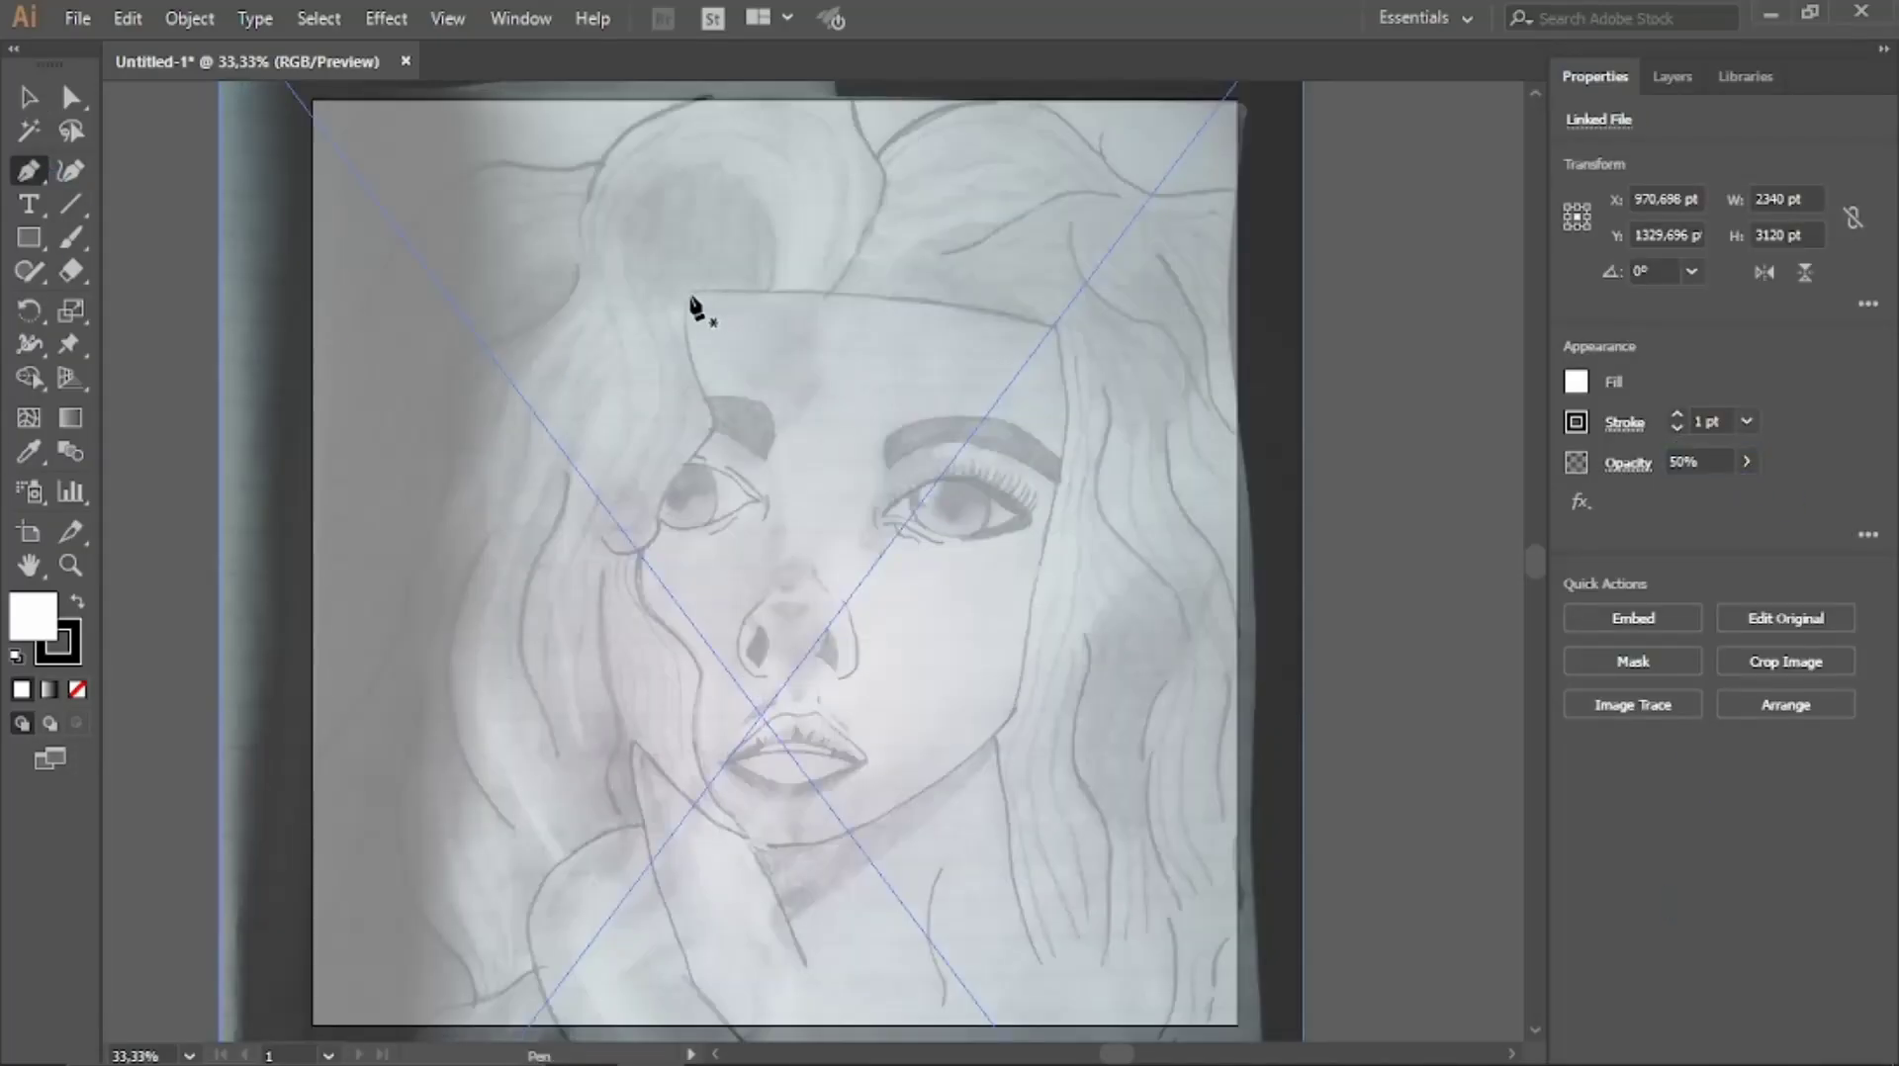
Start the face-outline path with a curved first segment over the faded sketch
{"action": "left_click", "coordinate": [692, 289]}
{"action": "left_click_drag", "start_coordinate": [1053, 324], "coordinate": [1112, 358]}
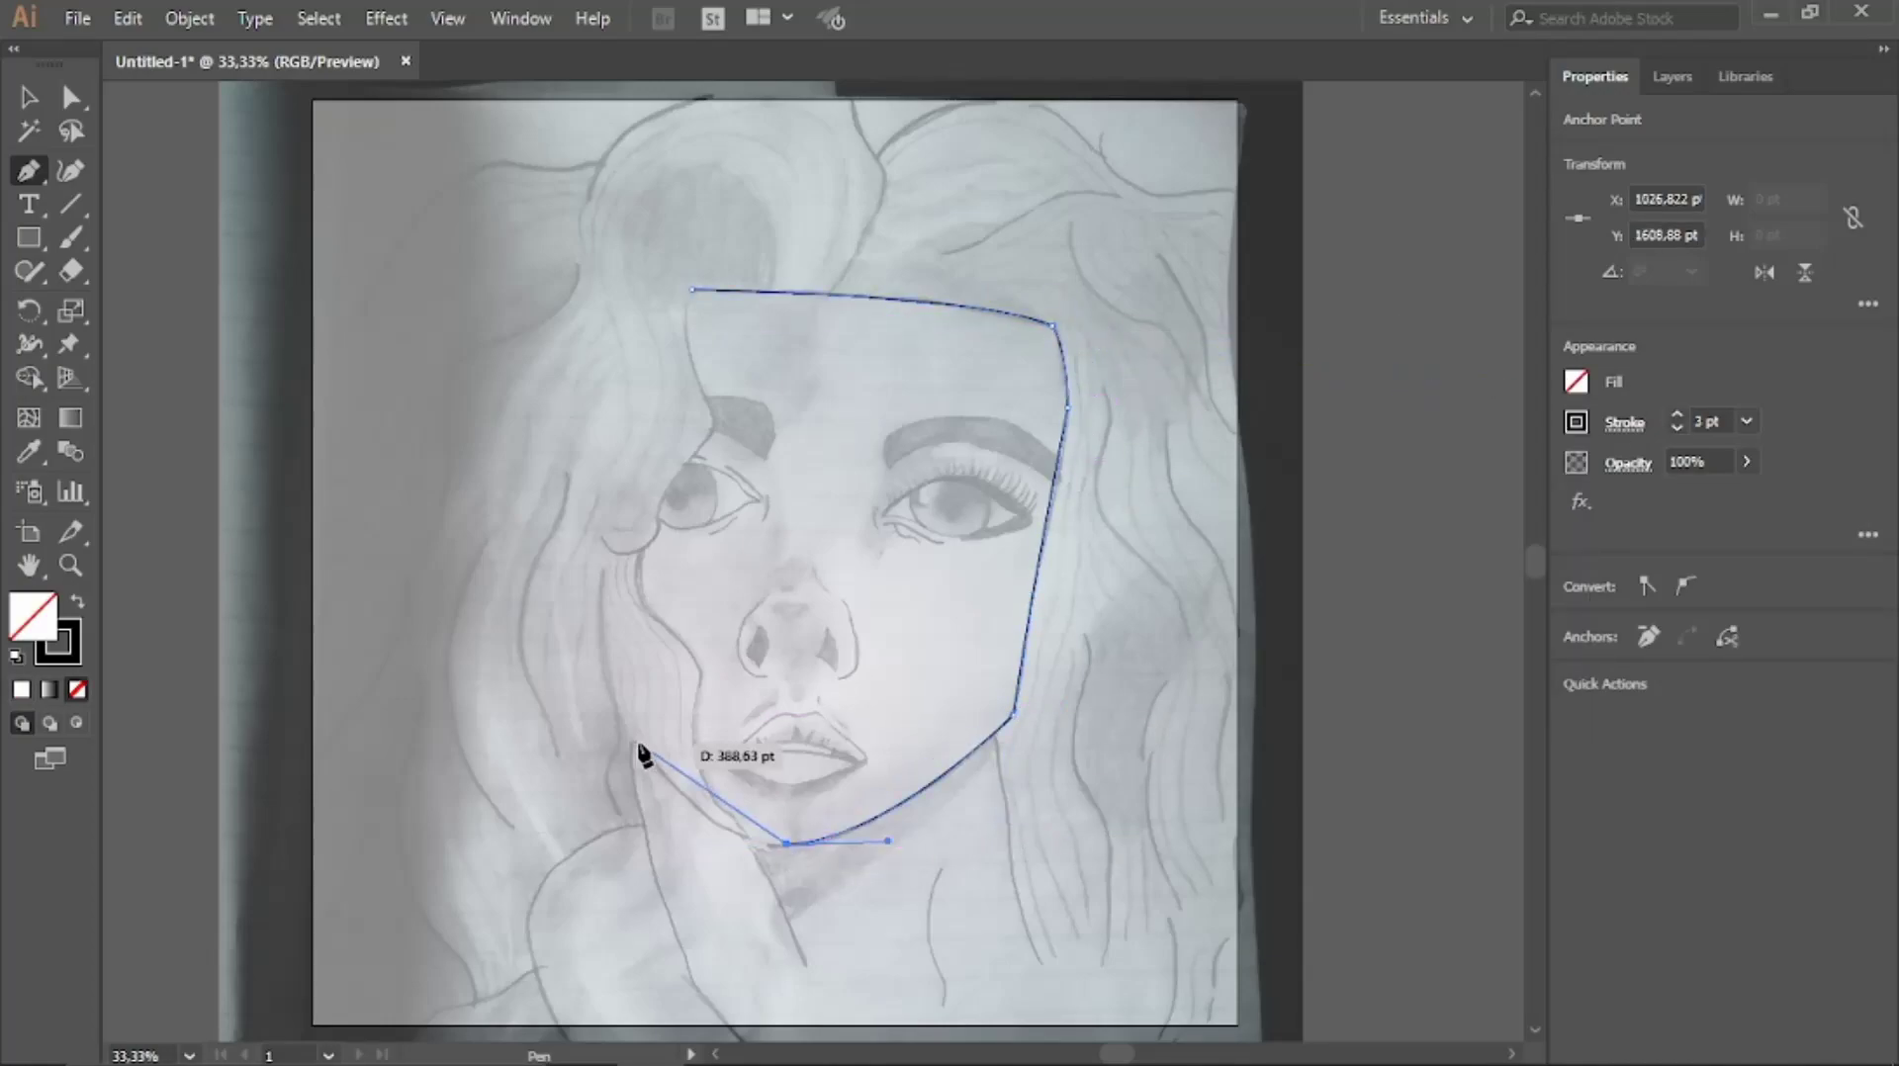
Finish tracing the face outline down to the chin and close it at the forehead
{"action": "scroll", "coordinate": [653, 791], "scroll_direction": "down", "scroll_amount": 2}
{"action": "left_click_drag", "start_coordinate": [695, 833], "coordinate": [689, 967]}
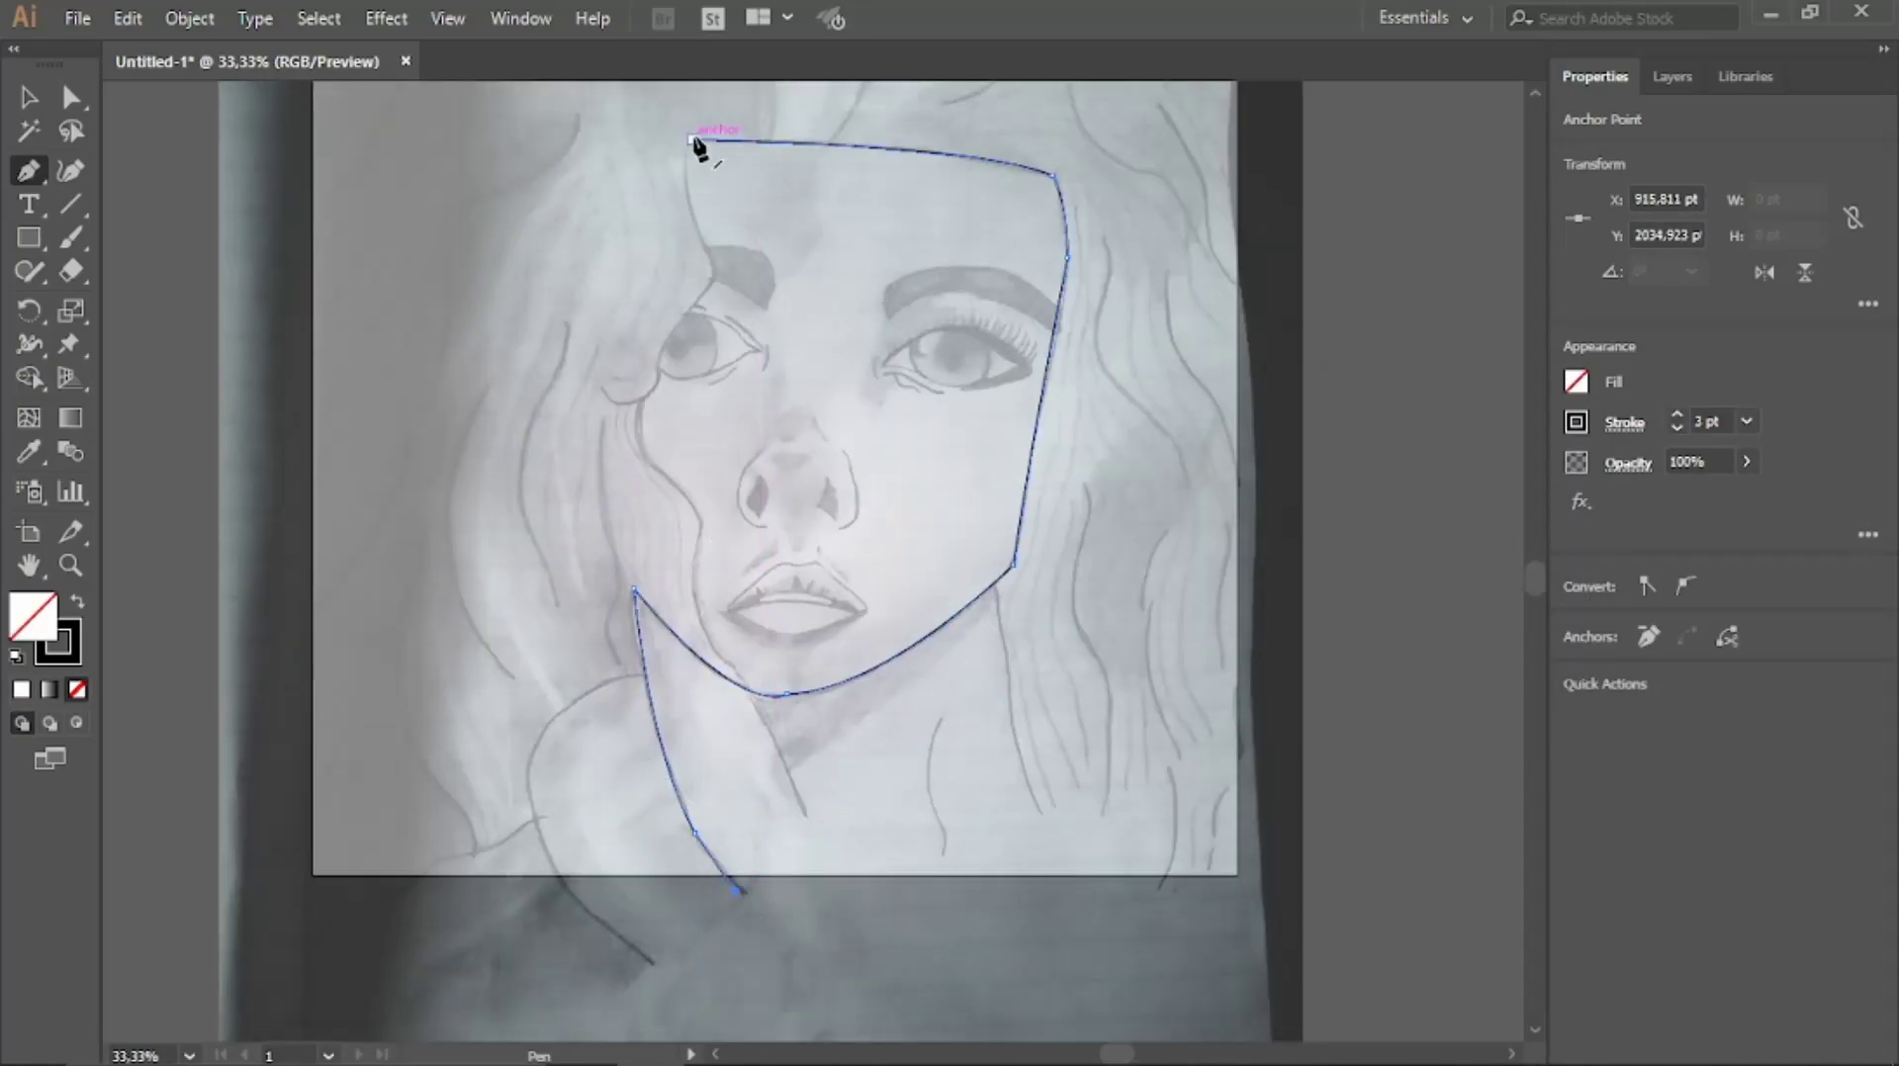
{"action": "left_click_drag", "start_coordinate": [692, 139], "coordinate": [683, 197]}
{"action": "key", "text": "ctrl+plus"}
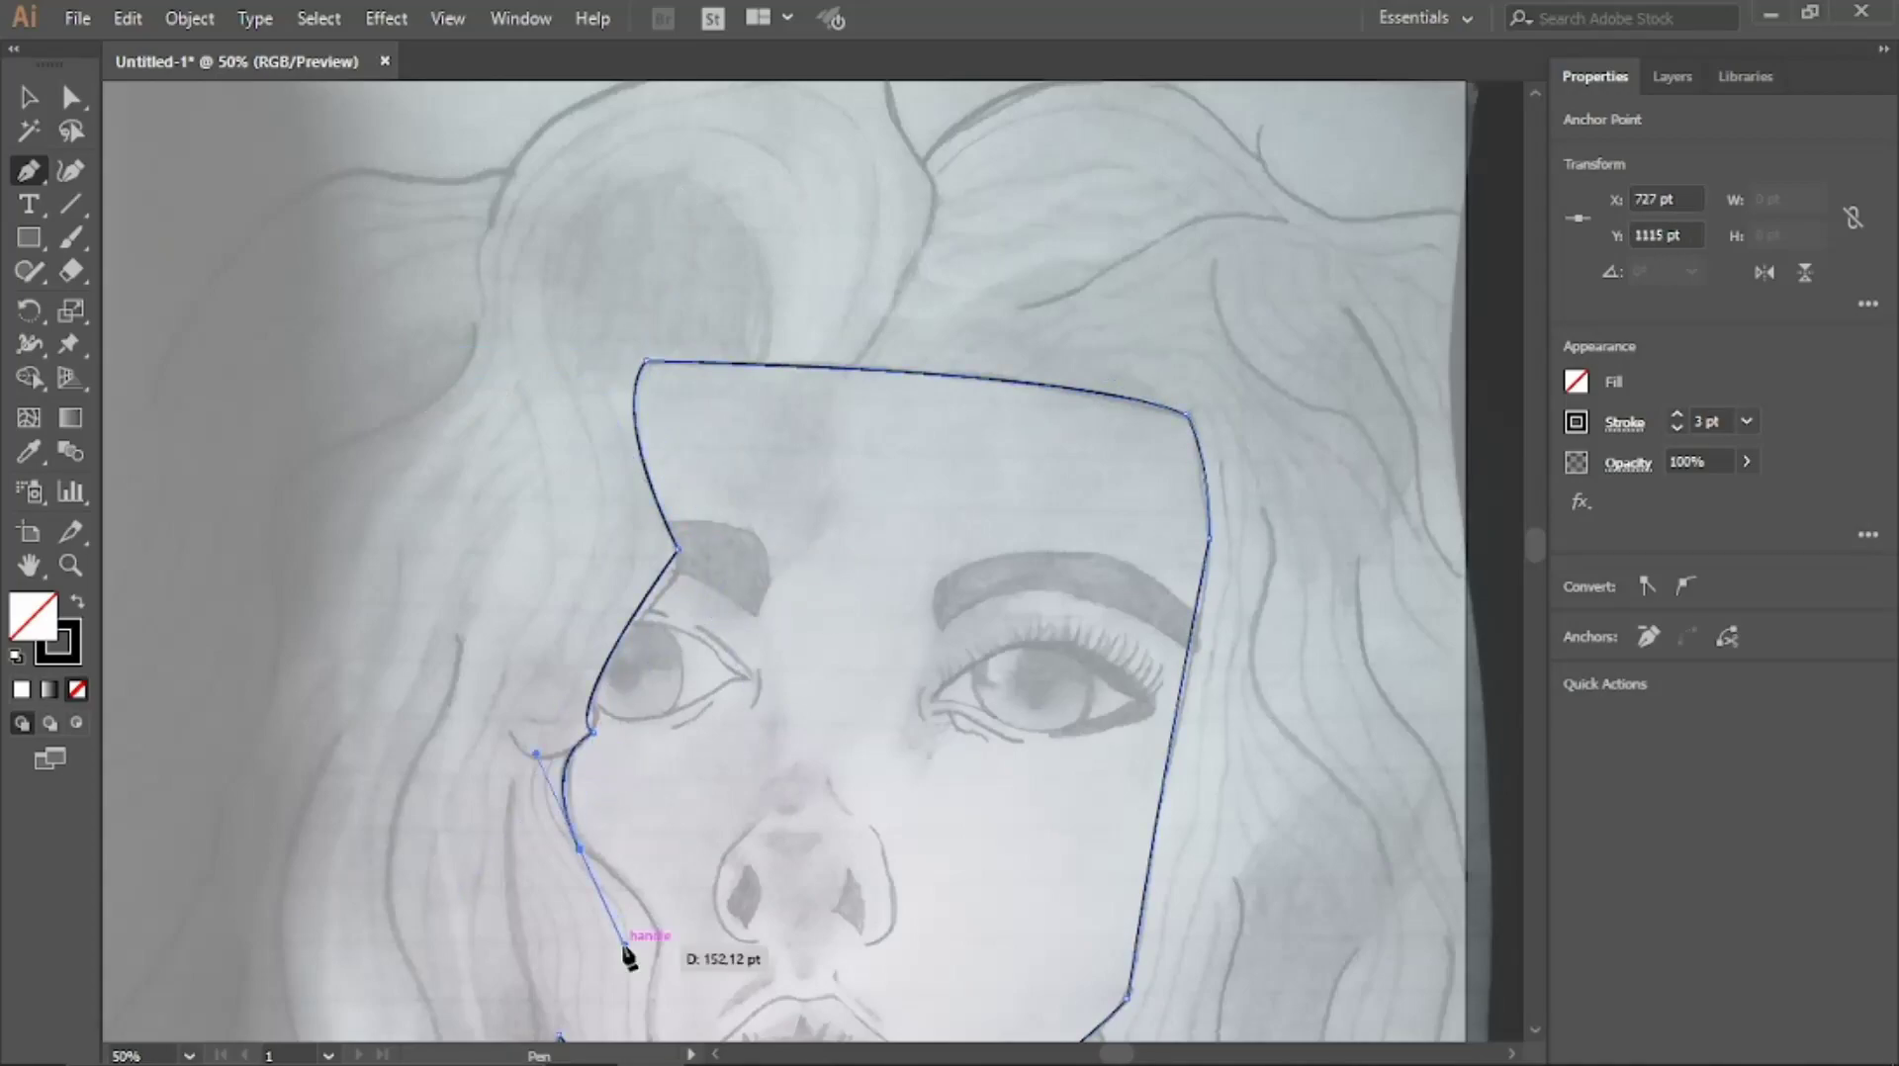
{"action": "left_click_drag", "start_coordinate": [625, 957], "coordinate": [658, 930]}
{"action": "scroll", "coordinate": [720, 982], "scroll_direction": "down", "scroll_amount": 3}
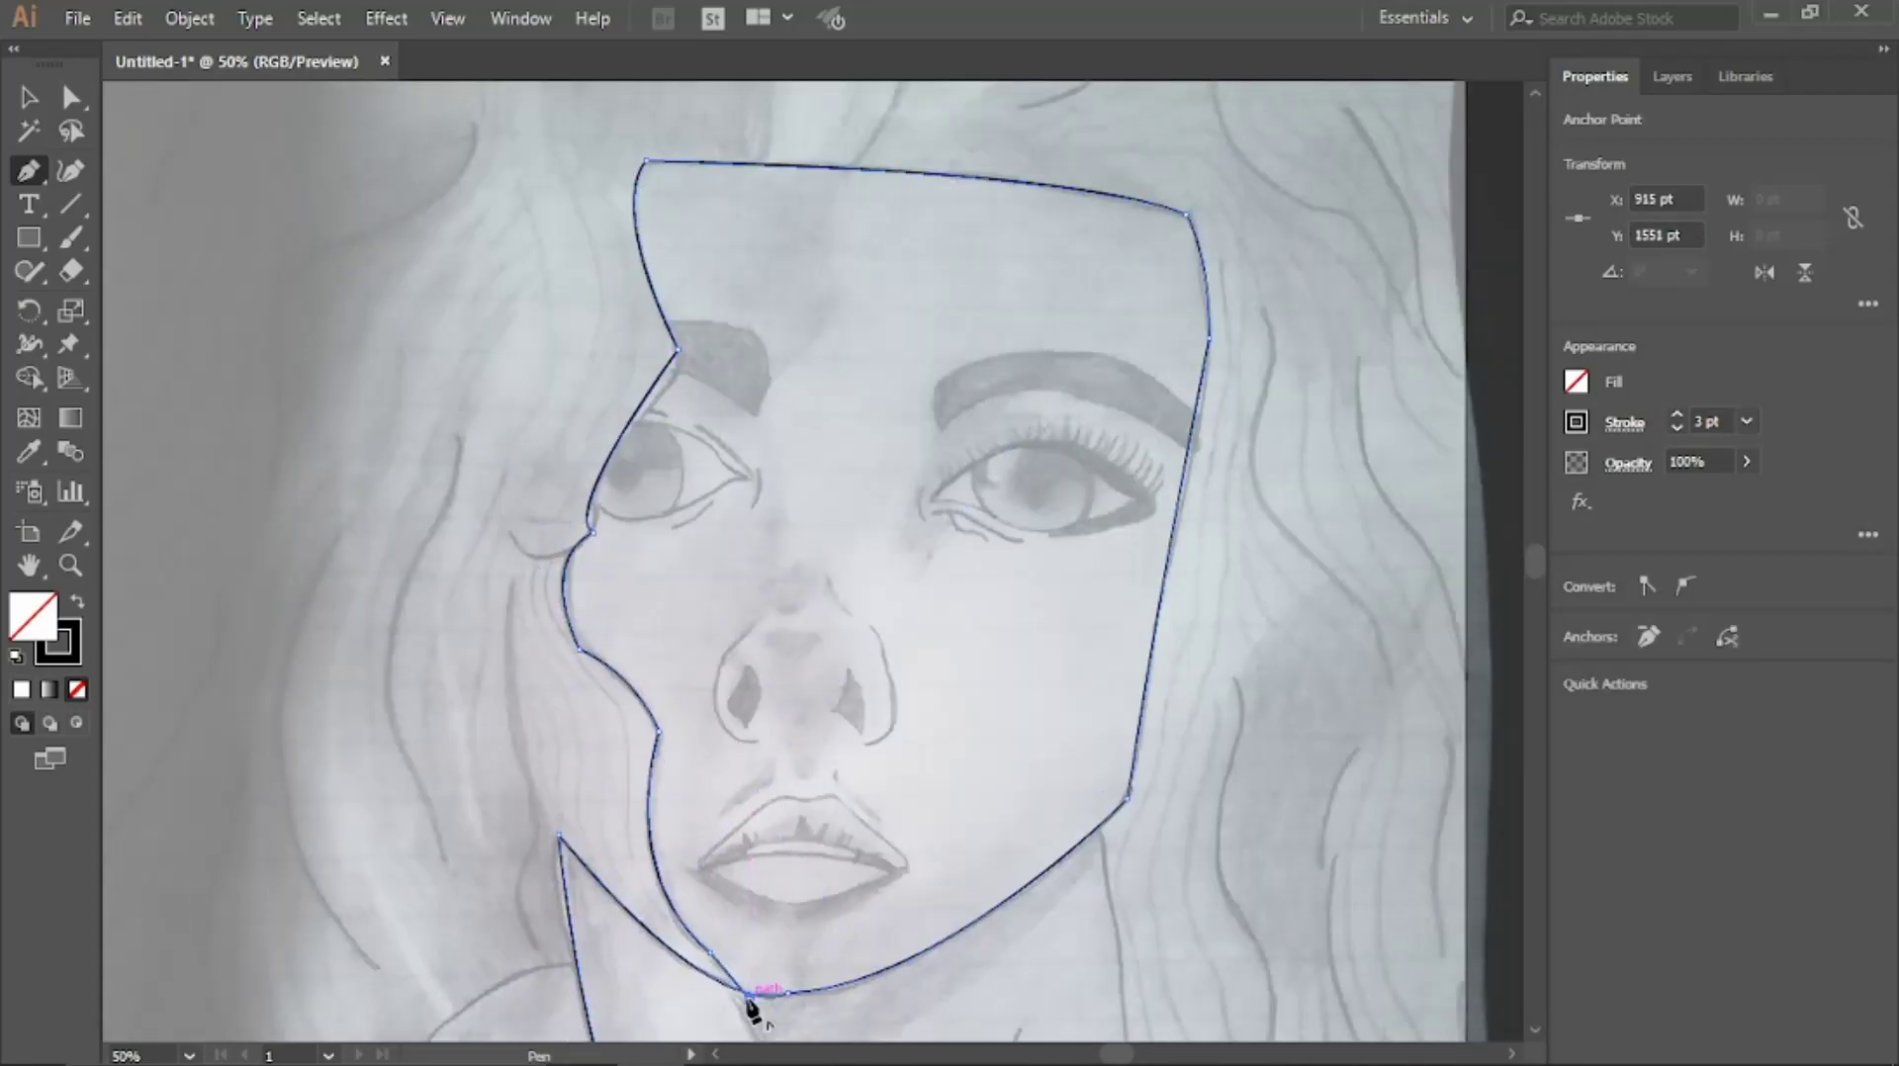
Trace the outlines of the right and left eyes
{"action": "left_click", "coordinate": [930, 498]}
{"action": "left_click_drag", "start_coordinate": [1036, 527], "coordinate": [973, 488]}
{"action": "left_click", "coordinate": [930, 497]}
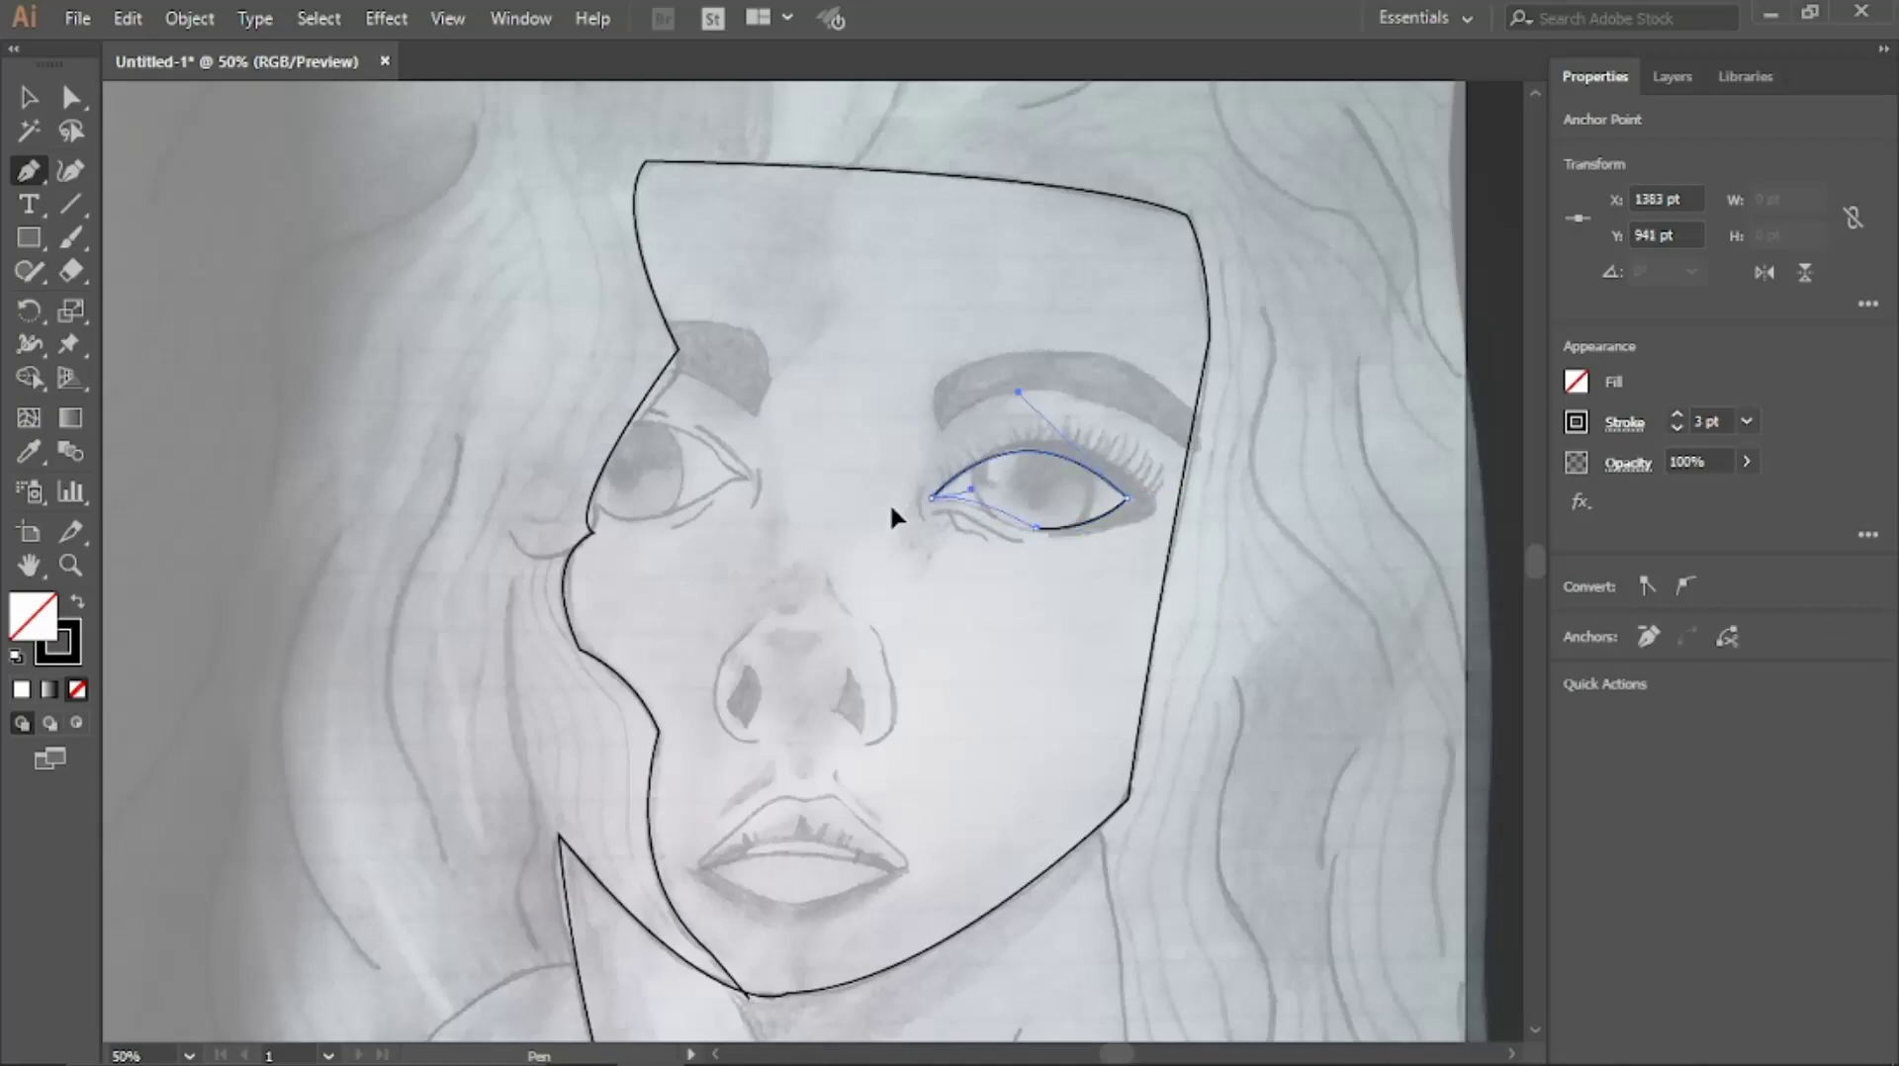
{"action": "left_click_drag", "start_coordinate": [633, 417], "coordinate": [692, 415]}
{"action": "left_click", "coordinate": [721, 456]}
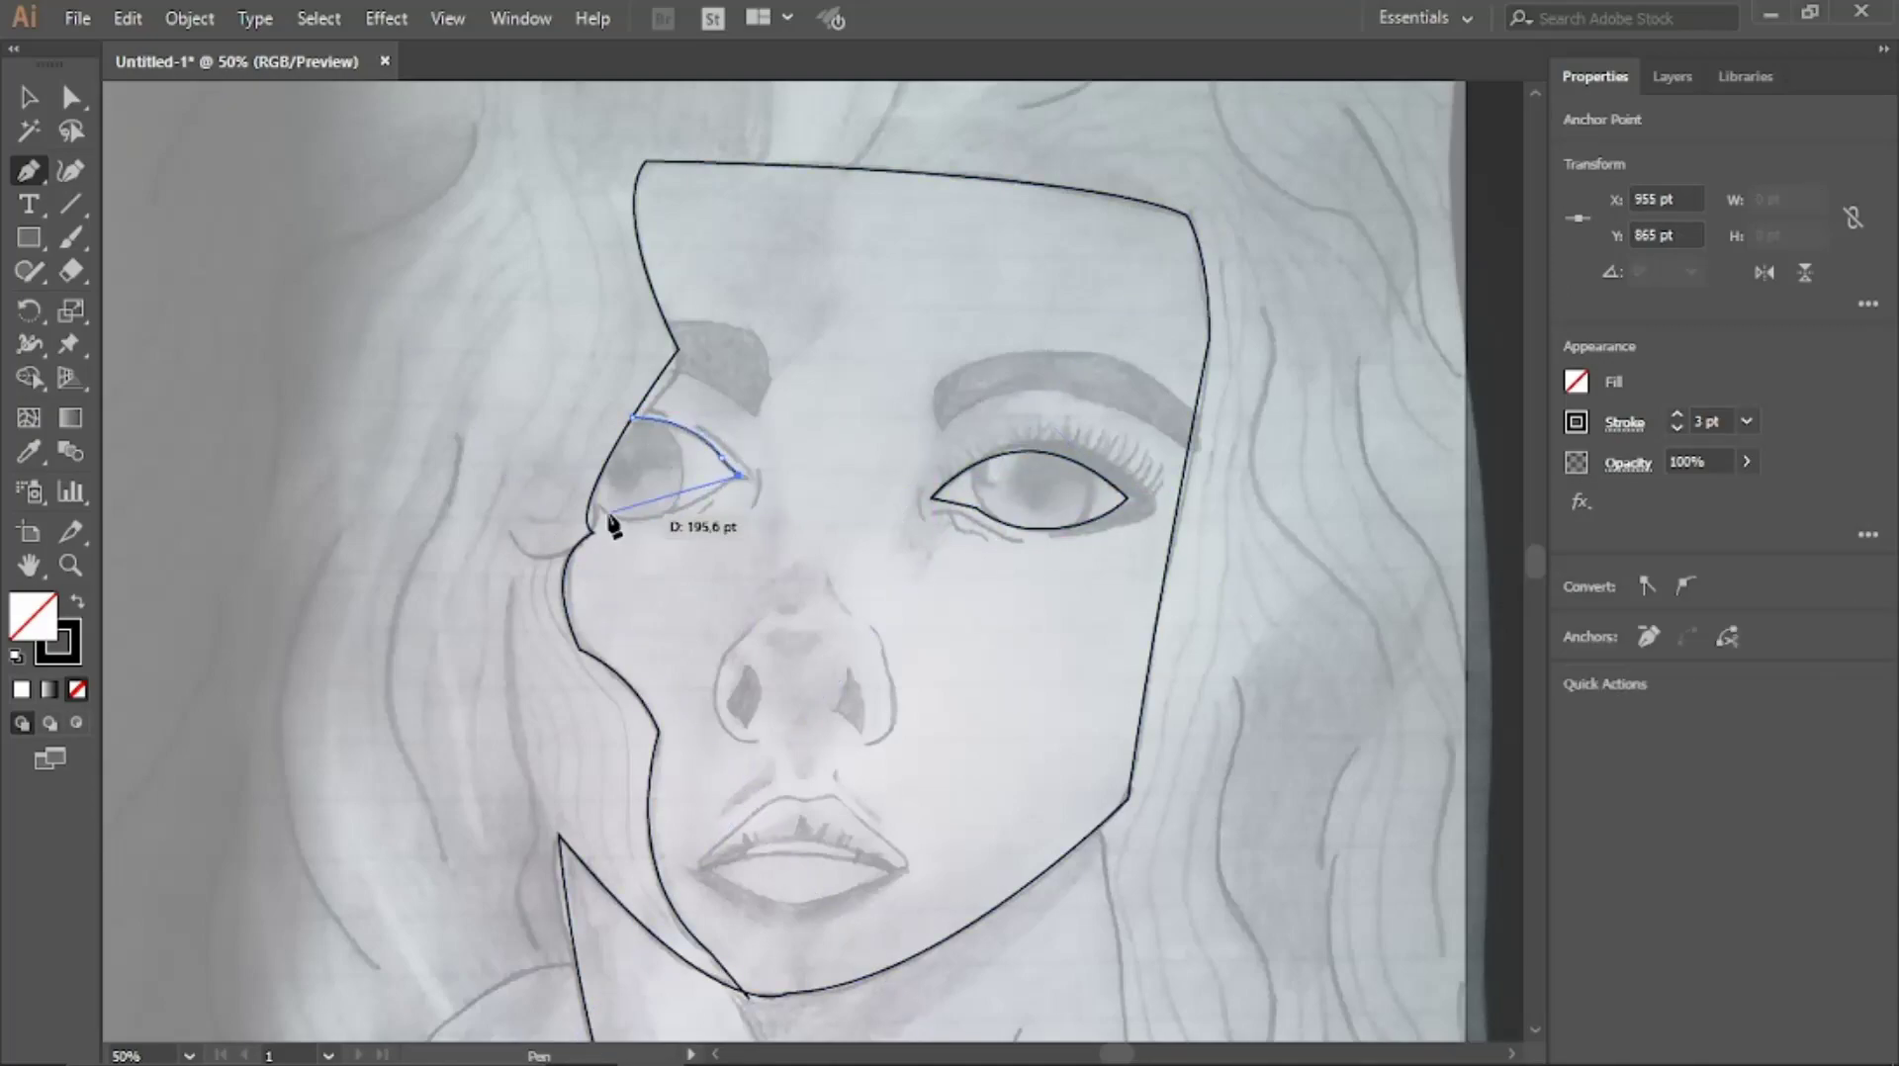
Trace both nostril curves and the upper and lower lips
{"action": "left_click", "coordinate": [749, 624]}
{"action": "left_click_drag", "start_coordinate": [749, 739], "coordinate": [933, 721]}
{"action": "left_click", "coordinate": [868, 628]}
{"action": "left_click", "coordinate": [697, 859]}
{"action": "left_click", "coordinate": [800, 796]}
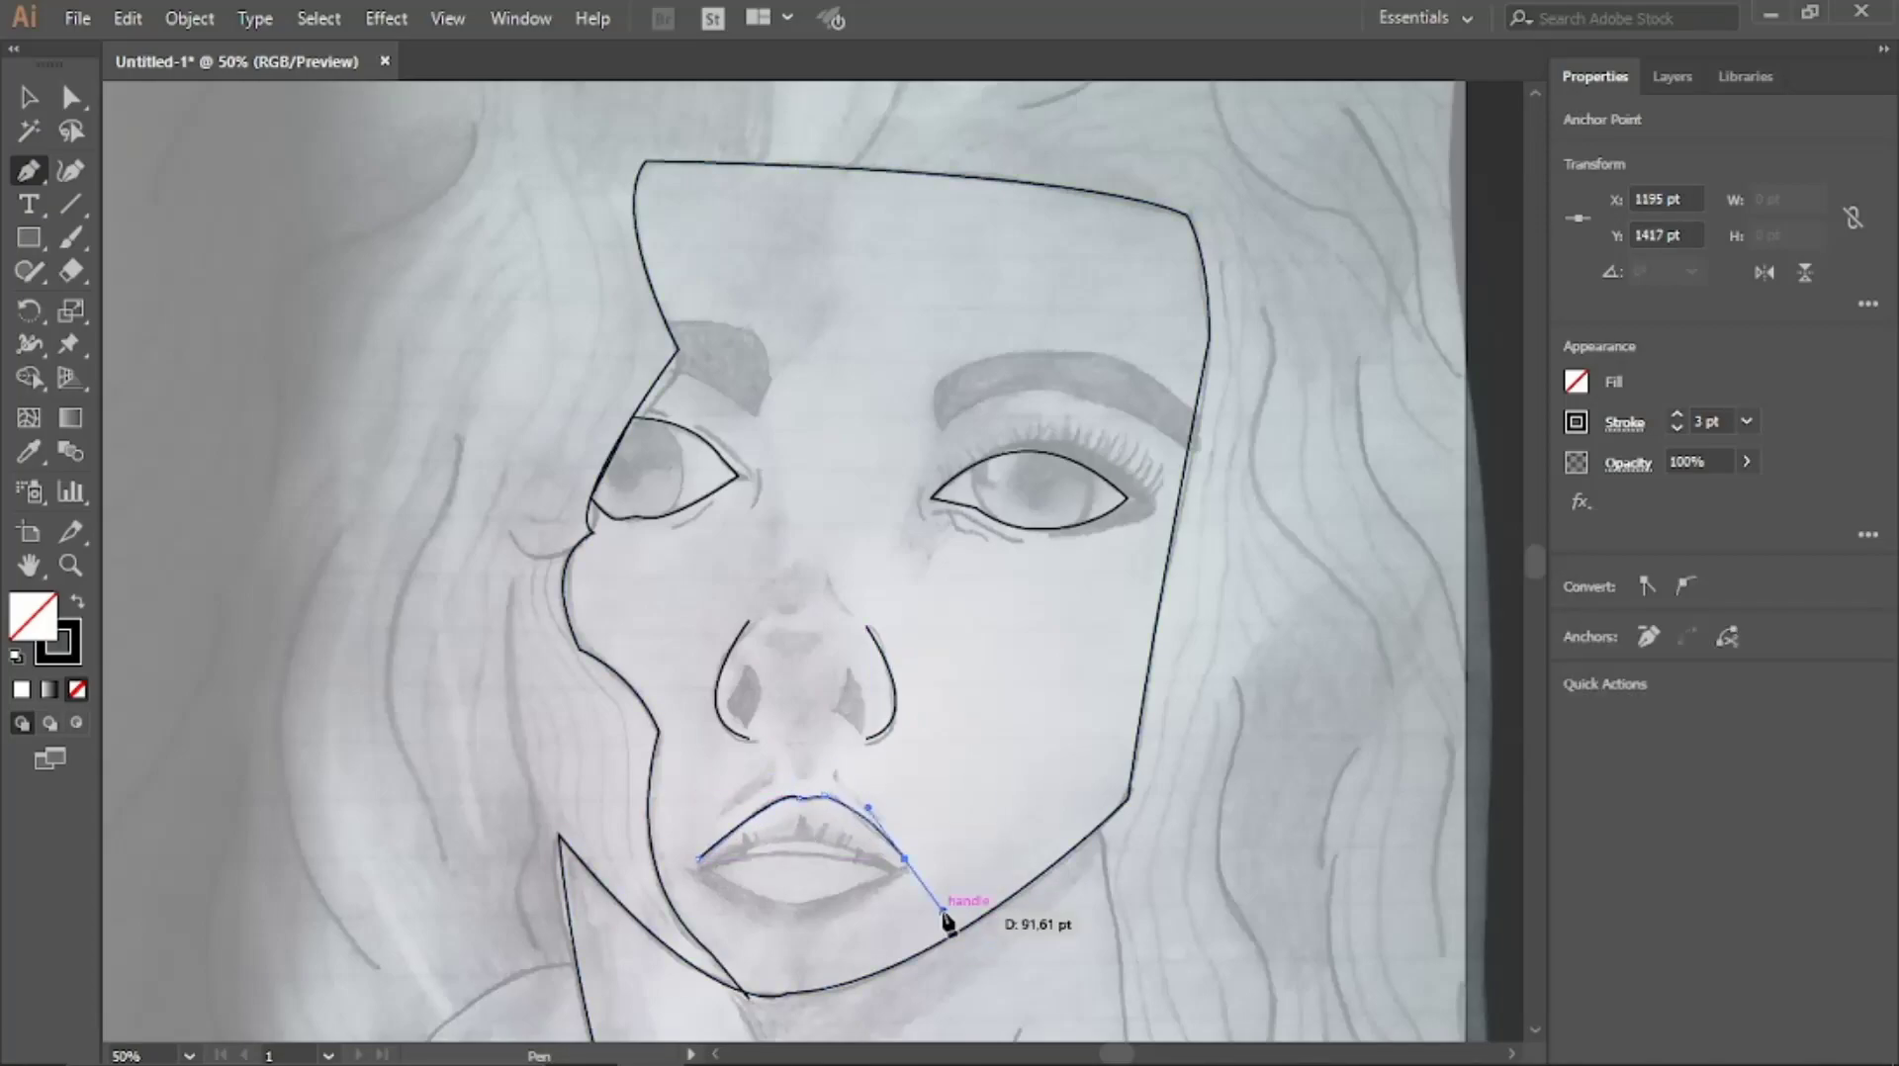
{"action": "left_click", "coordinate": [733, 861]}
{"action": "left_click_drag", "start_coordinate": [898, 869], "coordinate": [1001, 902]}
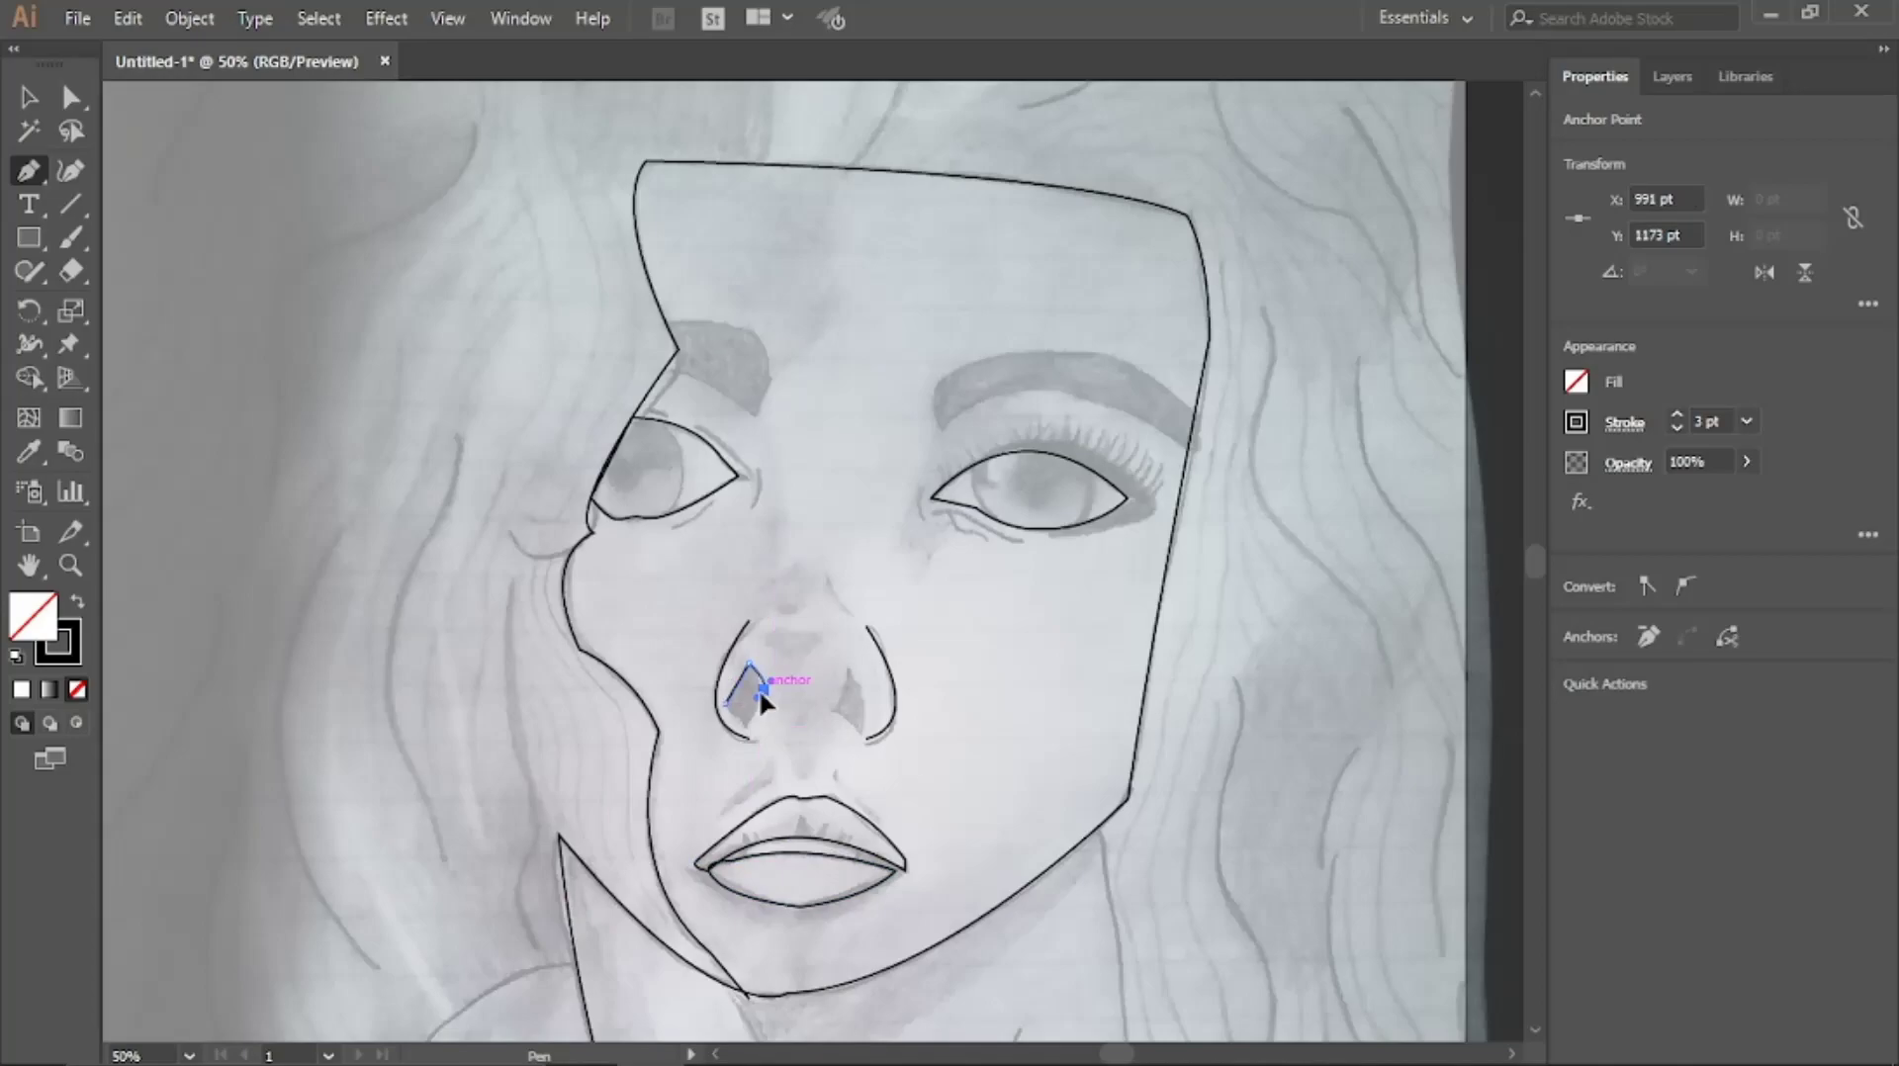
Draw an iris ellipse over the right eye and place a copy over the left eye
{"action": "key", "text": "l"}
{"action": "mouse_move", "coordinate": [987, 458]}
{"action": "left_mouse_down"}
{"action": "mouse_move", "coordinate": [1095, 550]}
{"action": "mouse_move", "coordinate": [672, 492]}
{"action": "left_mouse_up"}
{"action": "key", "text": "v"}
{"action": "left_click", "coordinate": [1012, 601]}
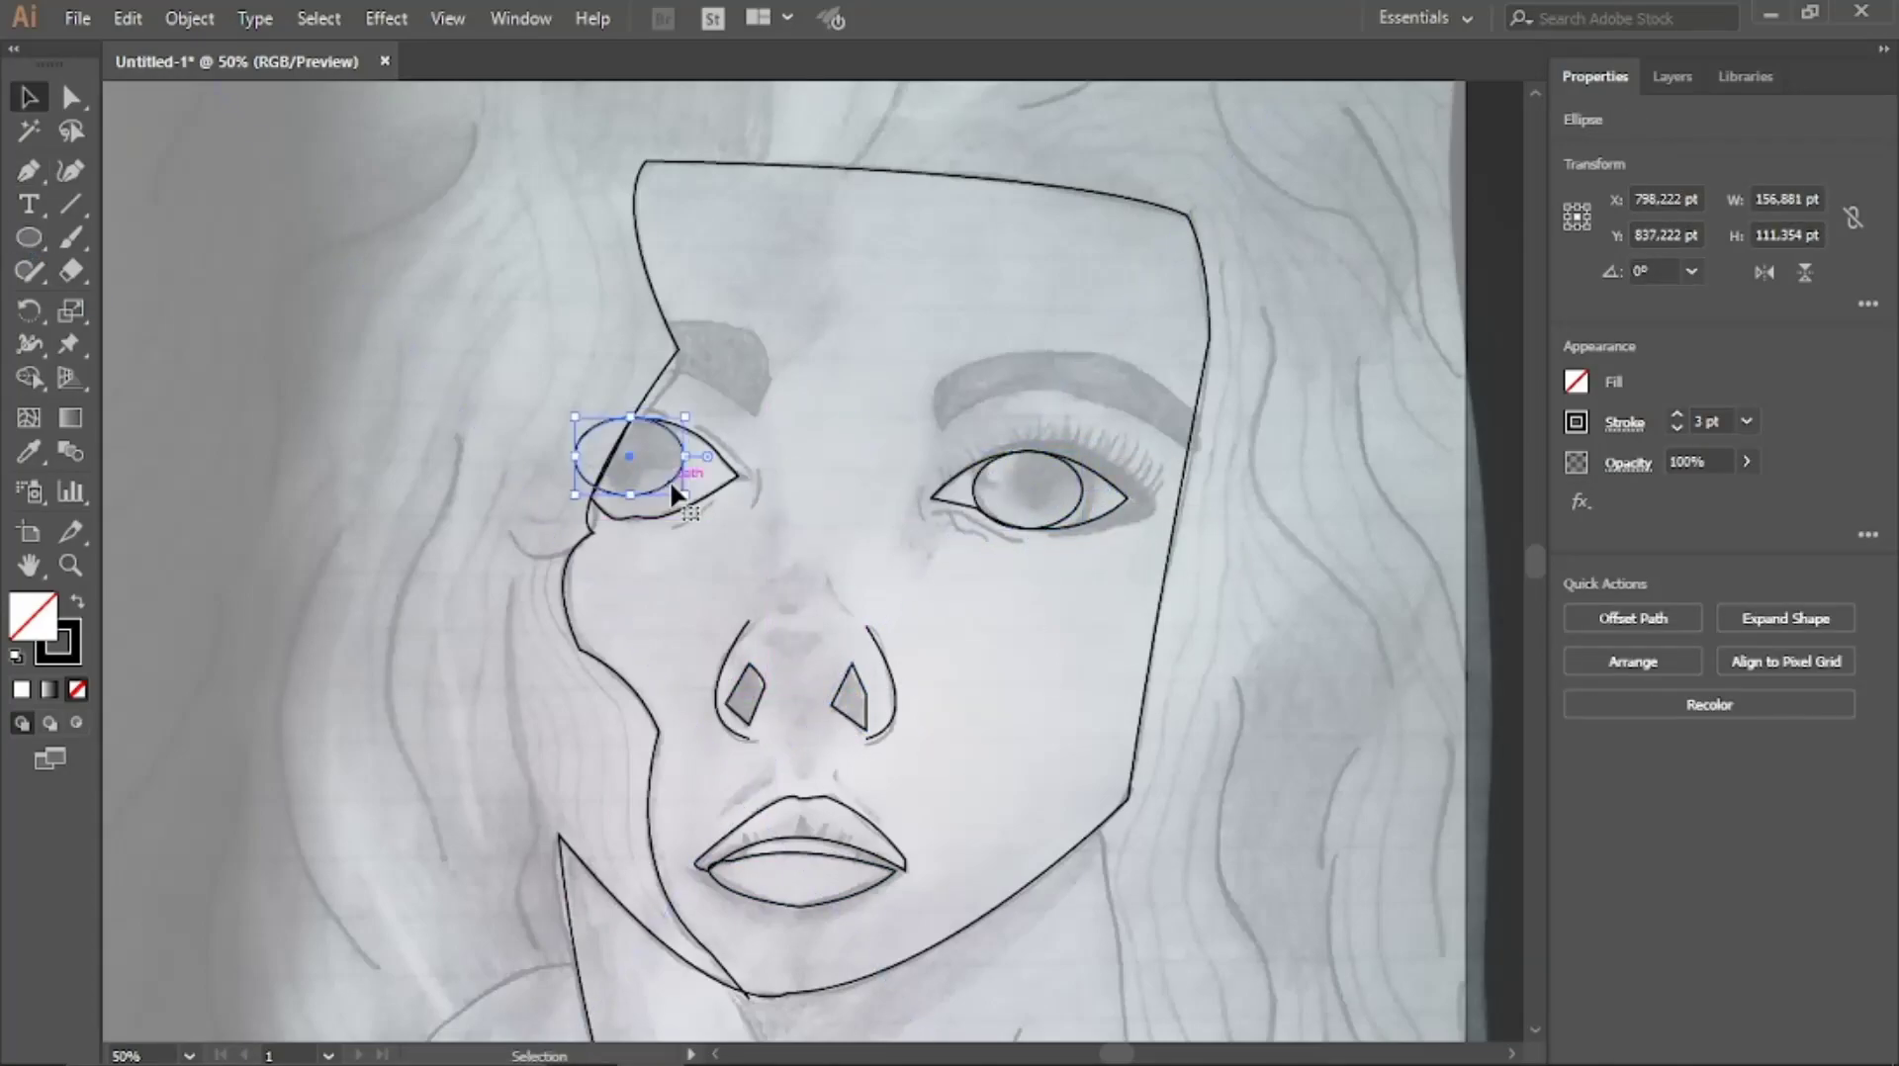
{"action": "left_click", "coordinate": [1064, 647]}
Trace the curved right eyebrow line
{"action": "key", "text": "p"}
{"action": "left_click", "coordinate": [940, 427]}
{"action": "left_click_drag", "start_coordinate": [1048, 351], "coordinate": [1195, 415]}
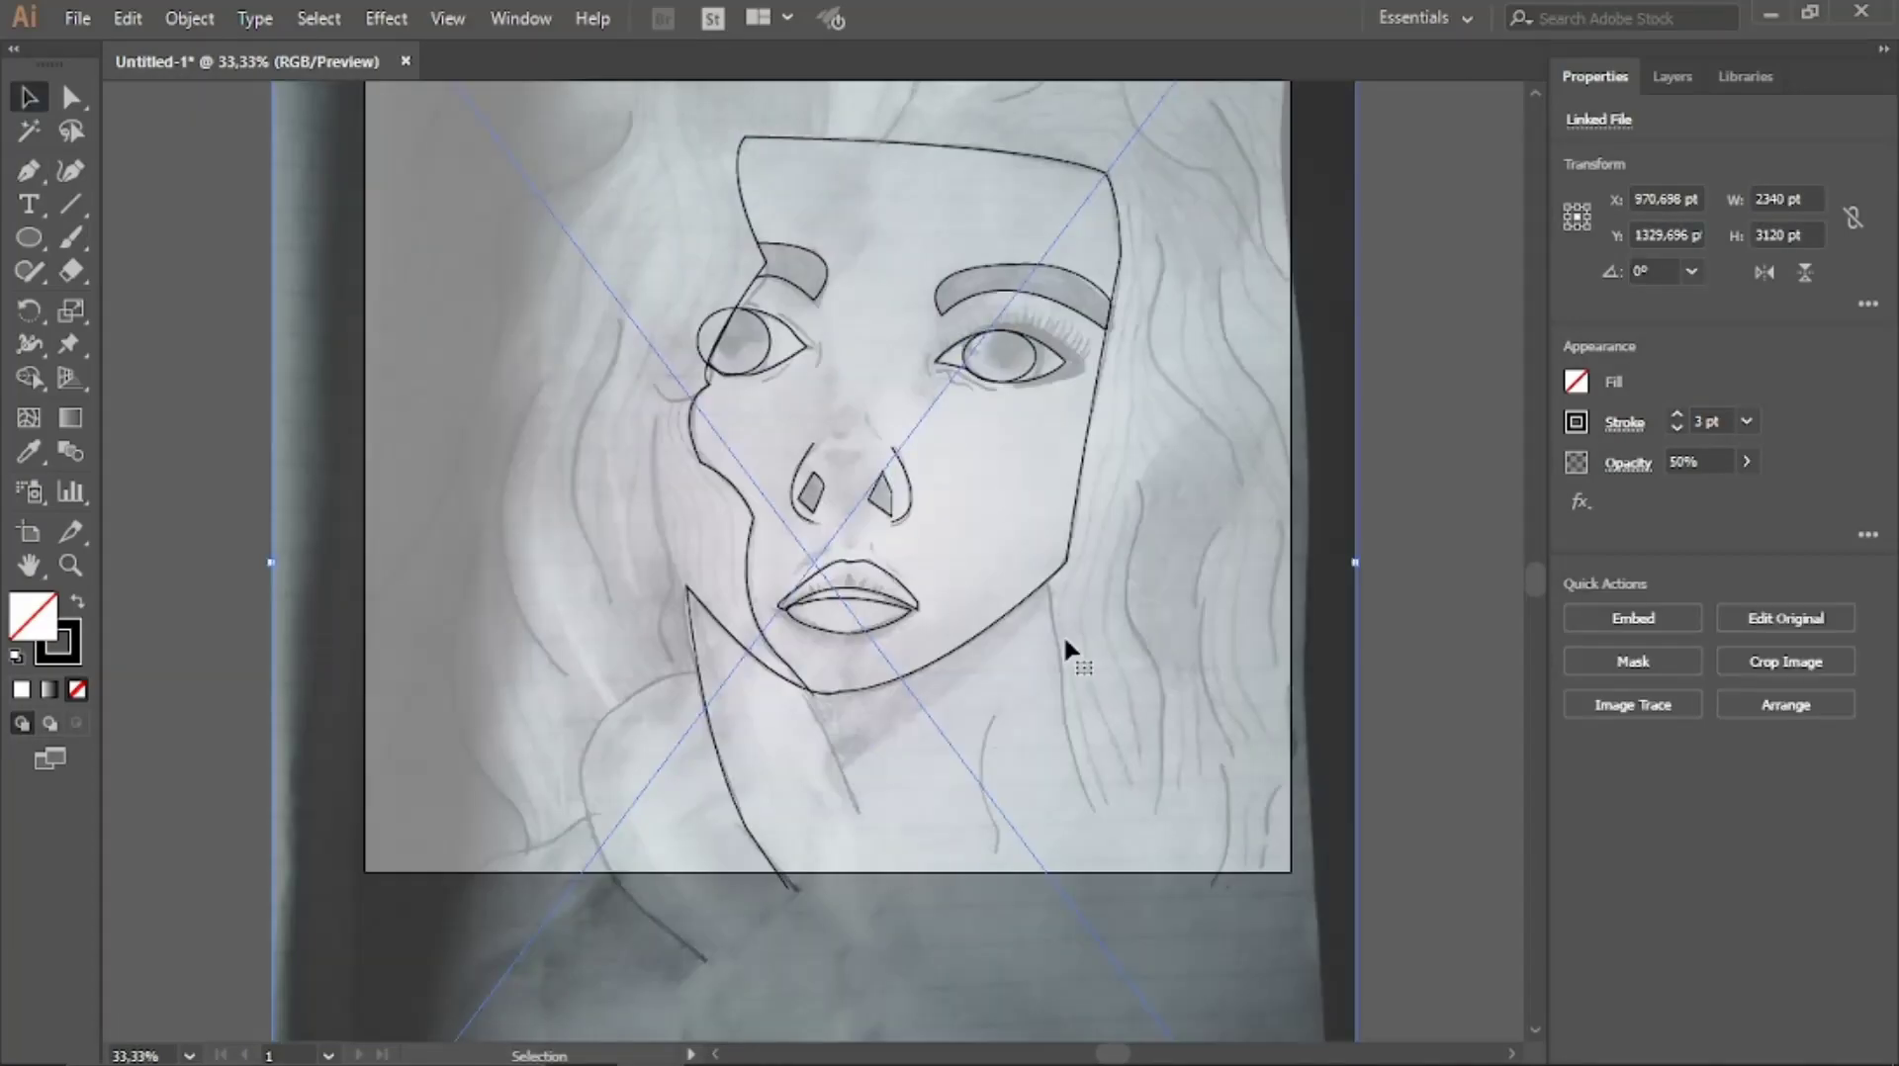
Trace the jaw line down toward the neck and the shoulder curve
{"action": "key", "text": "p"}
{"action": "left_click", "coordinate": [999, 713]}
{"action": "left_click_drag", "start_coordinate": [999, 849], "coordinate": [1048, 950]}
{"action": "left_click", "coordinate": [700, 673]}
{"action": "mouse_move", "coordinate": [590, 818]}
{"action": "left_mouse_down"}
{"action": "mouse_move", "coordinate": [557, 891]}
{"action": "mouse_move", "coordinate": [572, 836]}
{"action": "left_mouse_up"}
{"action": "left_click", "coordinate": [475, 879]}
Trace the hair strands on the left beside the face
{"action": "left_click", "coordinate": [621, 317]}
{"action": "left_click_drag", "start_coordinate": [610, 597], "coordinate": [646, 707]}
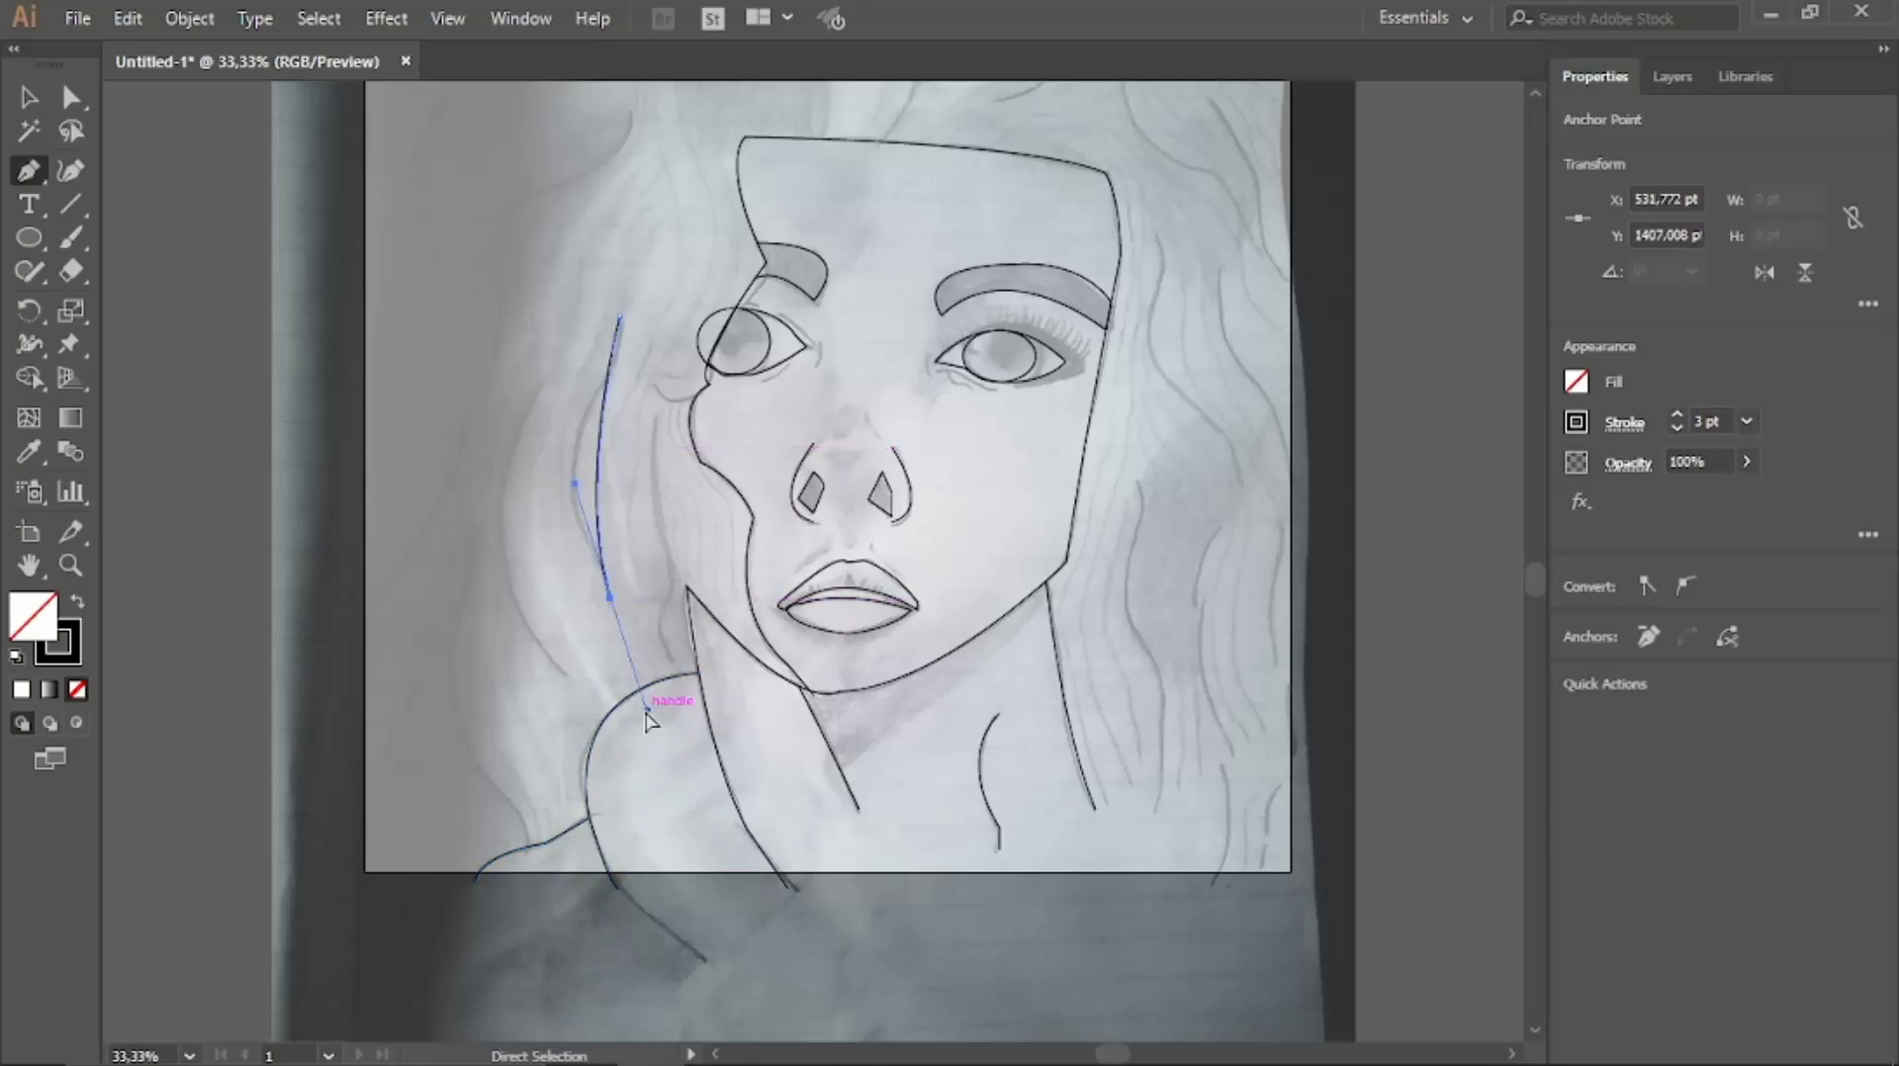
{"action": "left_click", "coordinate": [657, 415]}
{"action": "left_click", "coordinate": [679, 593]}
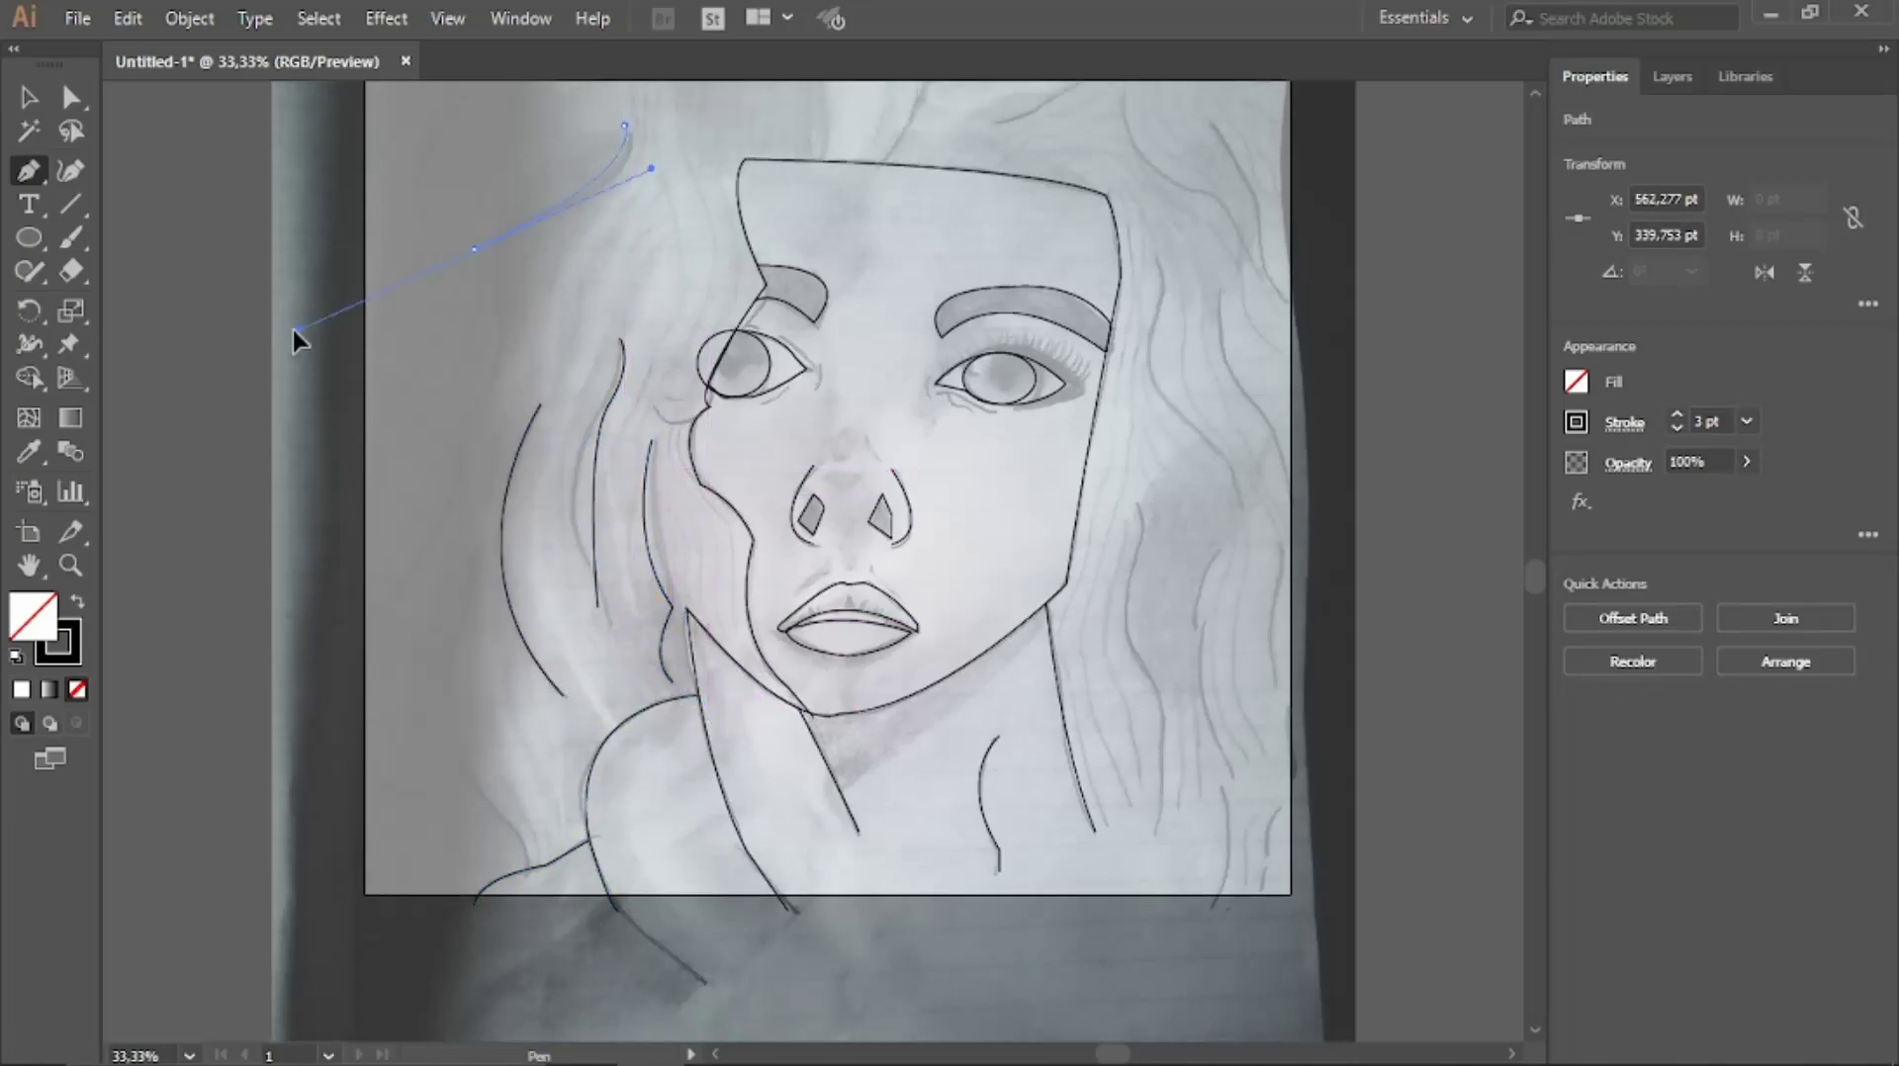
{"action": "scroll", "coordinate": [890, 297], "scroll_direction": "up", "scroll_amount": 5}
{"action": "left_click", "coordinate": [879, 331]}
Trace the upper-left hair outline
{"action": "left_click", "coordinate": [942, 216]}
{"action": "left_click", "coordinate": [903, 139]}
{"action": "left_click", "coordinate": [657, 191]}
{"action": "left_click", "coordinate": [551, 198]}
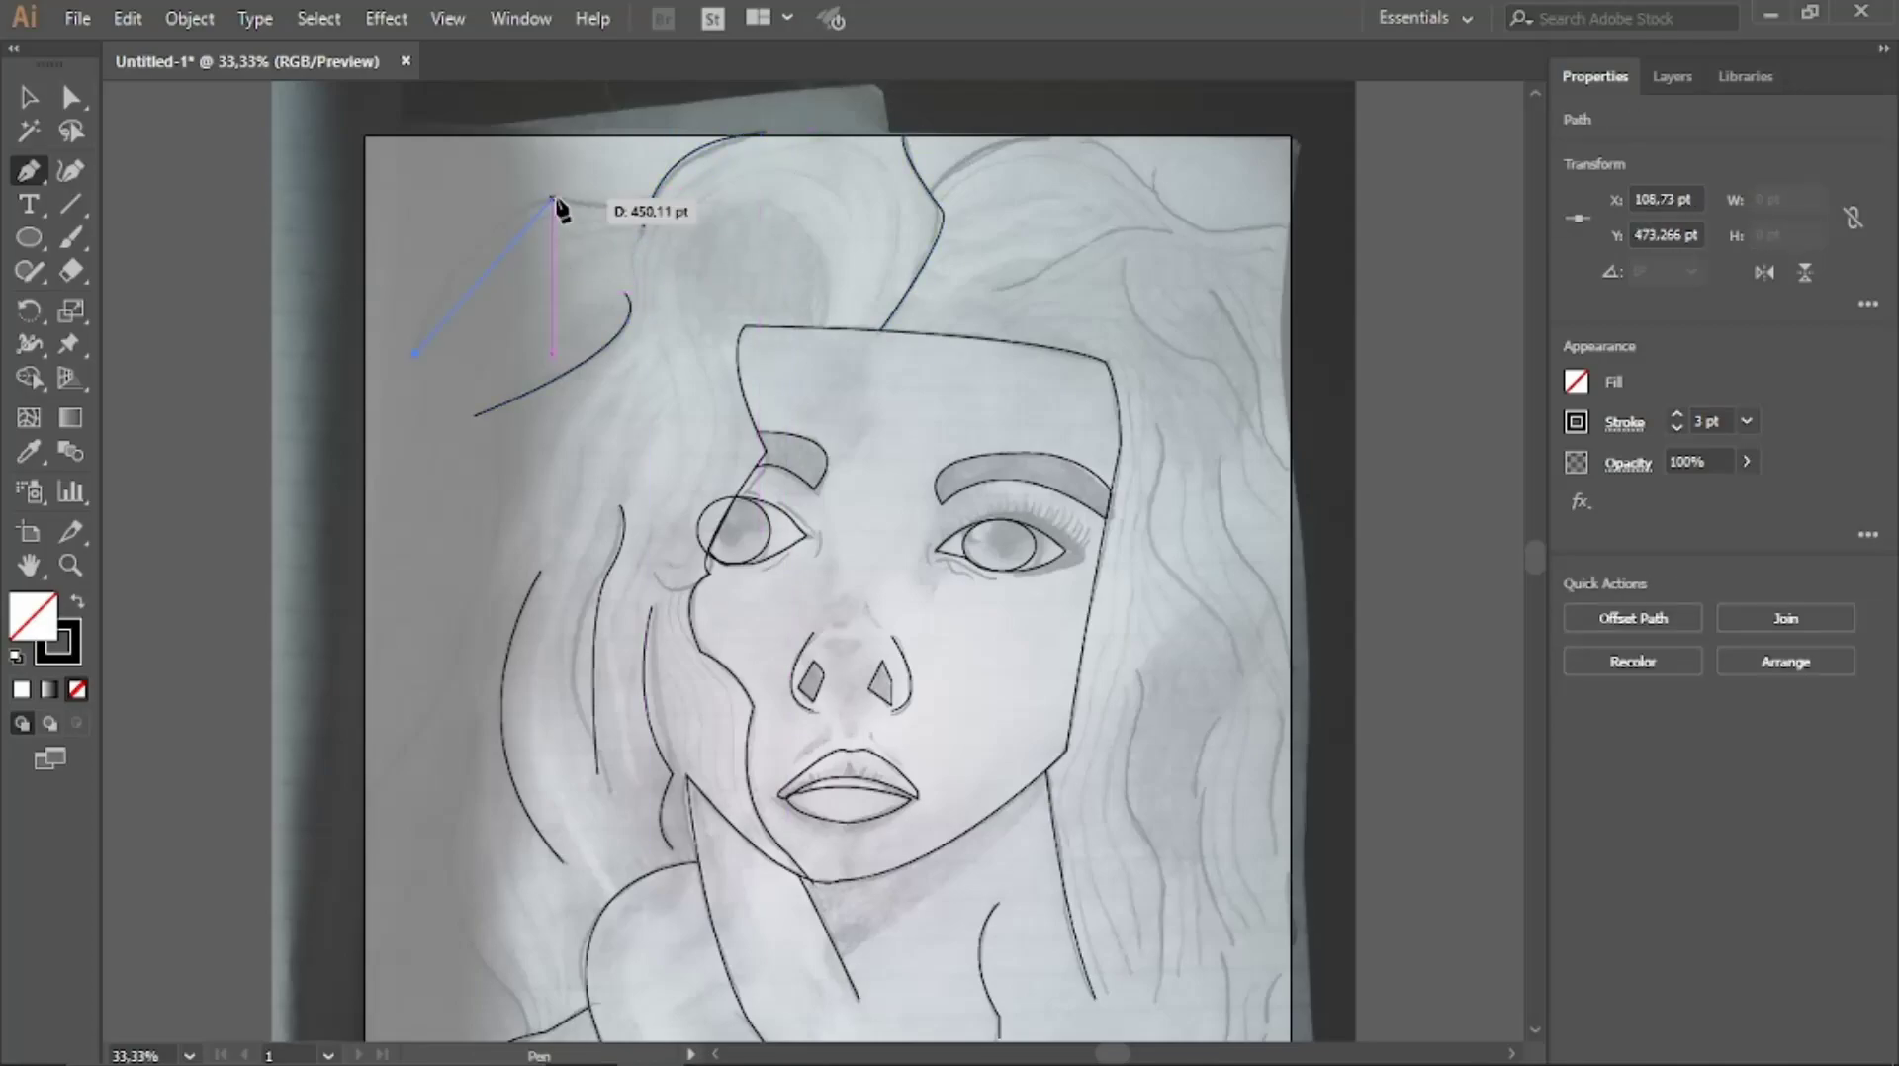
{"action": "left_click", "coordinate": [414, 354]}
{"action": "left_click", "coordinate": [643, 198]}
Trace the upper-right hair outline
{"action": "left_click", "coordinate": [930, 186]}
{"action": "left_click", "coordinate": [1169, 208]}
{"action": "left_click", "coordinate": [1287, 228]}
{"action": "left_click", "coordinate": [989, 291]}
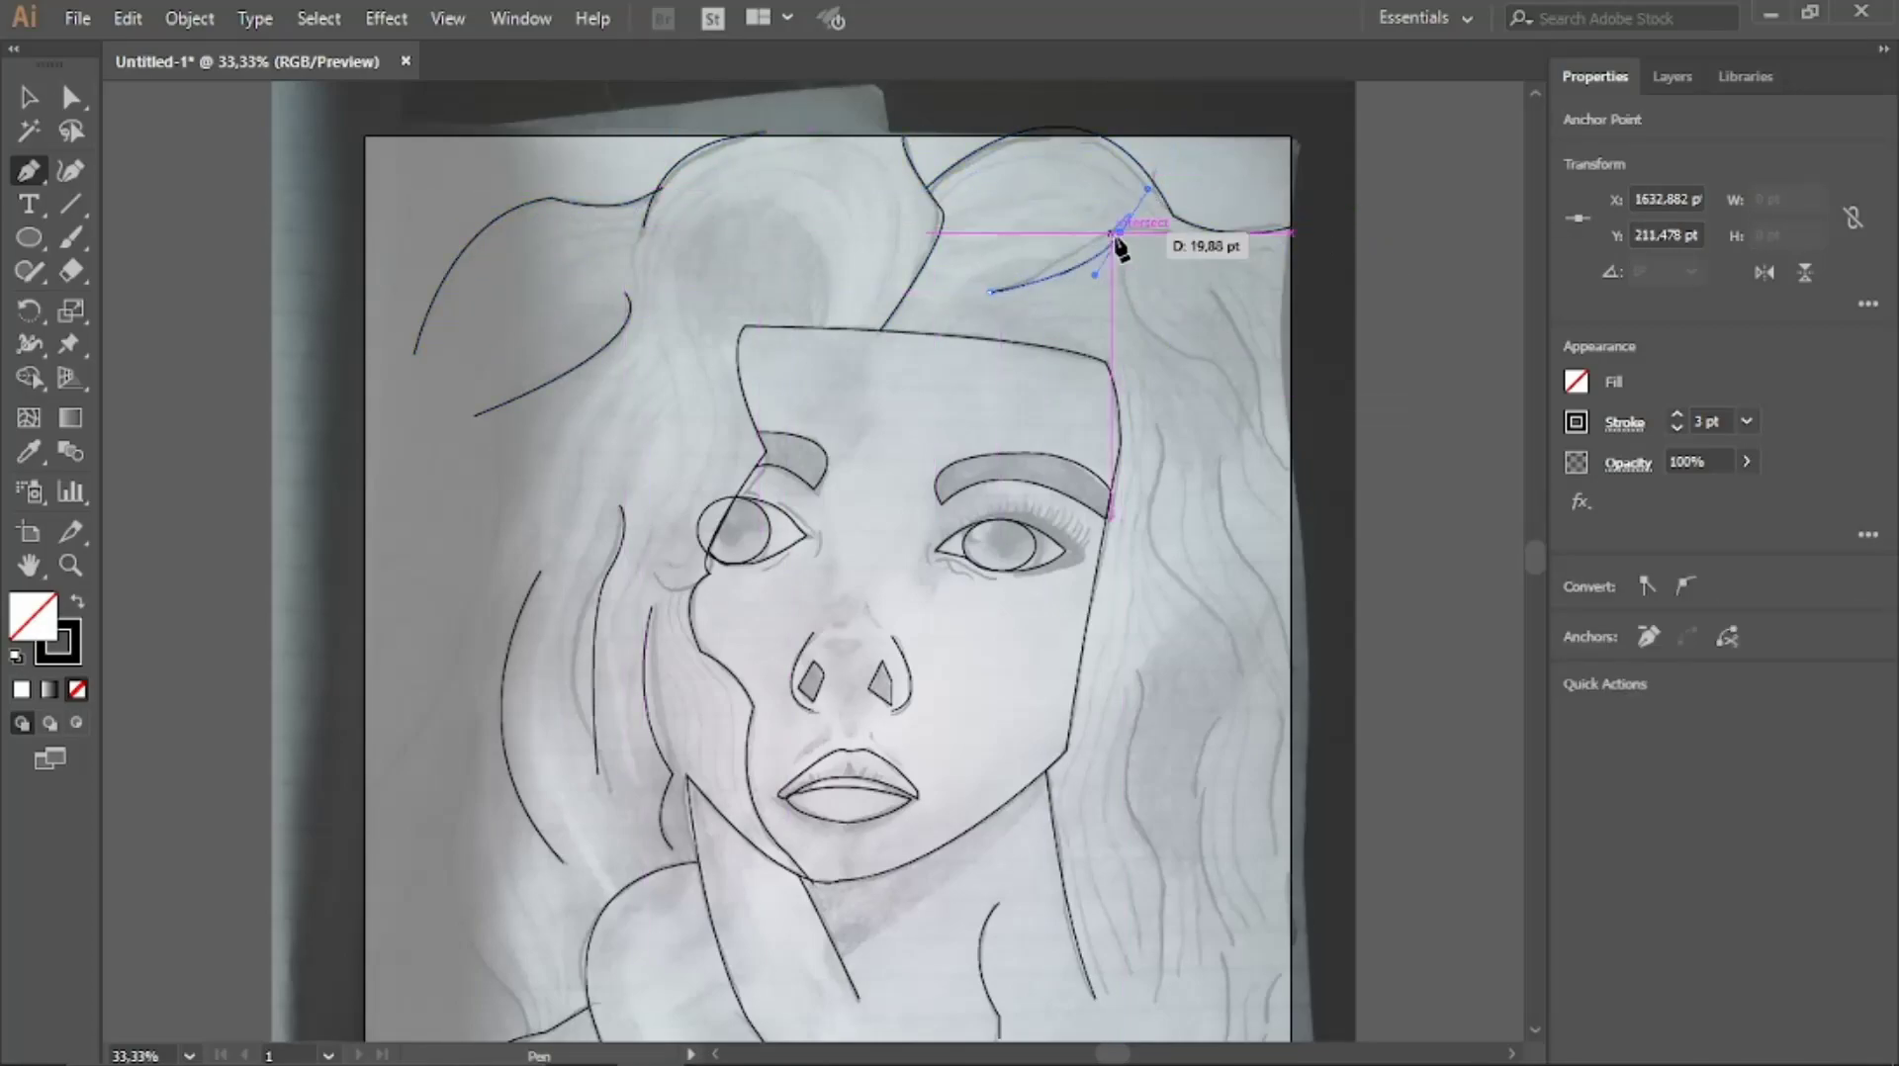
{"action": "left_click", "coordinate": [1152, 233]}
{"action": "left_click", "coordinate": [1155, 415]}
Trace the curved strands along the right side of the hair
{"action": "left_click_drag", "start_coordinate": [1202, 688], "coordinate": [1111, 720]}
{"action": "left_click", "coordinate": [1234, 440]}
{"action": "left_click", "coordinate": [1259, 564]}
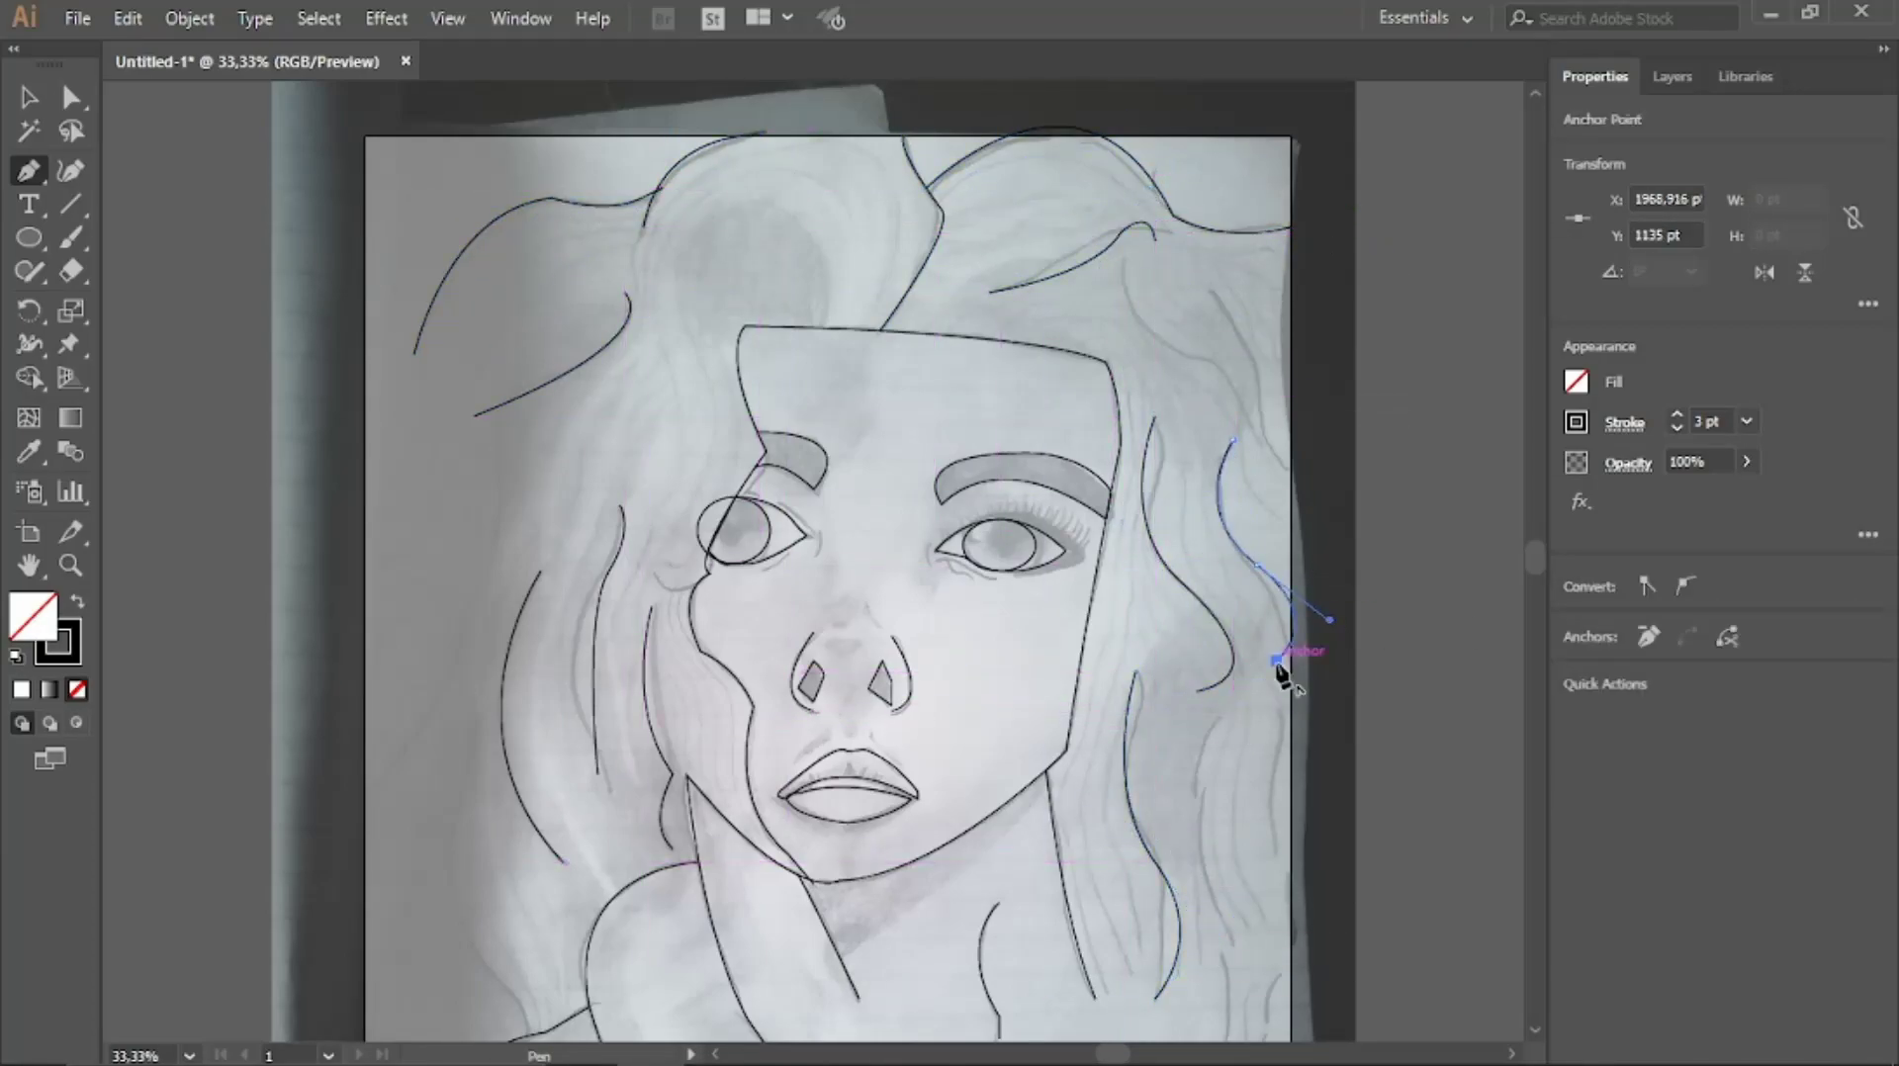
{"action": "left_click_drag", "start_coordinate": [1279, 660], "coordinate": [1333, 621]}
{"action": "left_click_drag", "start_coordinate": [813, 673], "coordinate": [749, 574]}
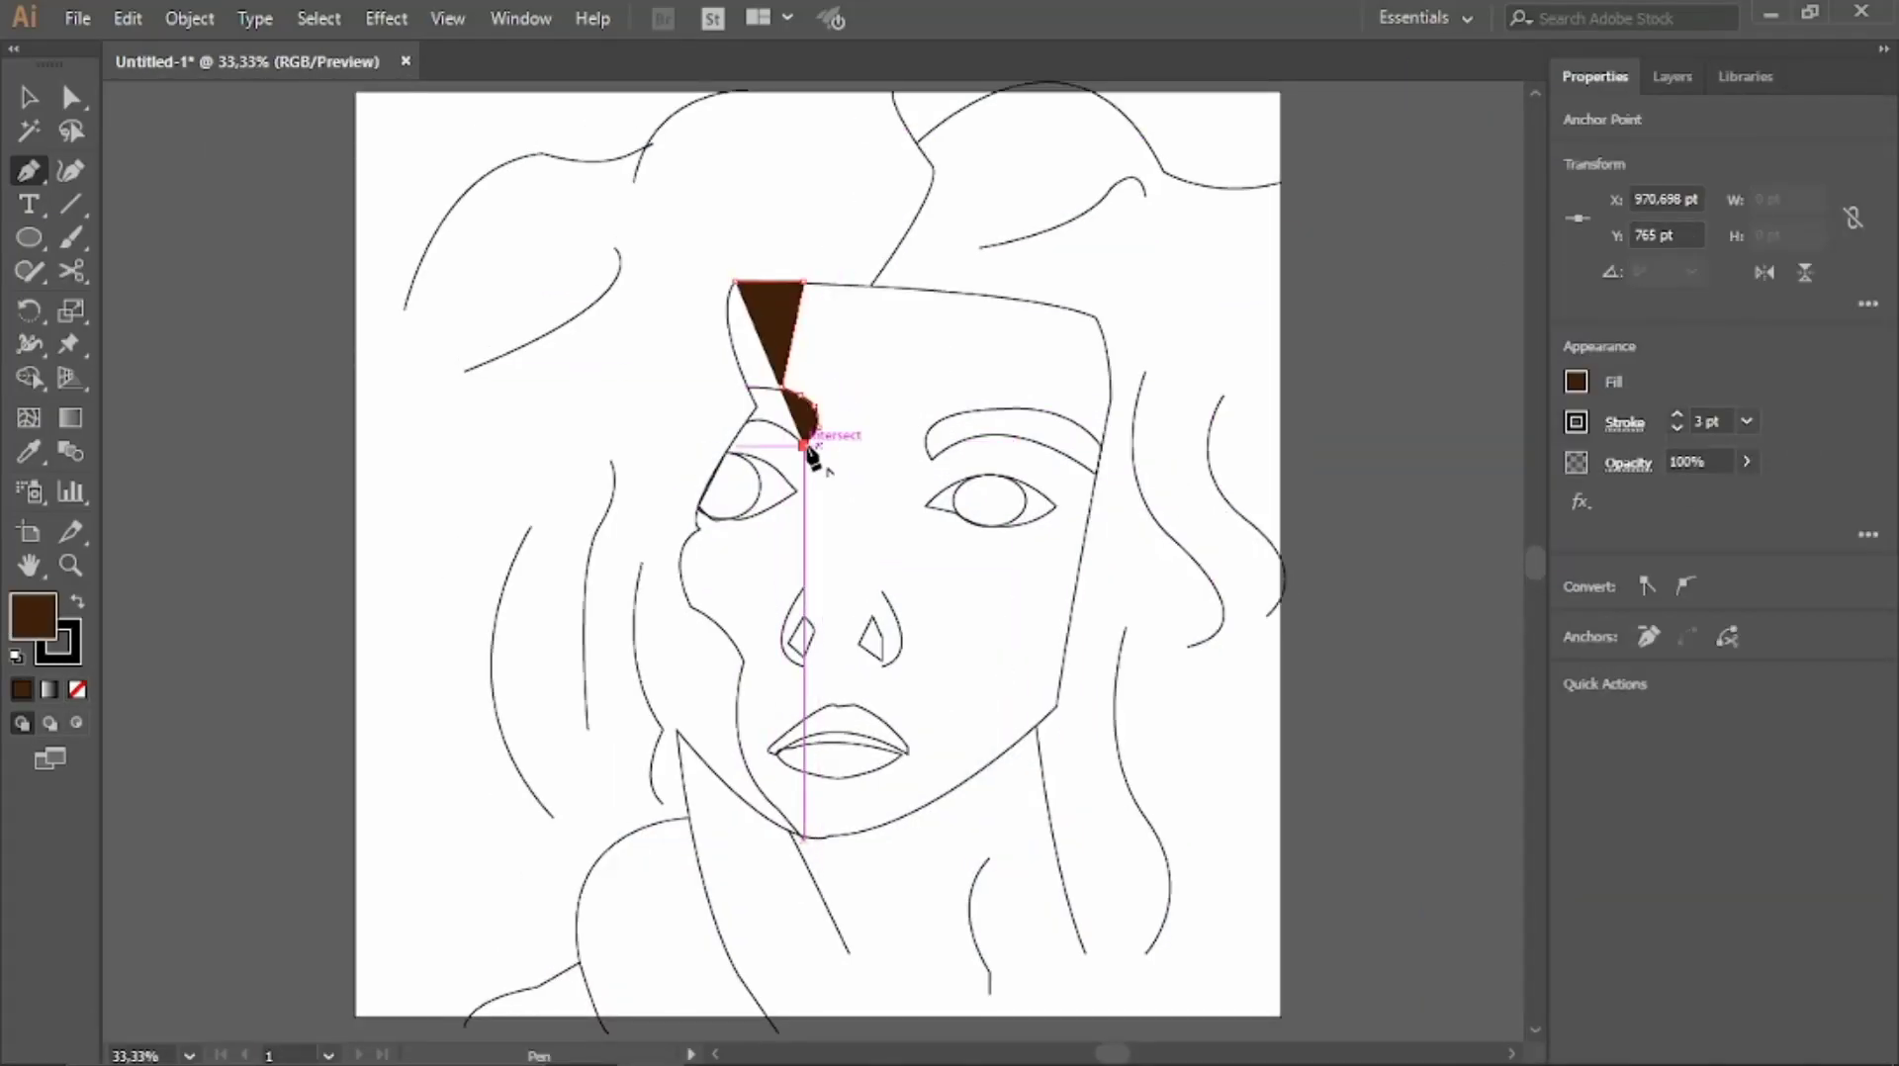
Draw a brown shadow from the forehead edge down the left cheek toward the chin
{"action": "left_click", "coordinate": [784, 441]}
{"action": "left_click", "coordinate": [803, 461]}
{"action": "left_click", "coordinate": [839, 487]}
{"action": "left_click", "coordinate": [839, 573]}
{"action": "left_click", "coordinate": [804, 587]}
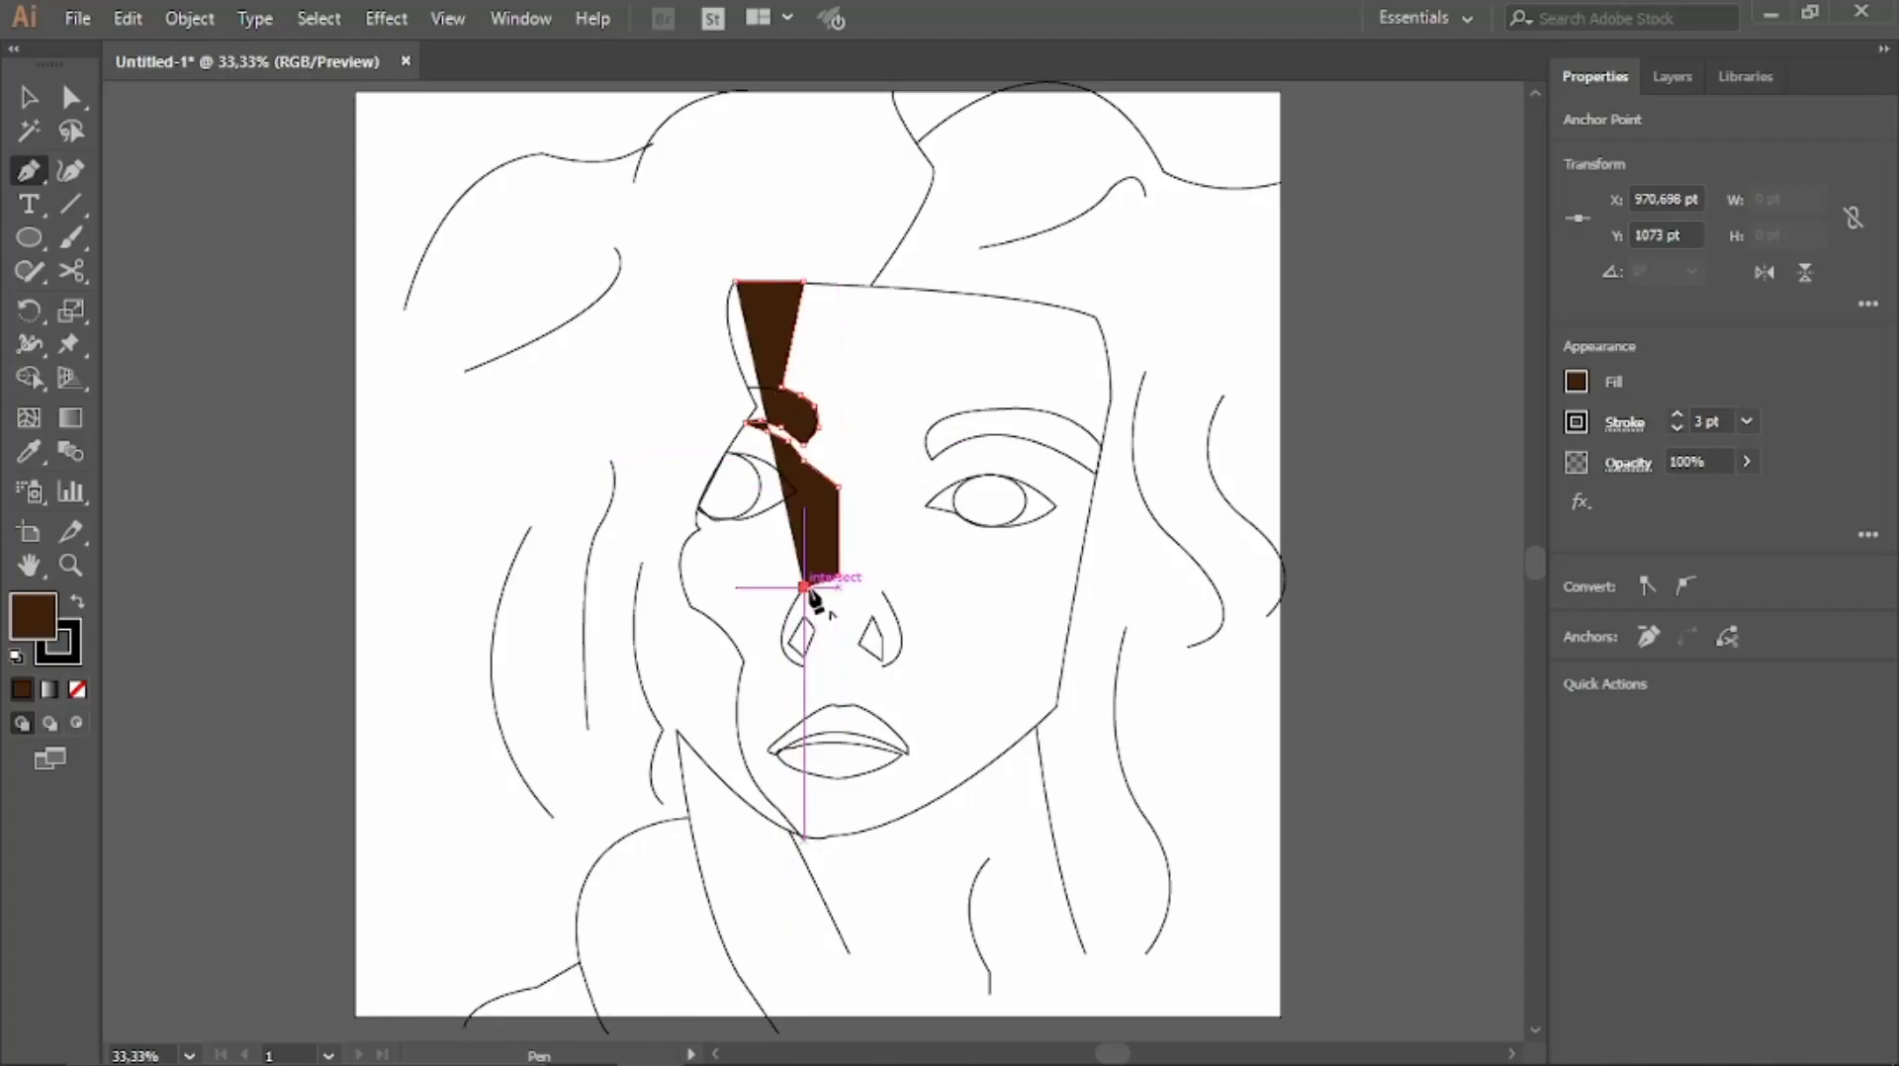
{"action": "left_click", "coordinate": [745, 517]}
{"action": "left_click", "coordinate": [699, 569]}
{"action": "left_click", "coordinate": [760, 717]}
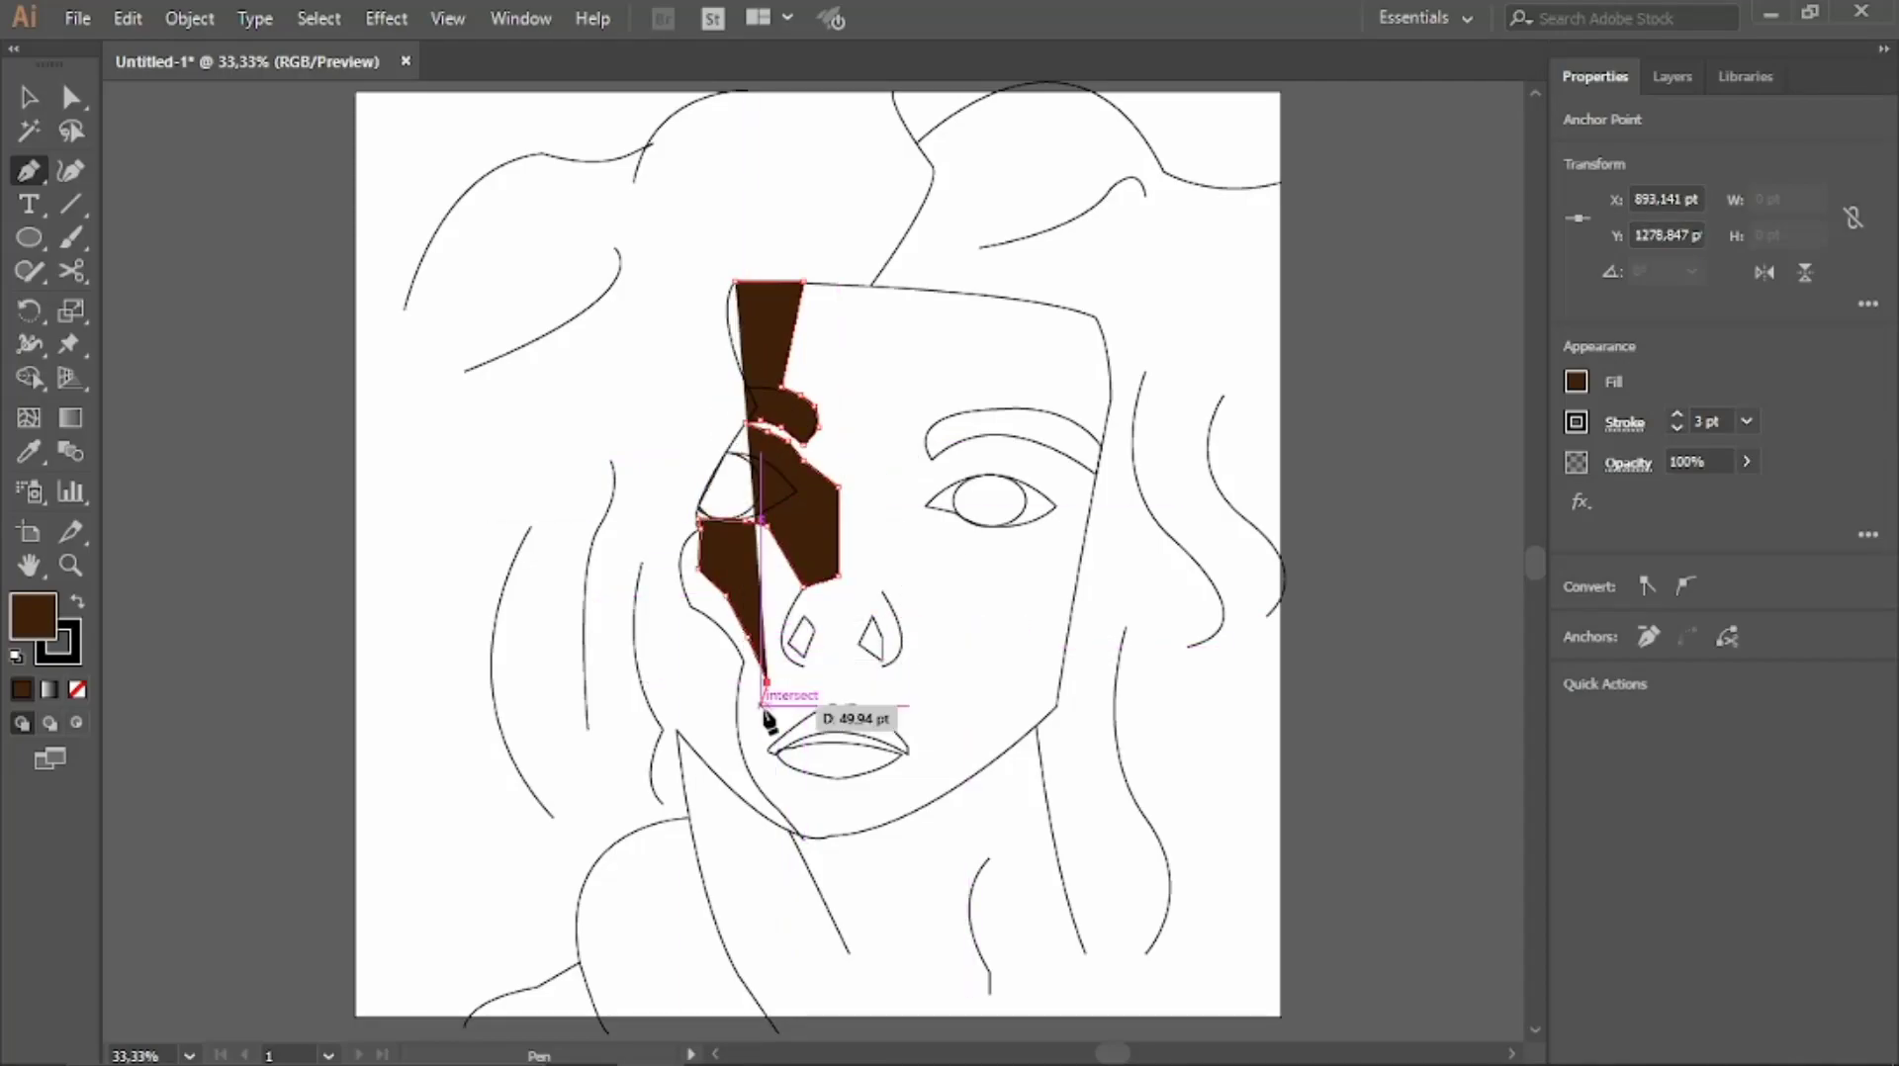
{"action": "left_click", "coordinate": [741, 753]}
{"action": "left_click", "coordinate": [835, 836]}
{"action": "left_click", "coordinate": [759, 754]}
Run the shadow edge back up the left cheek past the eye and close the shape
{"action": "key", "text": "ctrl+plus"}
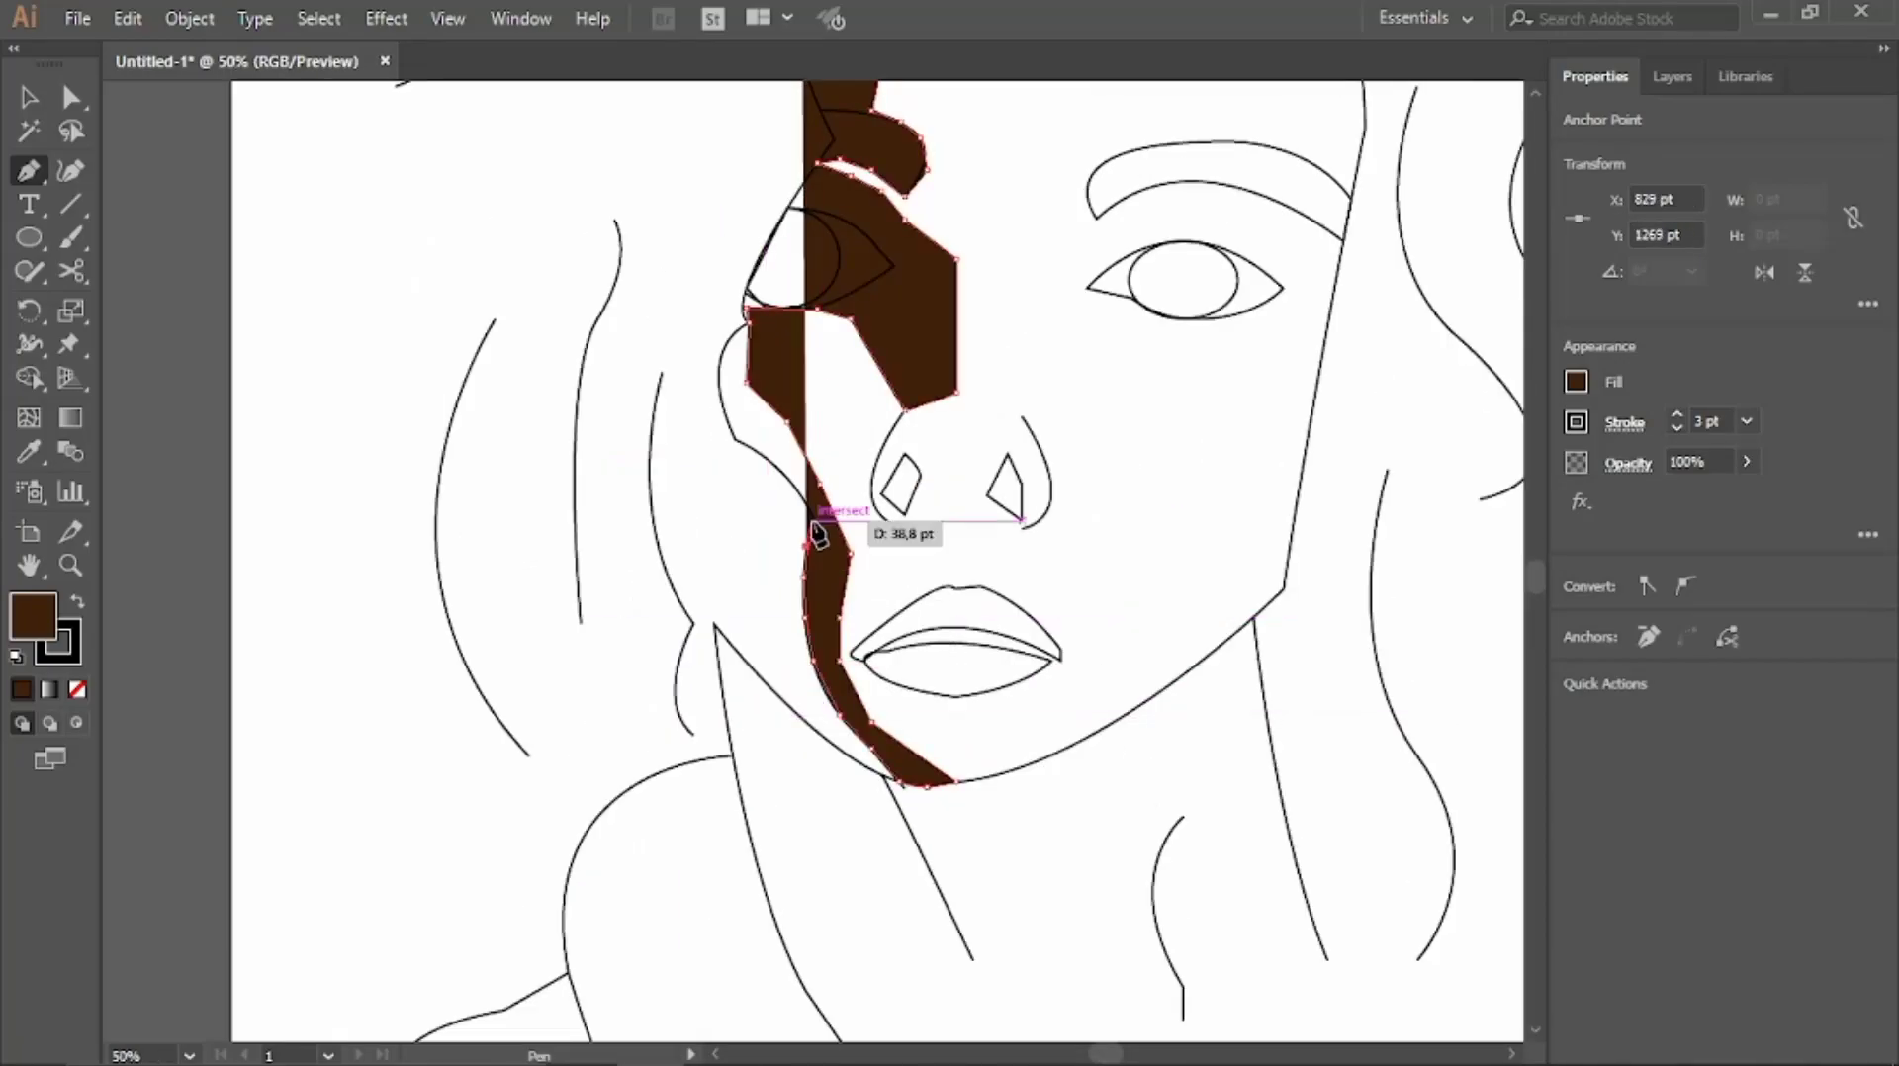
{"action": "left_click", "coordinate": [849, 552]}
{"action": "left_click", "coordinate": [819, 485]}
{"action": "left_click", "coordinate": [788, 423]}
{"action": "left_click", "coordinate": [717, 372]}
{"action": "left_click", "coordinate": [758, 259]}
{"action": "left_click", "coordinate": [789, 216]}
{"action": "scroll", "coordinate": [821, 267], "scroll_direction": "up", "scroll_amount": 3}
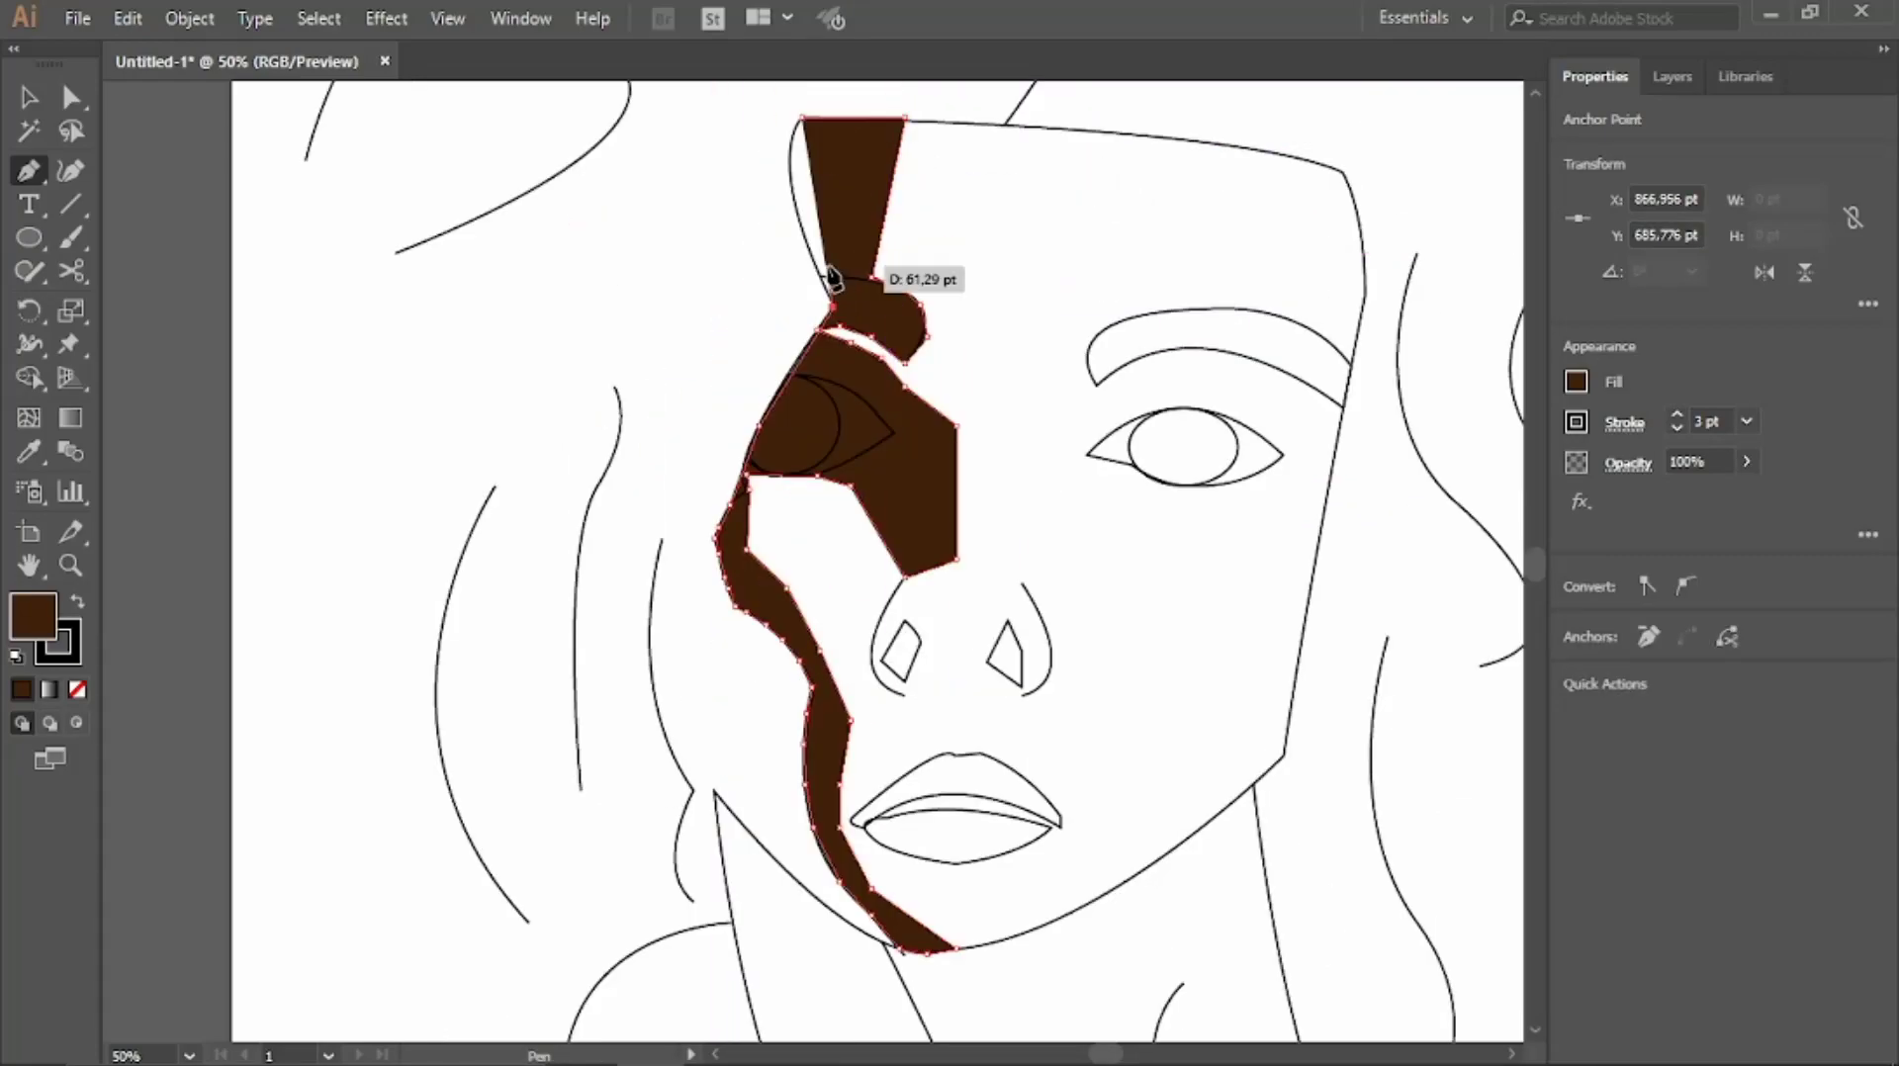
{"action": "scroll", "coordinate": [1088, 494], "scroll_direction": "down", "scroll_amount": 4}
Draw a curved brown shadow under the chin
{"action": "left_click", "coordinate": [1039, 767]}
{"action": "left_click", "coordinate": [920, 783]}
{"action": "left_click", "coordinate": [883, 710]}
{"action": "left_click_drag", "start_coordinate": [1036, 693], "coordinate": [1073, 685]}
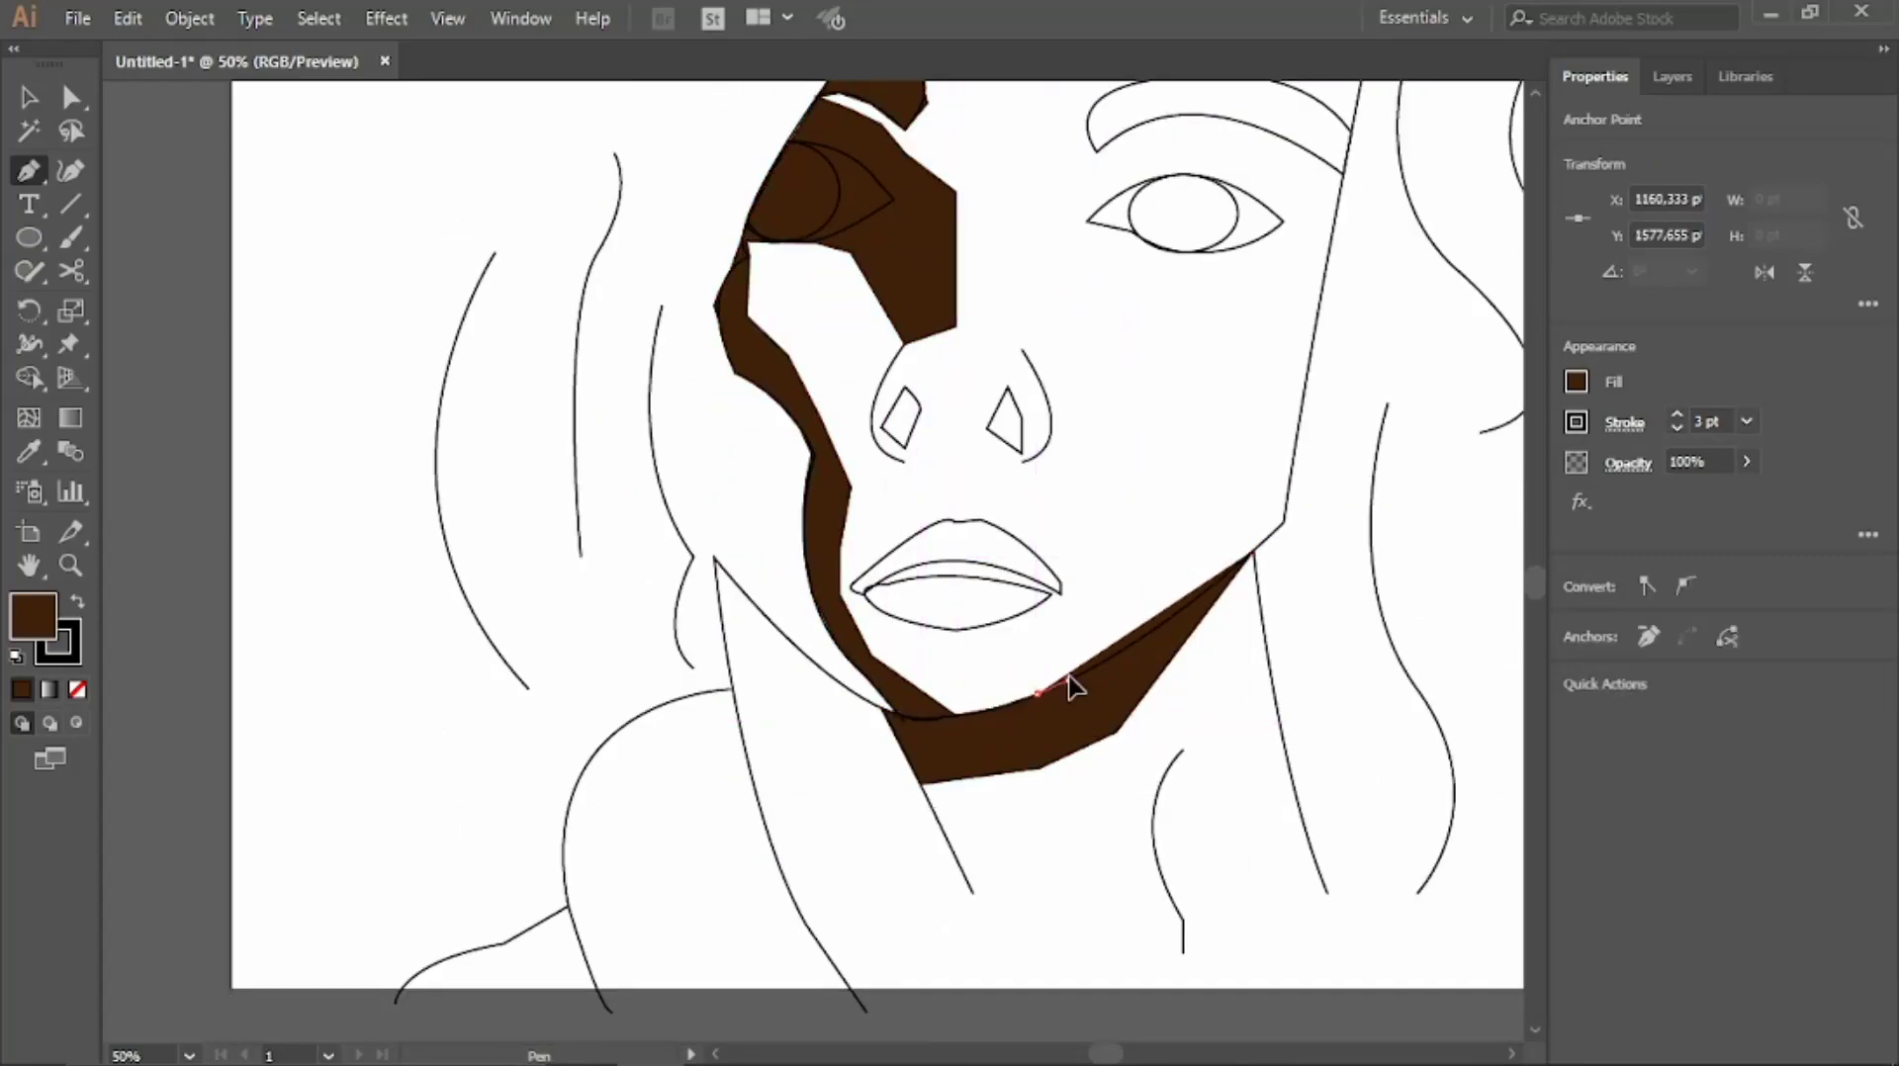
Draw a closed brown shadow shape on the neck
{"action": "left_click", "coordinate": [780, 669]}
{"action": "left_click", "coordinate": [807, 811]}
{"action": "left_click", "coordinate": [901, 969]}
{"action": "left_click", "coordinate": [851, 987]}
{"action": "left_click", "coordinate": [767, 829]}
{"action": "left_click", "coordinate": [716, 558]}
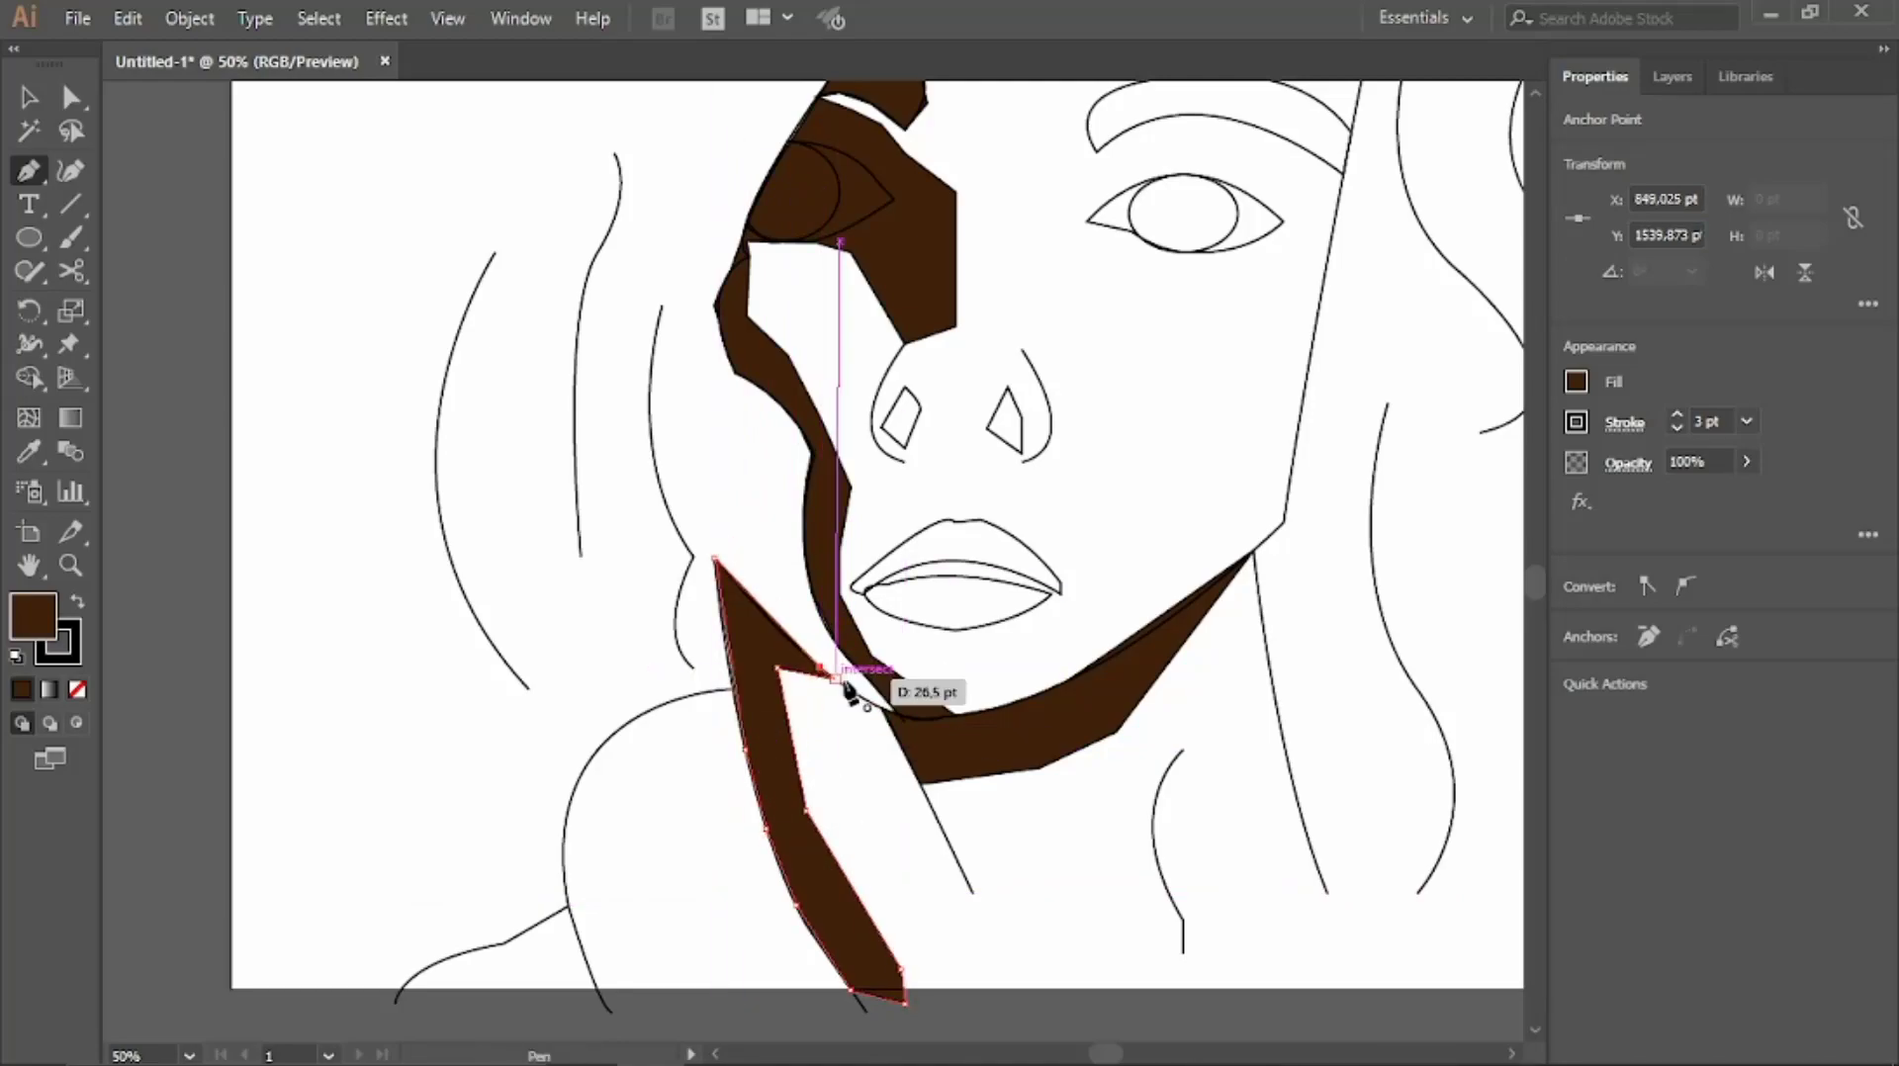
Draw a shape left of the neck, then reset the fill to dark brown
{"action": "left_click", "coordinate": [602, 989]}
{"action": "left_click", "coordinate": [732, 690]}
{"action": "left_click", "coordinate": [564, 851]}
{"action": "left_click", "coordinate": [599, 987]}
{"action": "left_click", "coordinate": [1576, 381]}
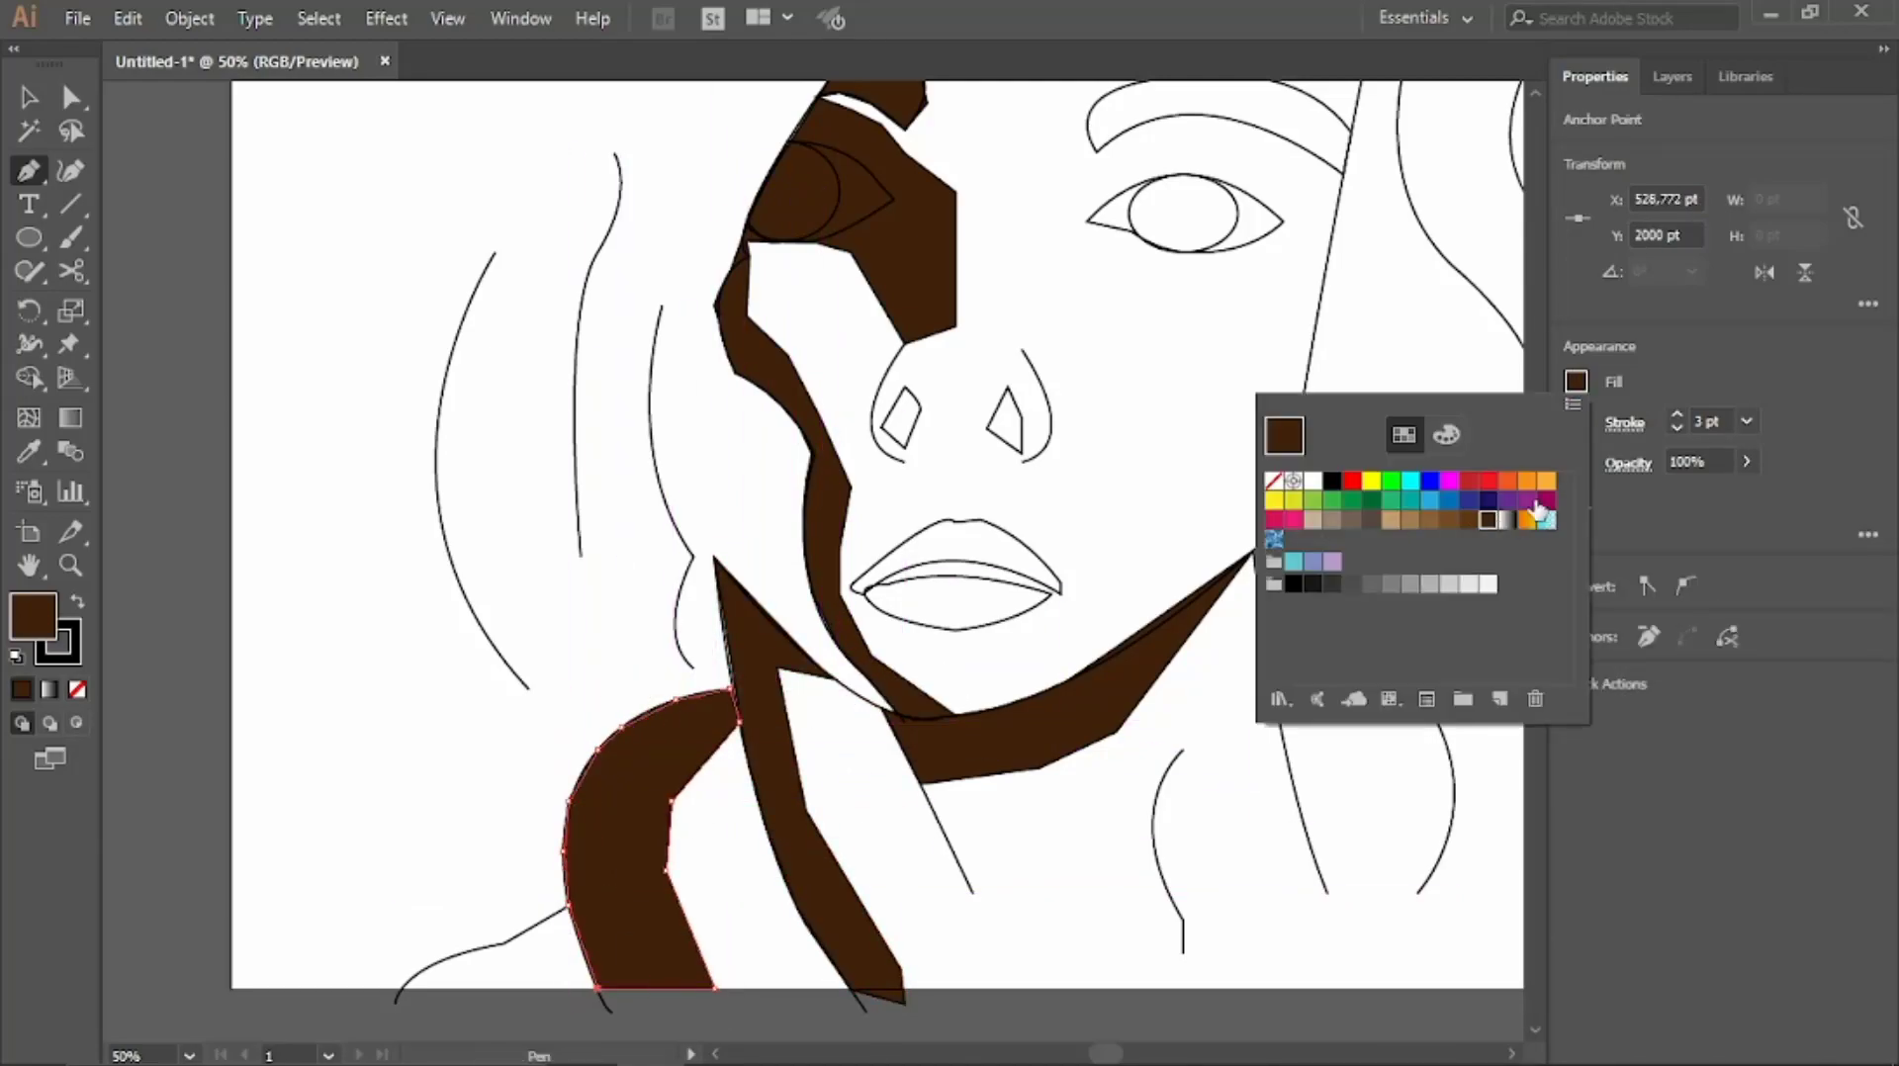
{"action": "left_click", "coordinate": [1441, 479]}
{"action": "left_click", "coordinate": [1575, 381]}
Draw a closed brown shadow shape near the right eye
{"action": "left_click", "coordinate": [1543, 525]}
{"action": "left_click", "coordinate": [1096, 154]}
{"action": "left_click", "coordinate": [1051, 183]}
{"action": "left_click", "coordinate": [1039, 241]}
{"action": "left_click", "coordinate": [1061, 293]}
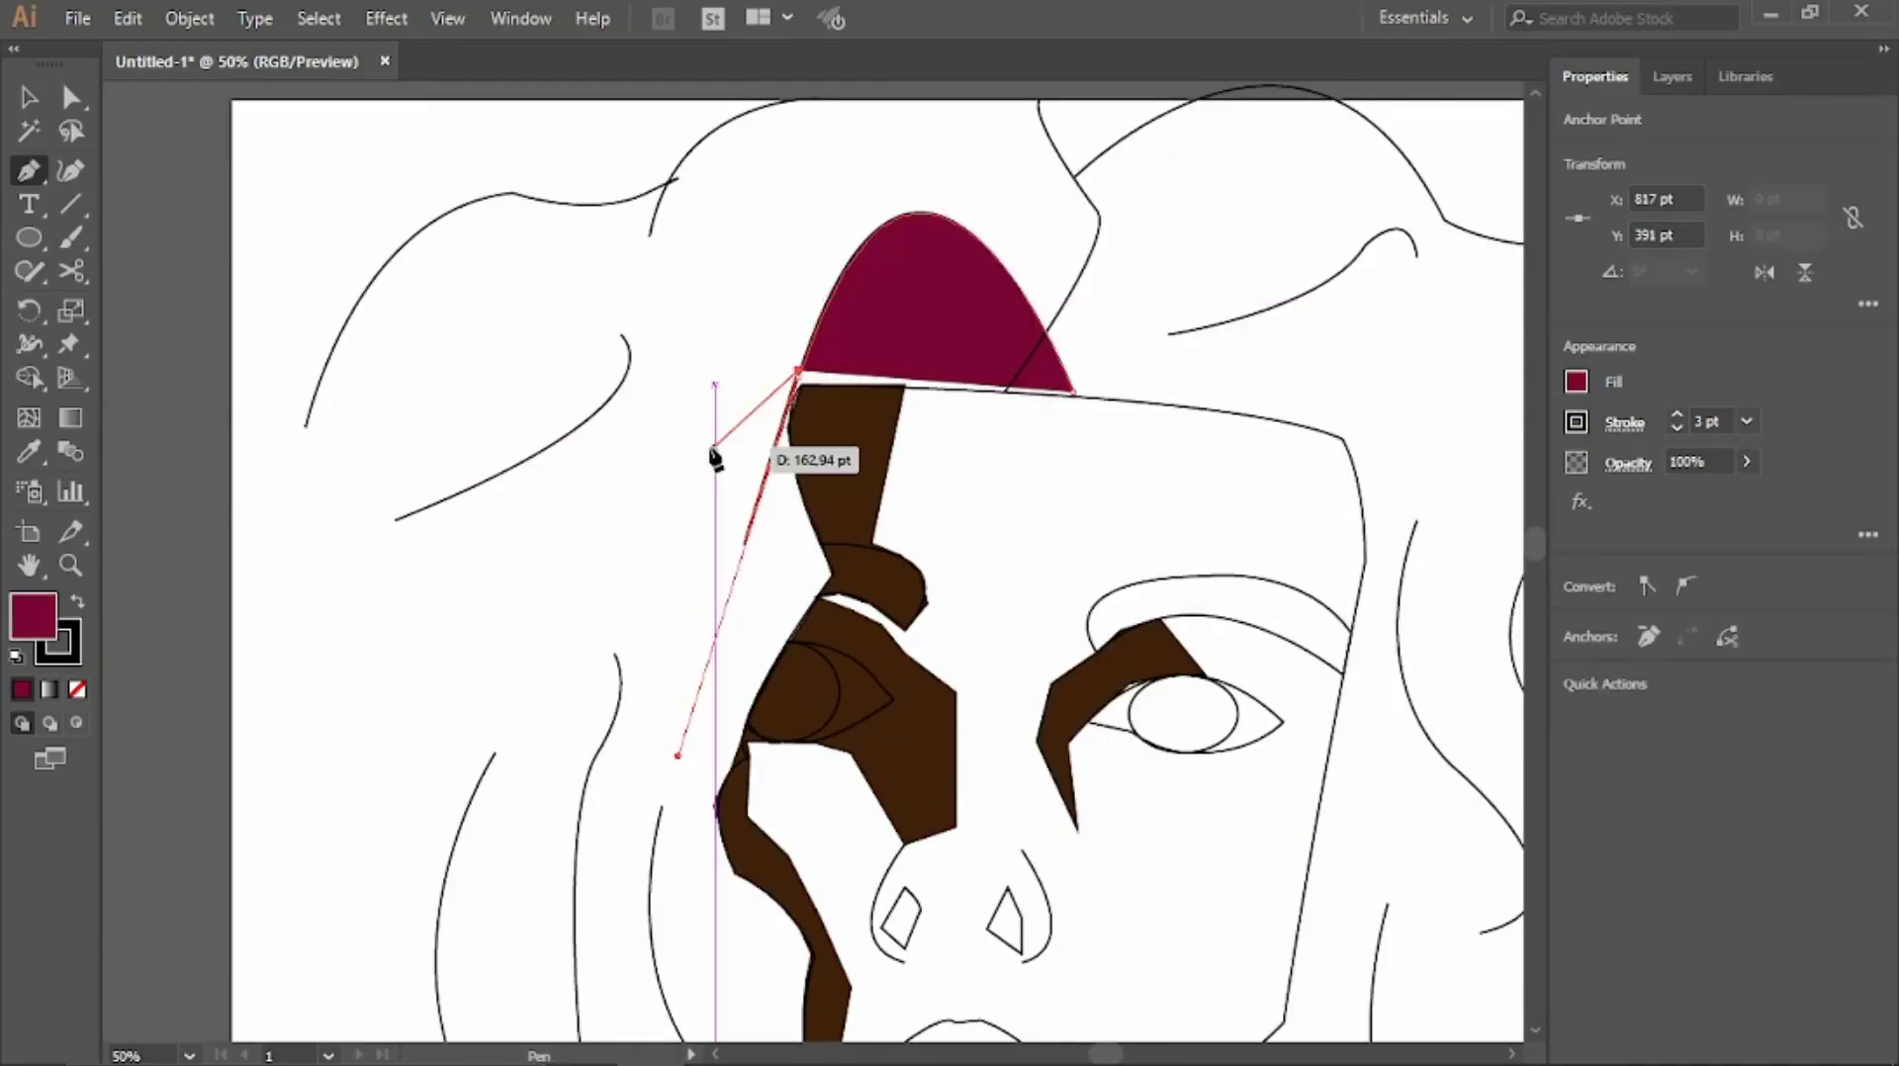
Draw a dark-magenta hair shape along the left hair
{"action": "left_click", "coordinate": [663, 186]}
{"action": "left_click", "coordinate": [641, 520]}
{"action": "left_click", "coordinate": [435, 676]}
{"action": "left_click", "coordinate": [351, 856]}
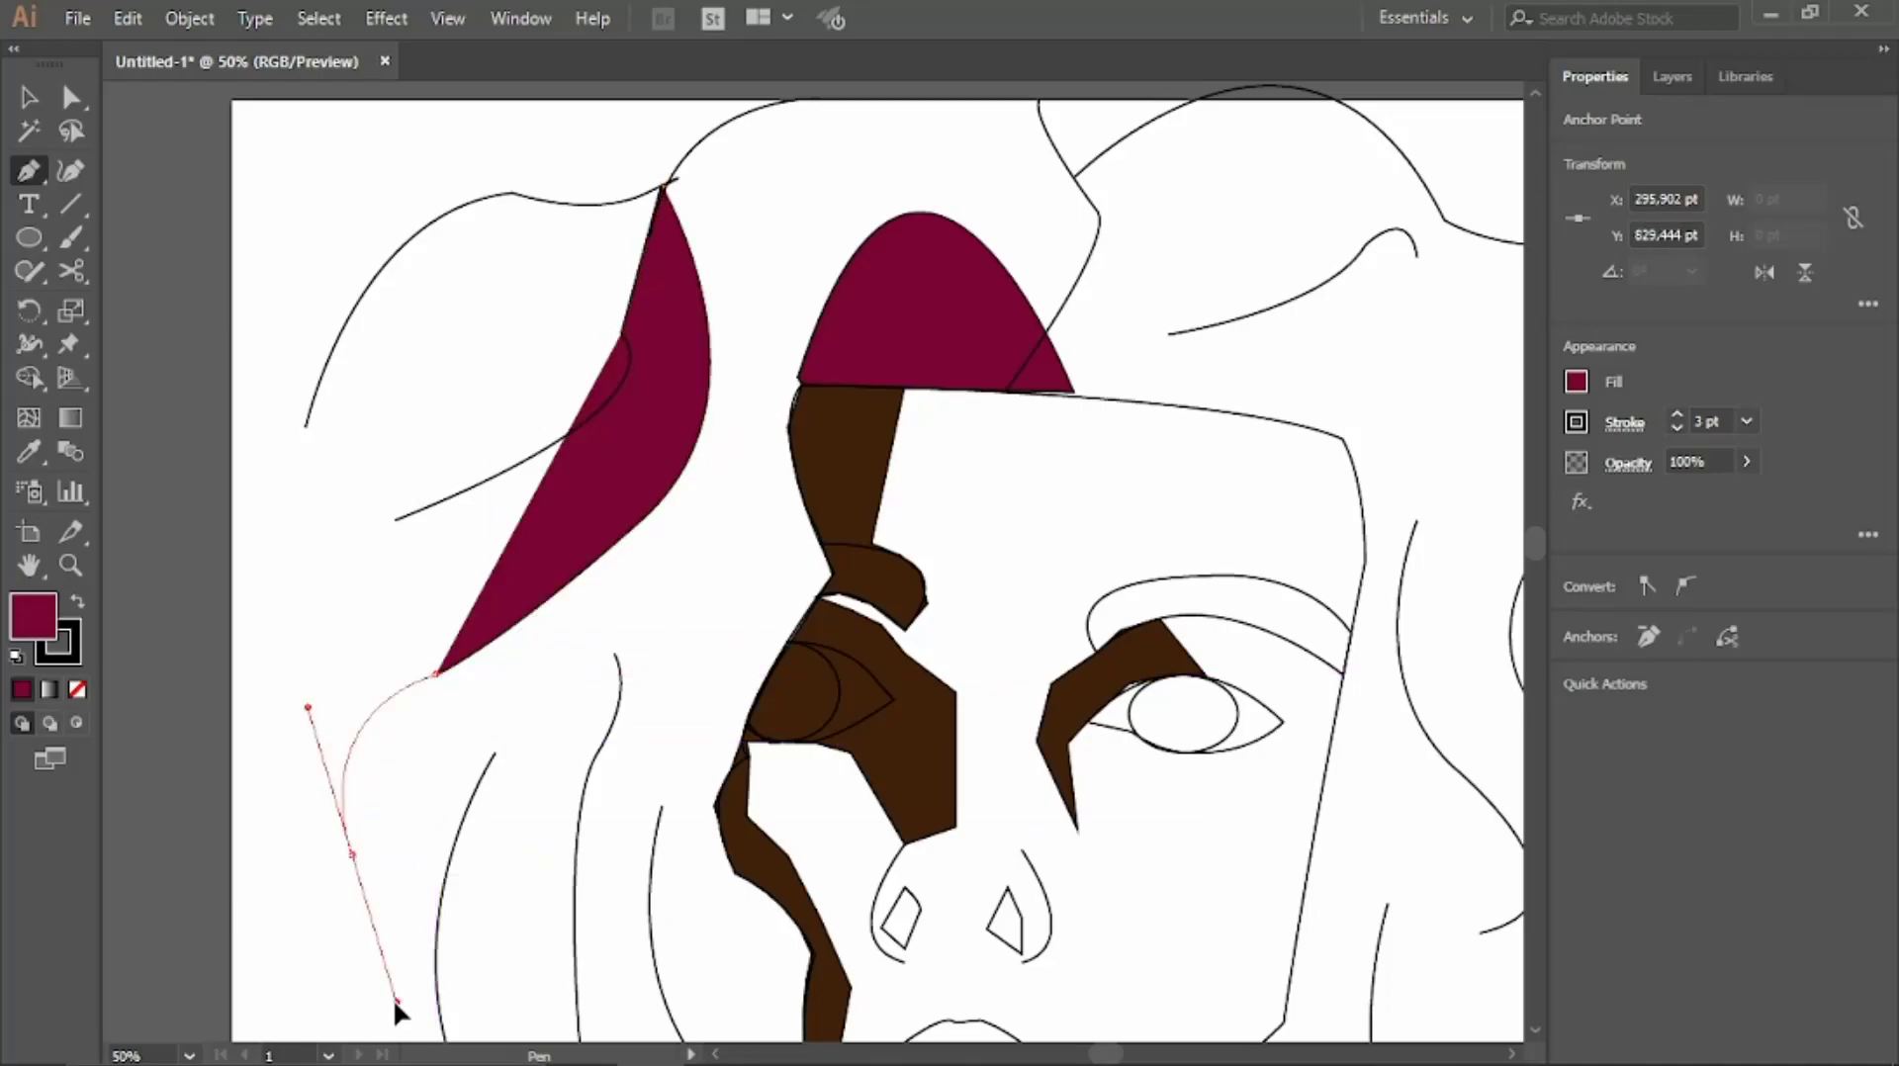
{"action": "mouse_move", "coordinate": [282, 702]}
{"action": "left_mouse_down"}
{"action": "mouse_move", "coordinate": [305, 525]}
{"action": "mouse_move", "coordinate": [495, 489]}
{"action": "left_mouse_up"}
{"action": "left_click", "coordinate": [662, 186]}
Draw and close a magenta hair shape beside the face
{"action": "scroll", "coordinate": [585, 593], "scroll_direction": "down", "scroll_amount": 3}
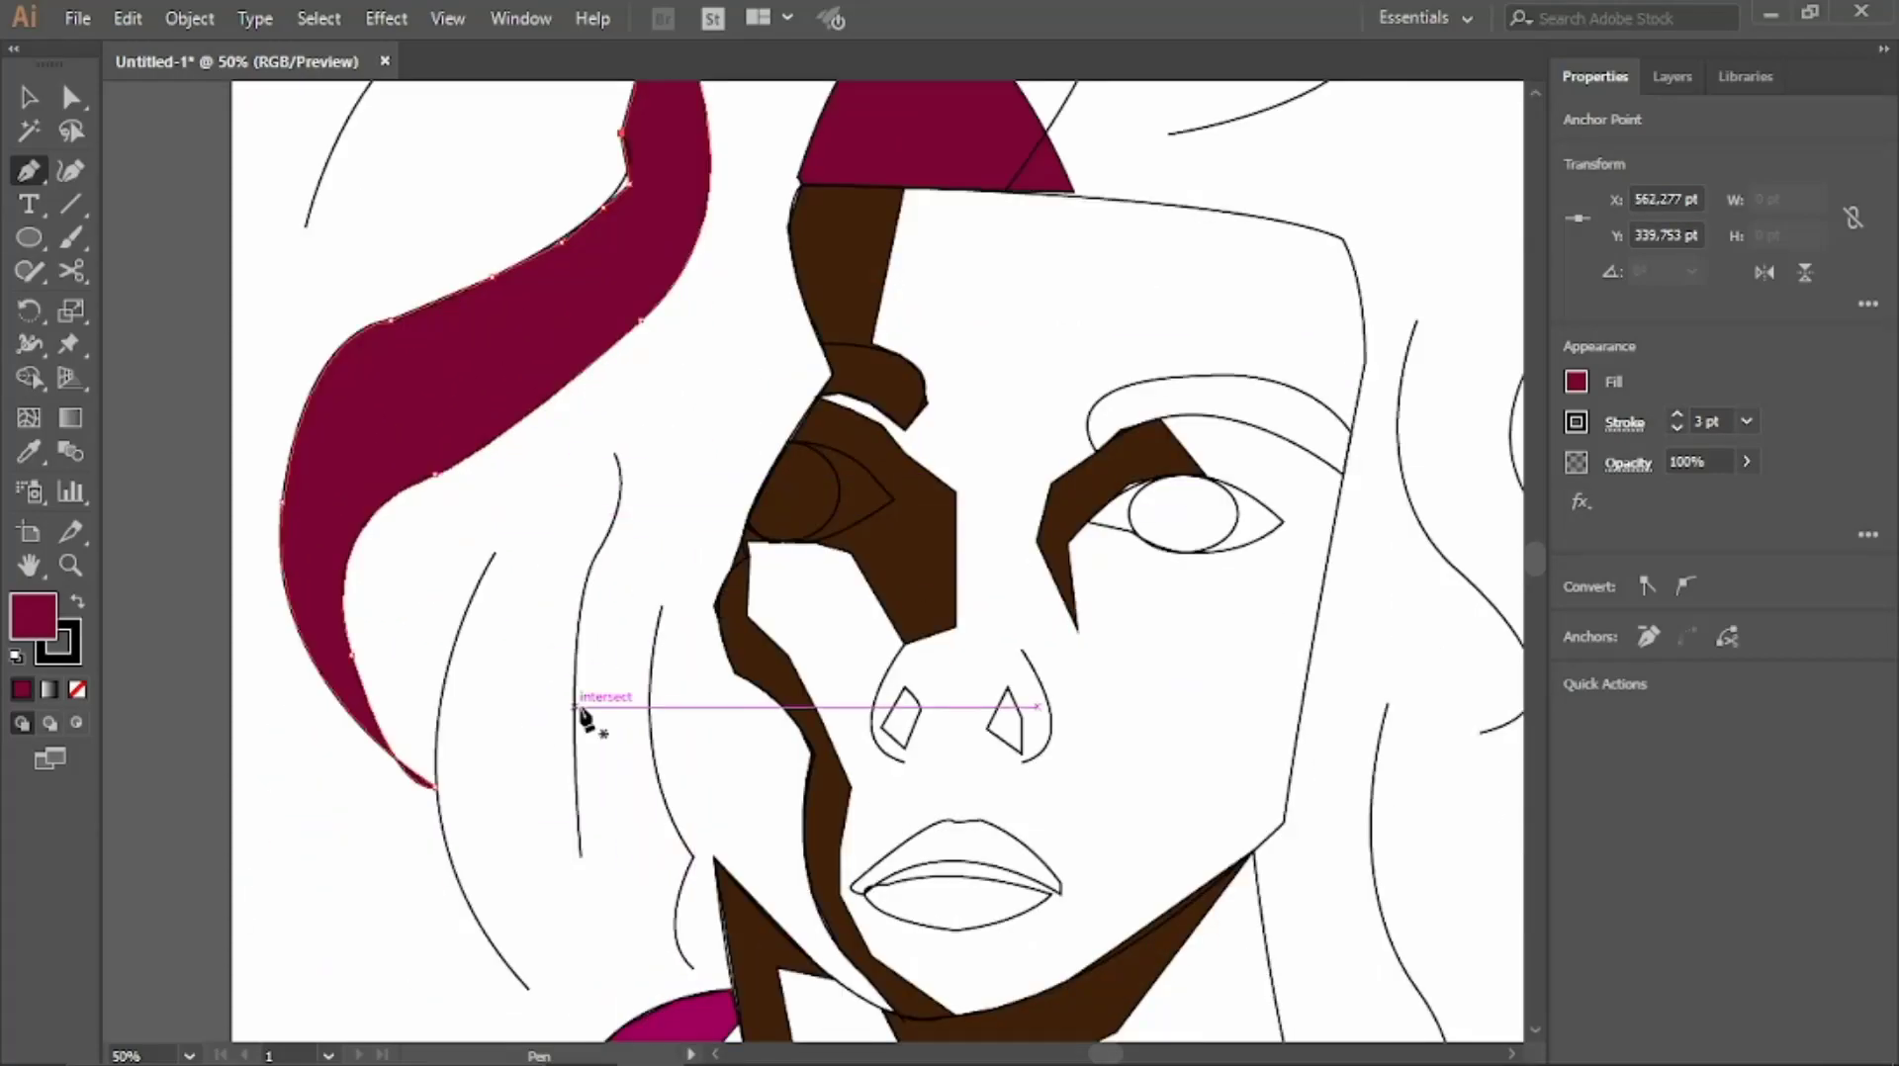
{"action": "left_click", "coordinate": [495, 453]}
{"action": "left_click", "coordinate": [615, 354]}
{"action": "left_click", "coordinate": [880, 895]}
{"action": "left_click_drag", "start_coordinate": [447, 572], "coordinate": [403, 411]}
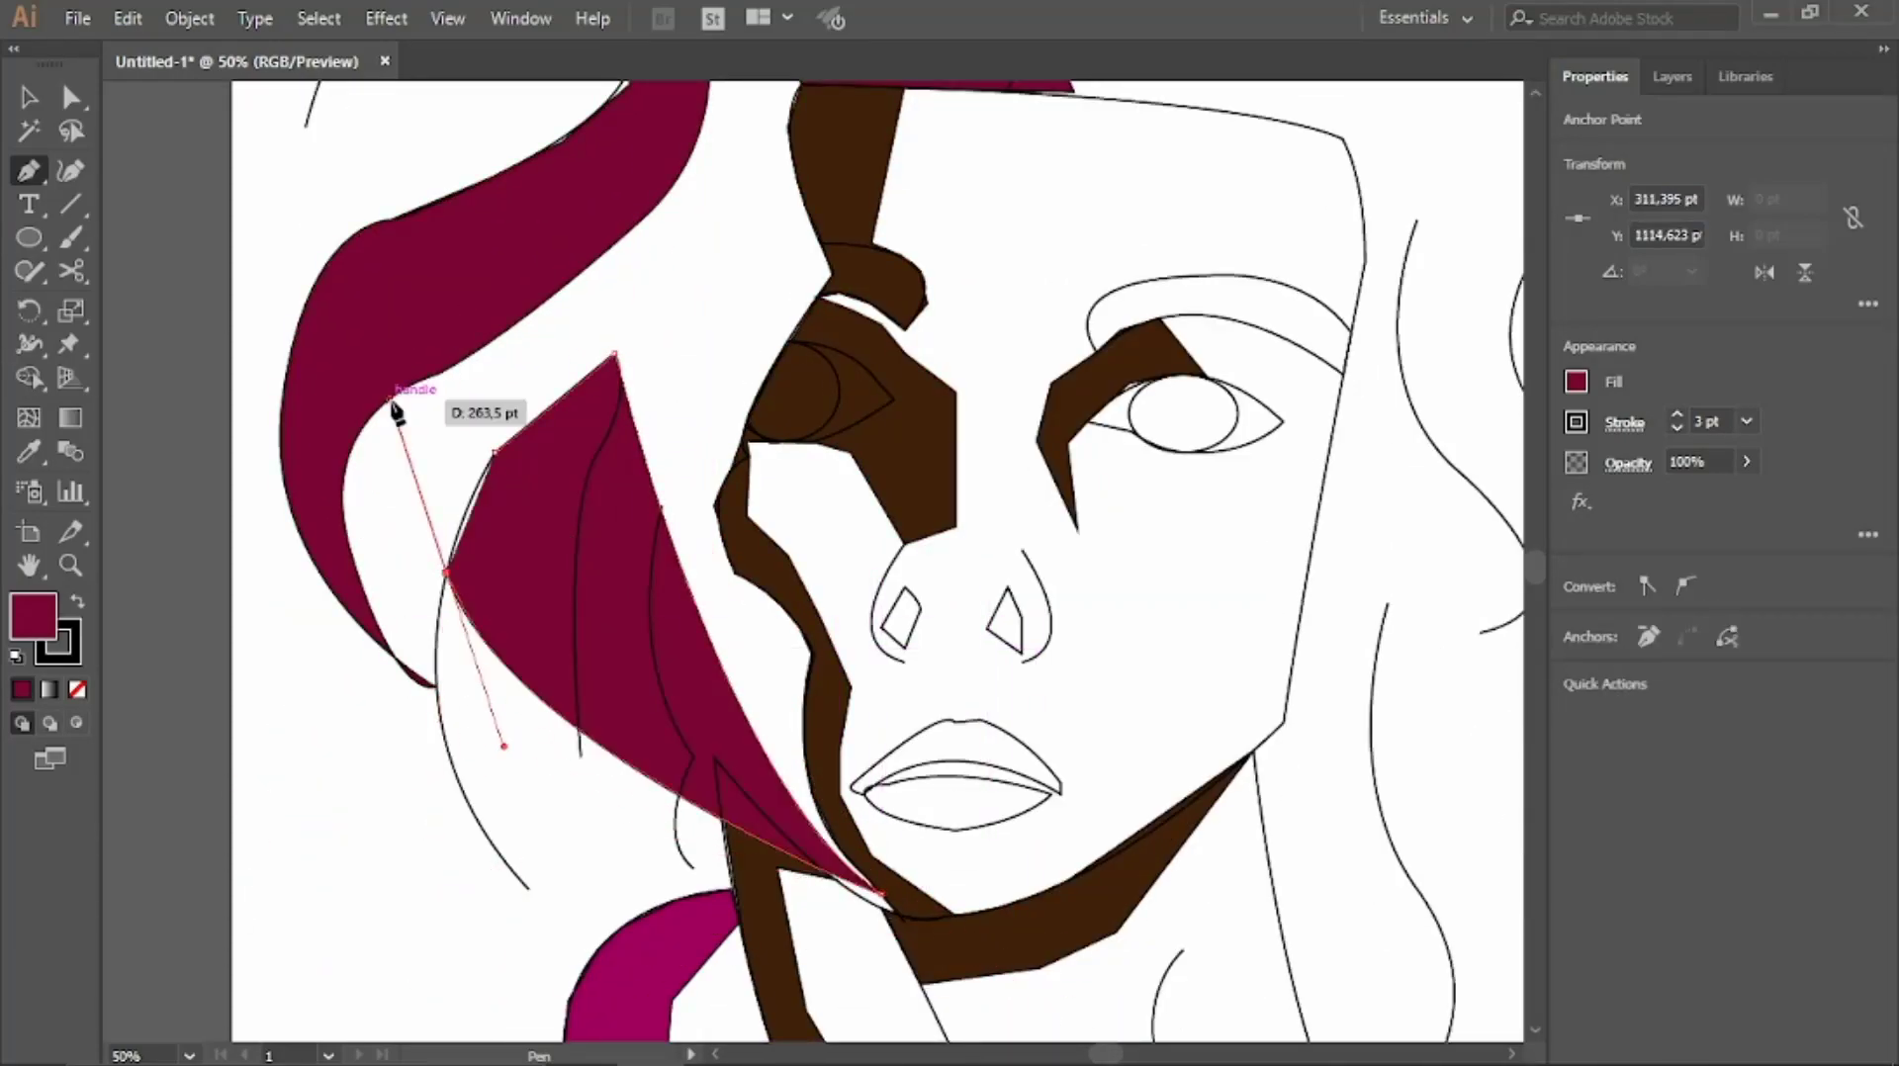
{"action": "left_click", "coordinate": [494, 453]}
Outline and close a magenta strand on the right hair
{"action": "scroll", "coordinate": [1252, 598], "scroll_direction": "right", "scroll_amount": 3}
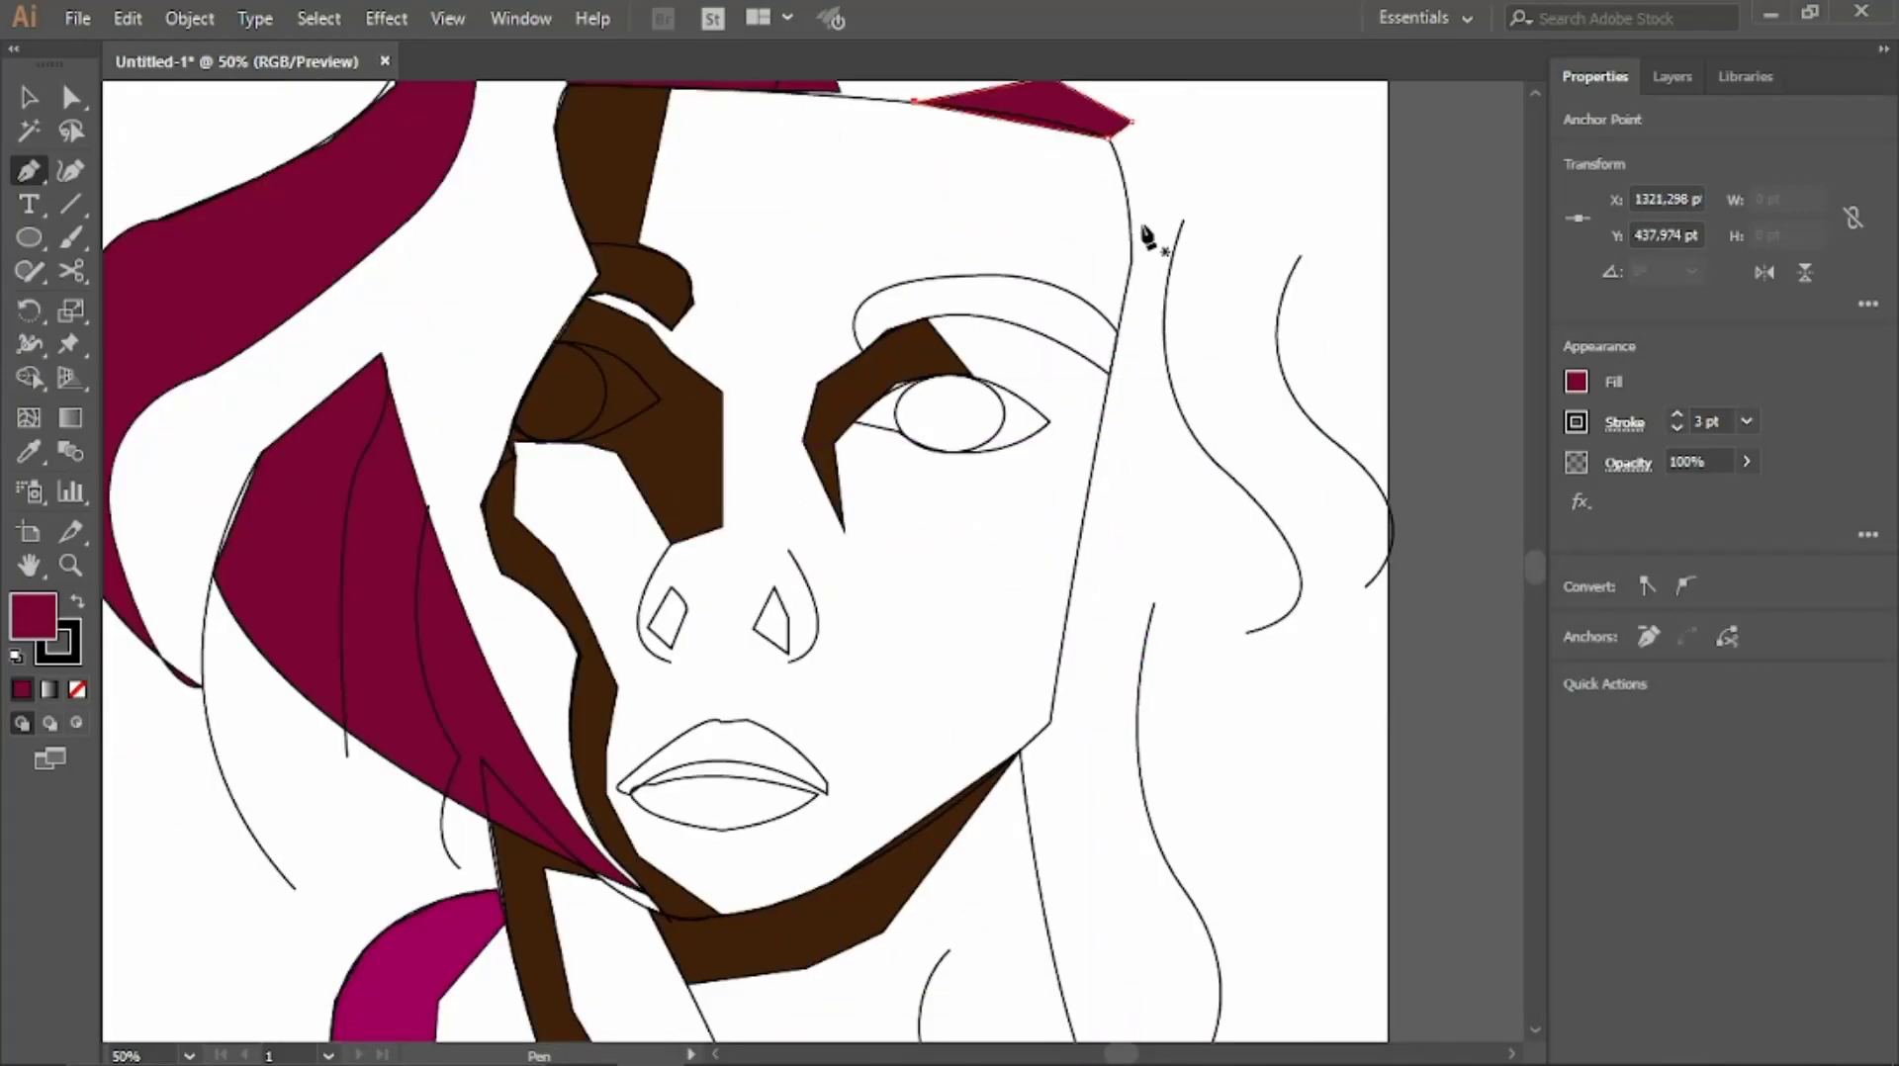
{"action": "left_click", "coordinate": [1133, 219]}
{"action": "left_click", "coordinate": [1176, 219]}
{"action": "left_click", "coordinate": [1296, 598]}
{"action": "left_click", "coordinate": [1135, 221]}
{"action": "left_click", "coordinate": [1086, 507]}
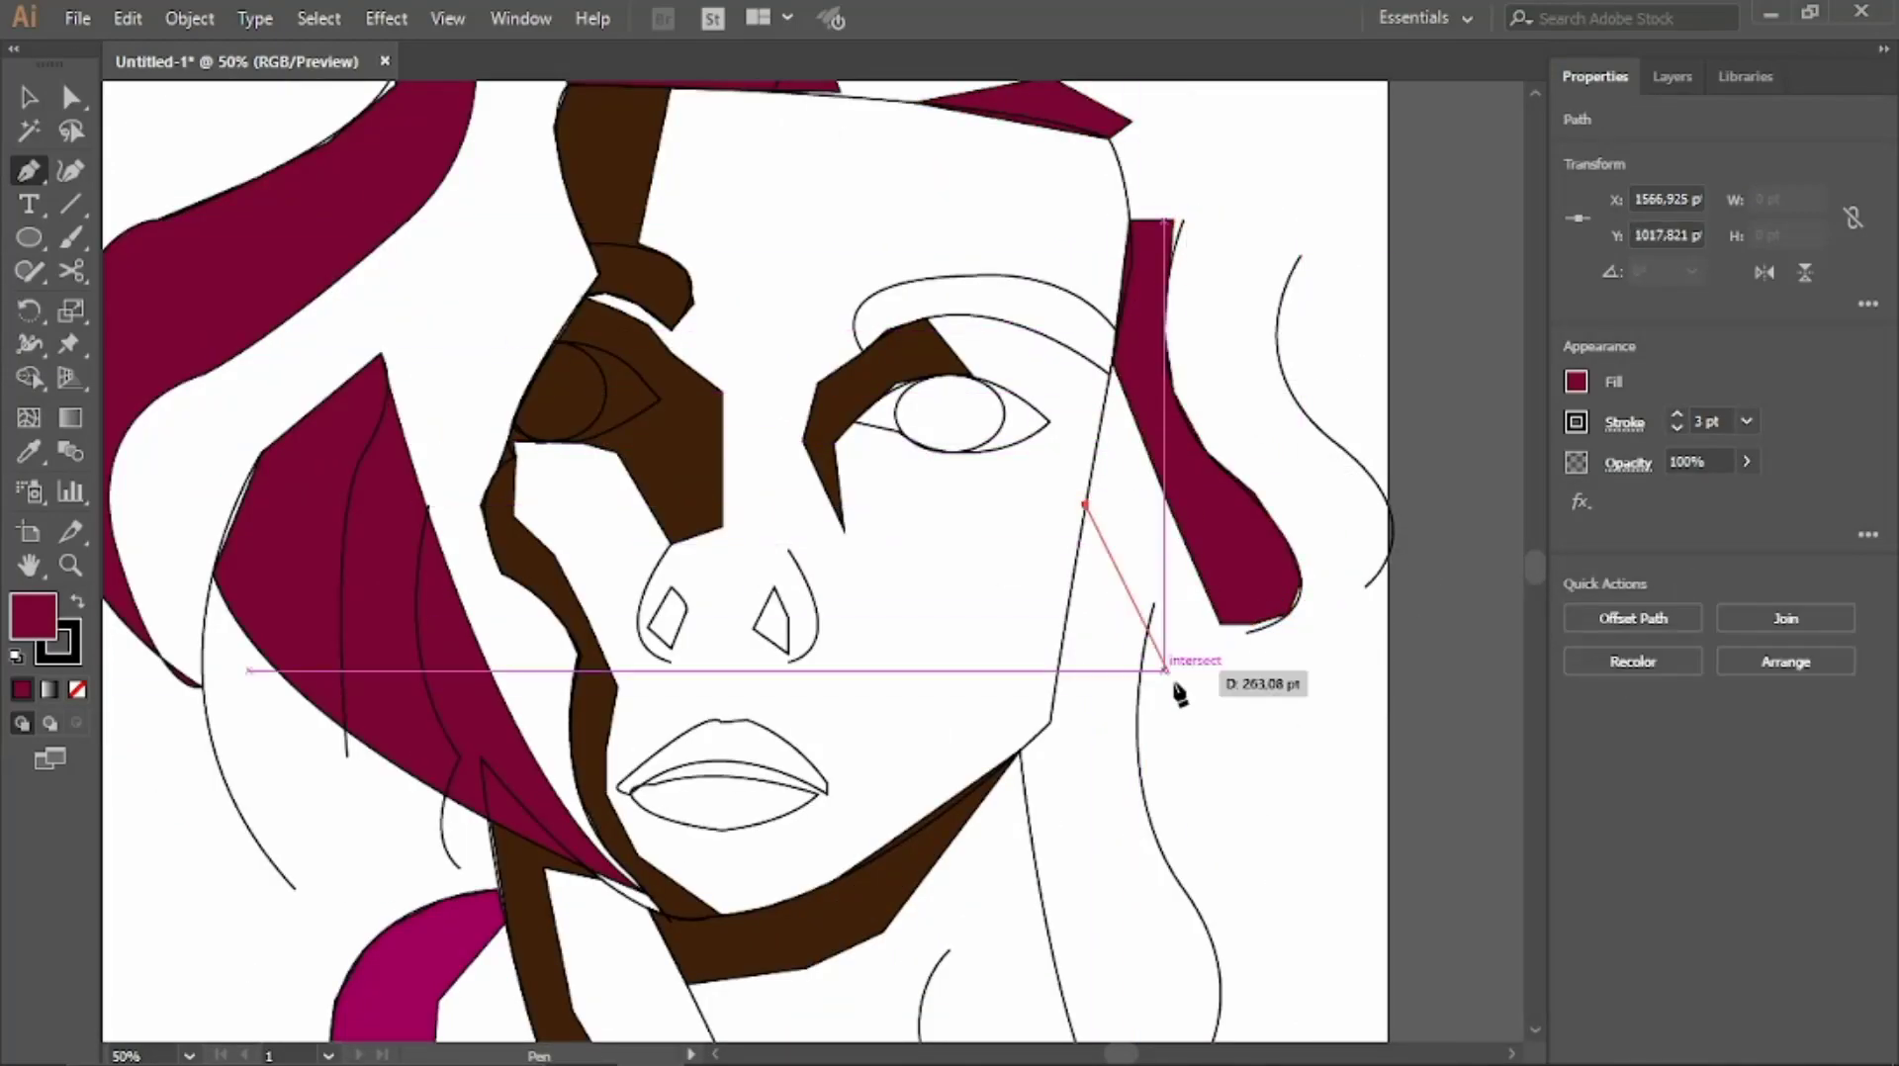
{"action": "left_click", "coordinate": [1177, 722]}
{"action": "left_click", "coordinate": [1113, 925]}
Add another filled magenta piece to the right hair
{"action": "left_click", "coordinate": [1049, 732]}
{"action": "scroll", "coordinate": [1242, 665], "scroll_direction": "down", "scroll_amount": 3}
{"action": "scroll", "coordinate": [1286, 692], "scroll_direction": "up", "scroll_amount": 6}
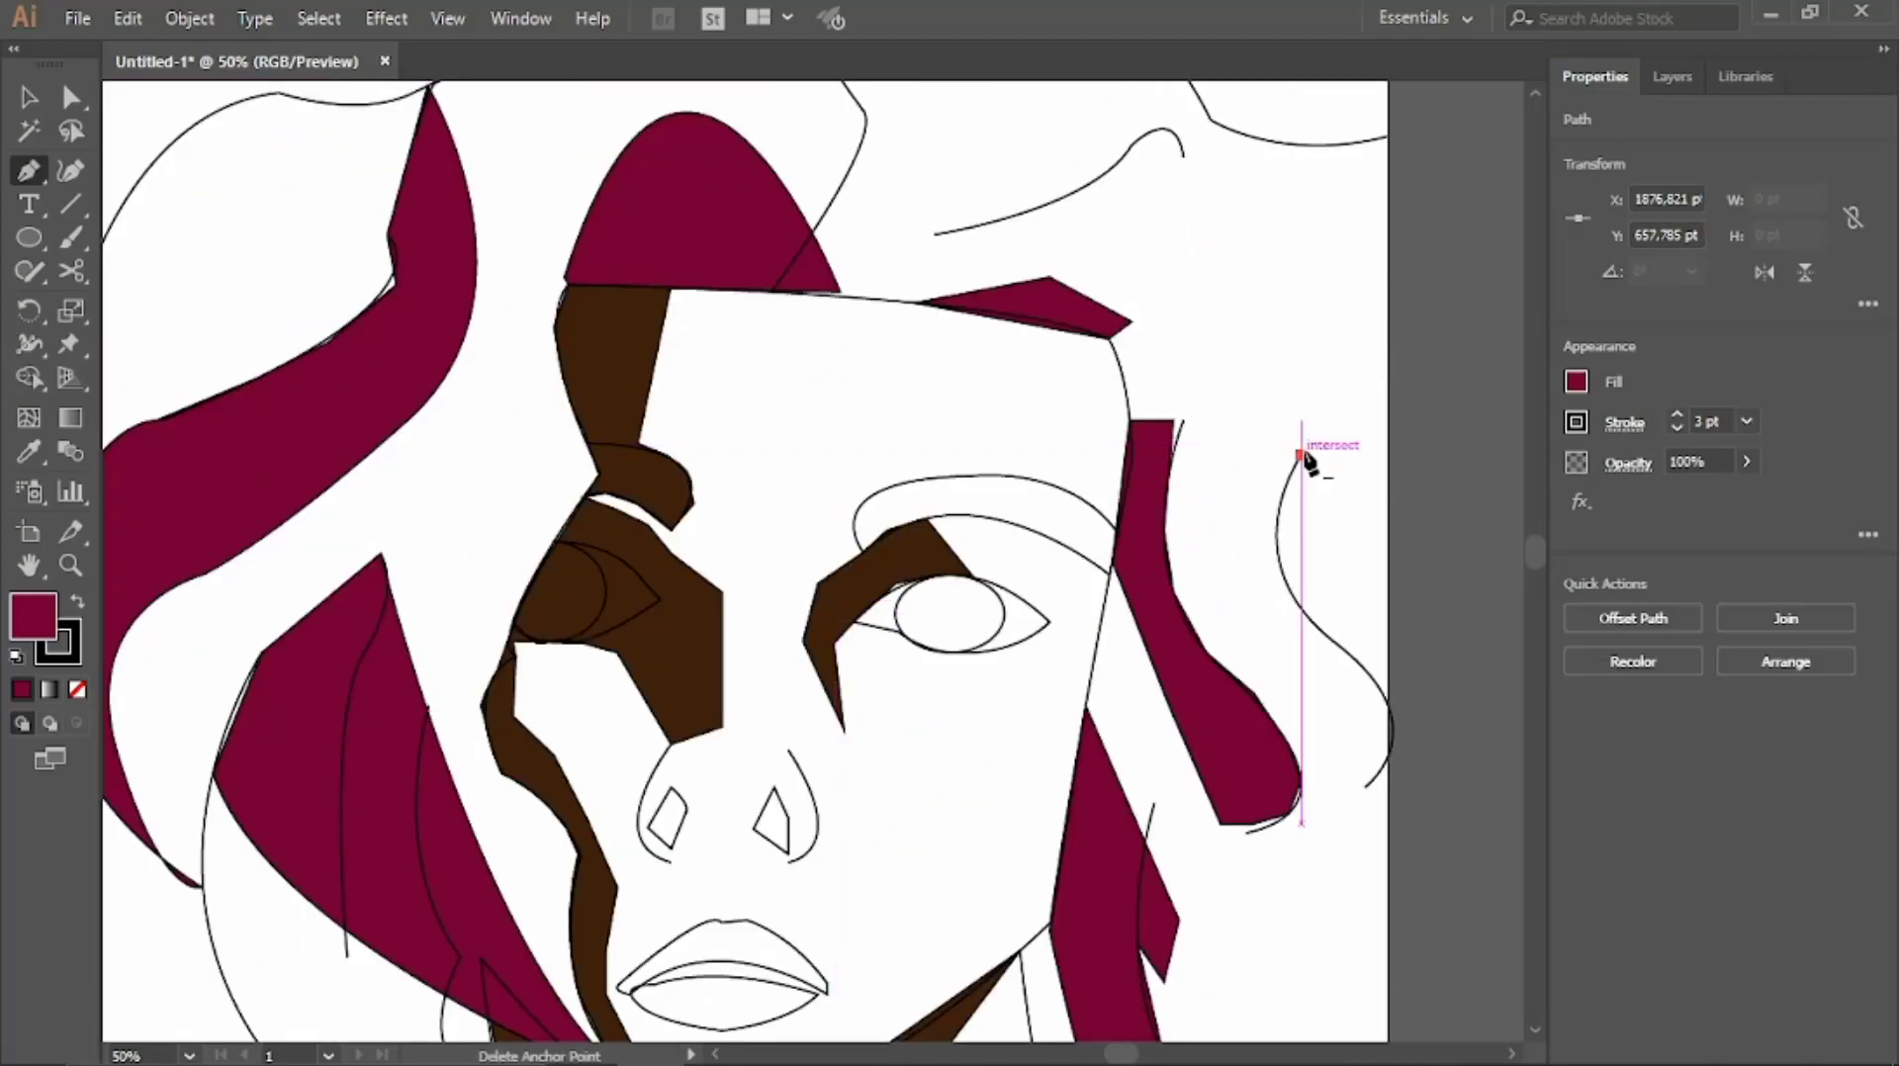
{"action": "left_click", "coordinate": [1301, 453]}
{"action": "left_click", "coordinate": [1405, 540]}
{"action": "left_click", "coordinate": [1390, 703]}
{"action": "left_click", "coordinate": [1311, 635]}
Add a small magenta triangle at the curl tip
{"action": "scroll", "coordinate": [1286, 594], "scroll_direction": "up", "scroll_amount": 5}
{"action": "left_click", "coordinate": [1148, 426]}
{"action": "left_click", "coordinate": [1187, 463]}
{"action": "left_click", "coordinate": [1093, 477]}
{"action": "scroll", "coordinate": [1094, 509], "scroll_direction": "down", "scroll_amount": 5}
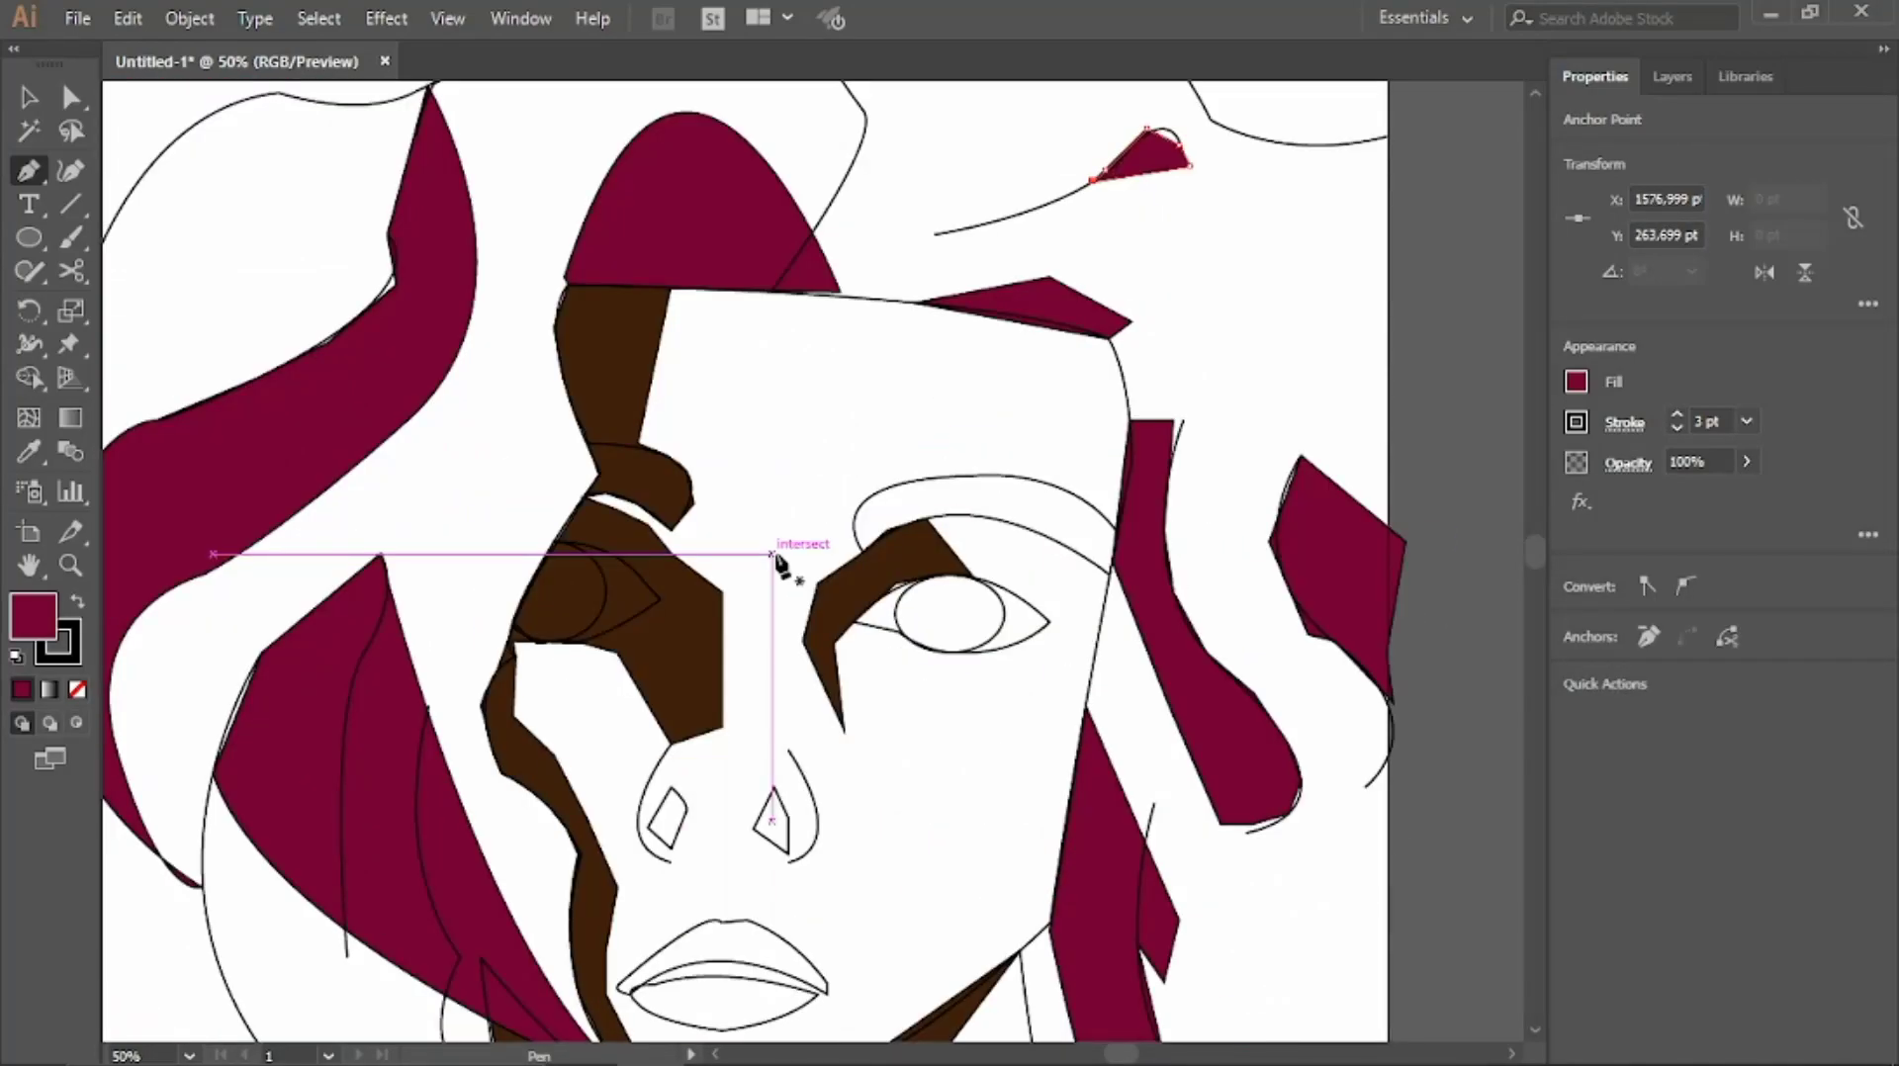
Begin a white-filled outline of the right eye along the upper lid
{"action": "left_click", "coordinate": [1672, 76]}
{"action": "left_click", "coordinate": [987, 622]}
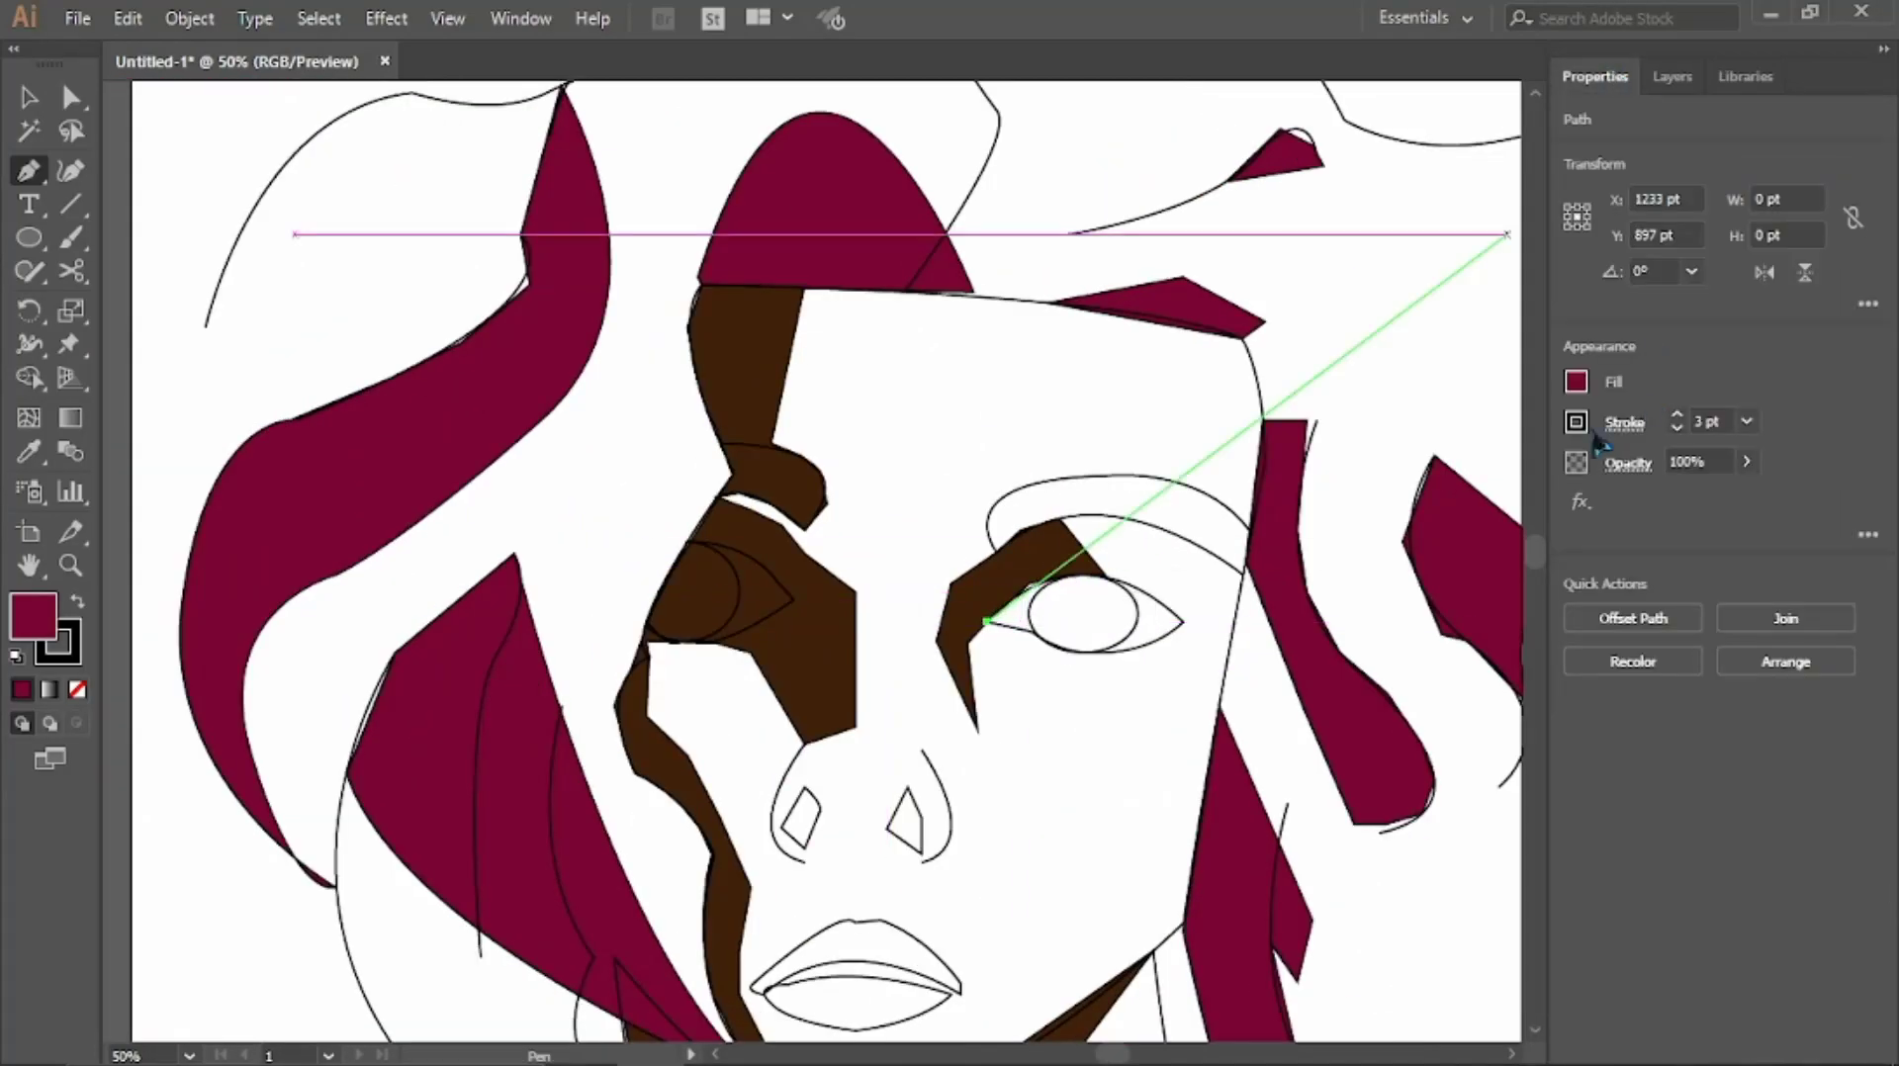
{"action": "left_click", "coordinate": [1104, 579]}
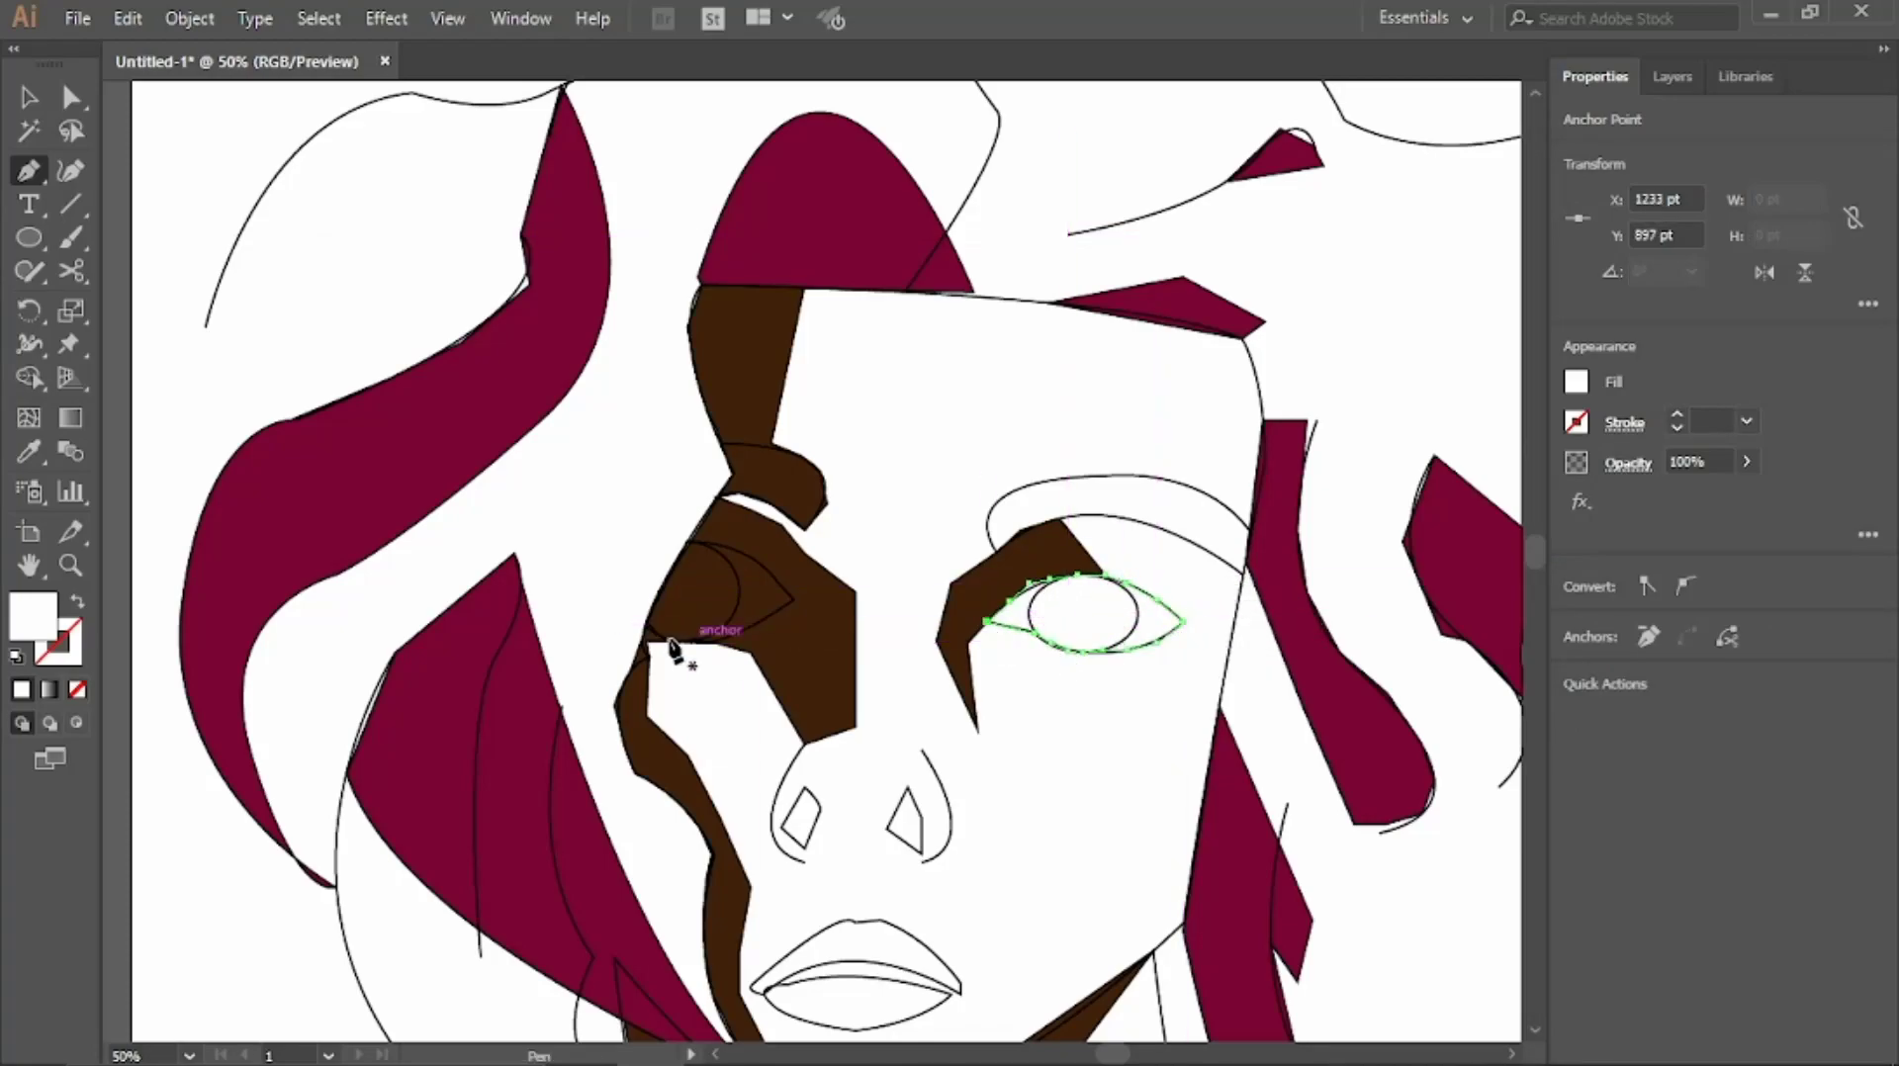
Pen-trace the left eye white in Layer 2
{"action": "left_click", "coordinate": [1672, 77]}
{"action": "left_click", "coordinate": [1640, 148]}
{"action": "left_click", "coordinate": [687, 542]}
{"action": "left_click_drag", "start_coordinate": [743, 552], "coordinate": [777, 581]}
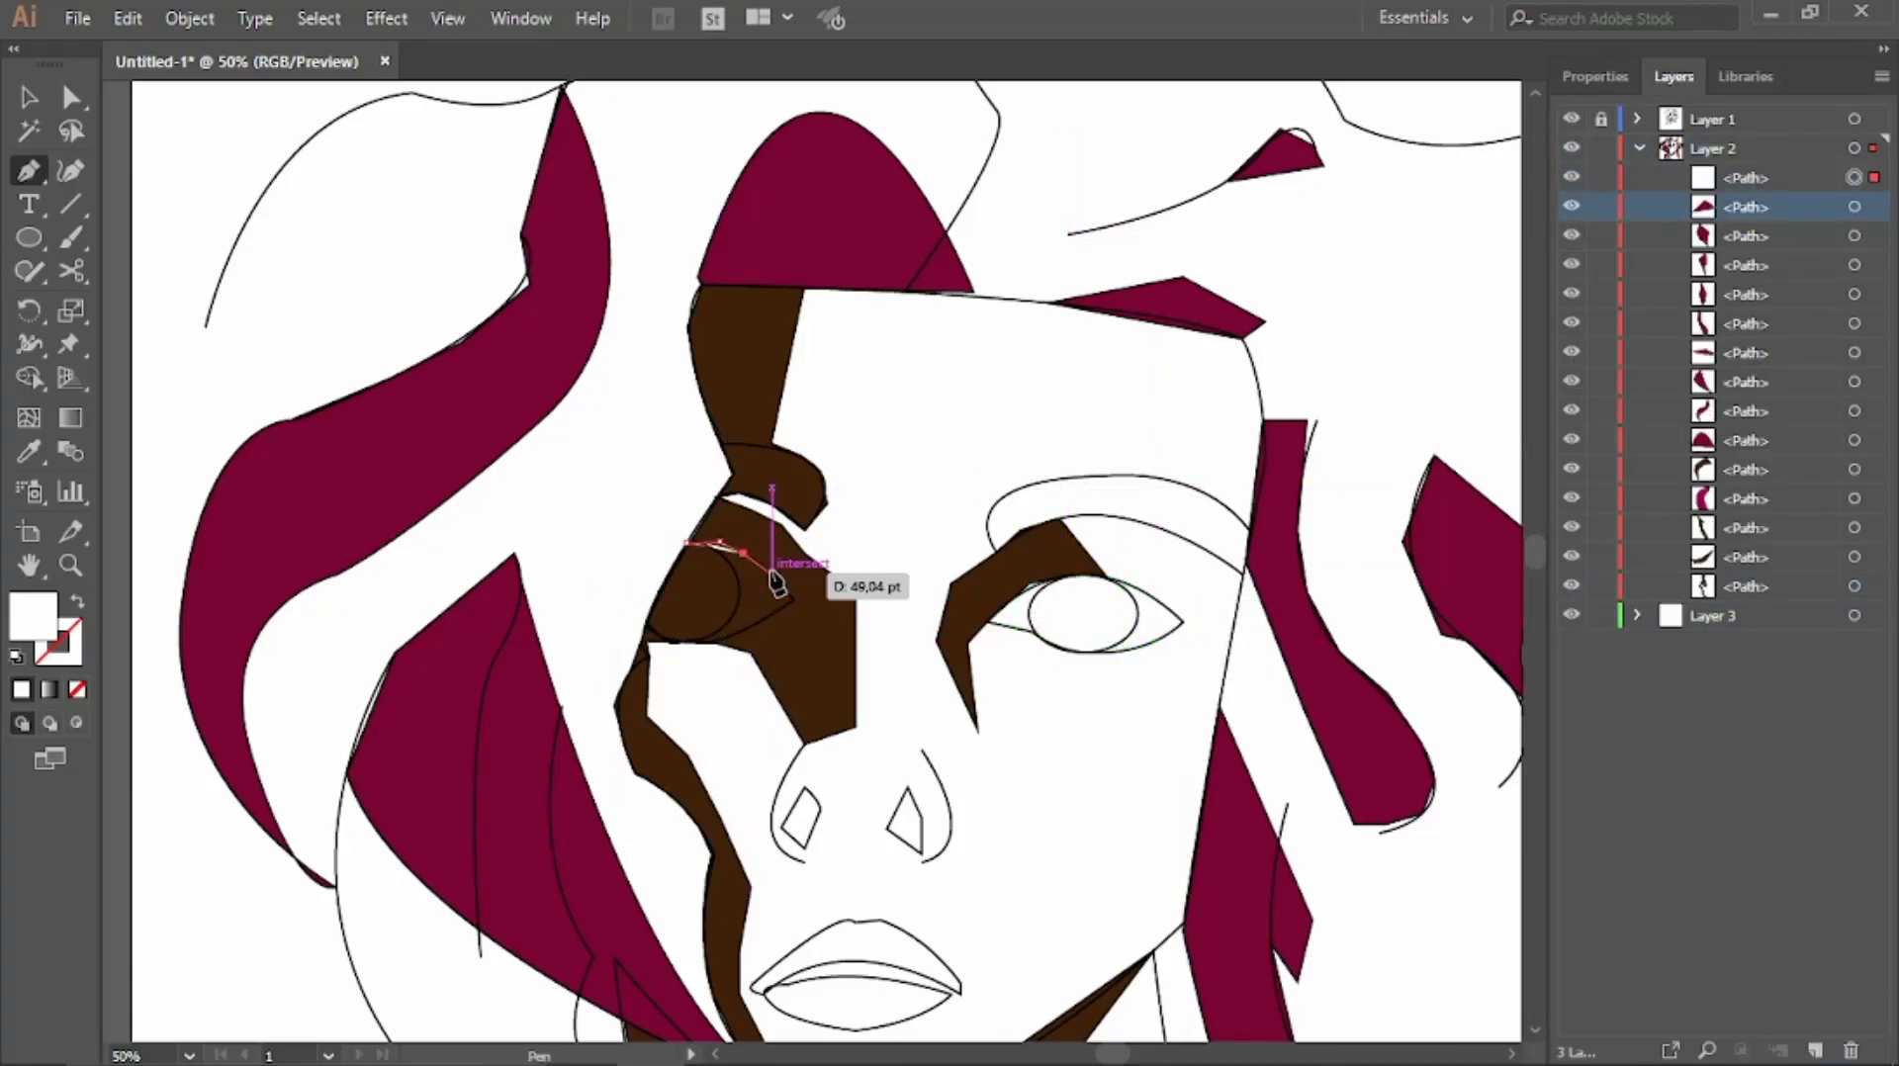
{"action": "left_click", "coordinate": [794, 598]}
{"action": "left_click", "coordinate": [752, 626]}
Lock Layer 2 so the hair is protected
{"action": "left_click", "coordinate": [669, 641]}
{"action": "left_click", "coordinate": [687, 542]}
{"action": "left_click", "coordinate": [1641, 147]}
{"action": "left_click", "coordinate": [1601, 147]}
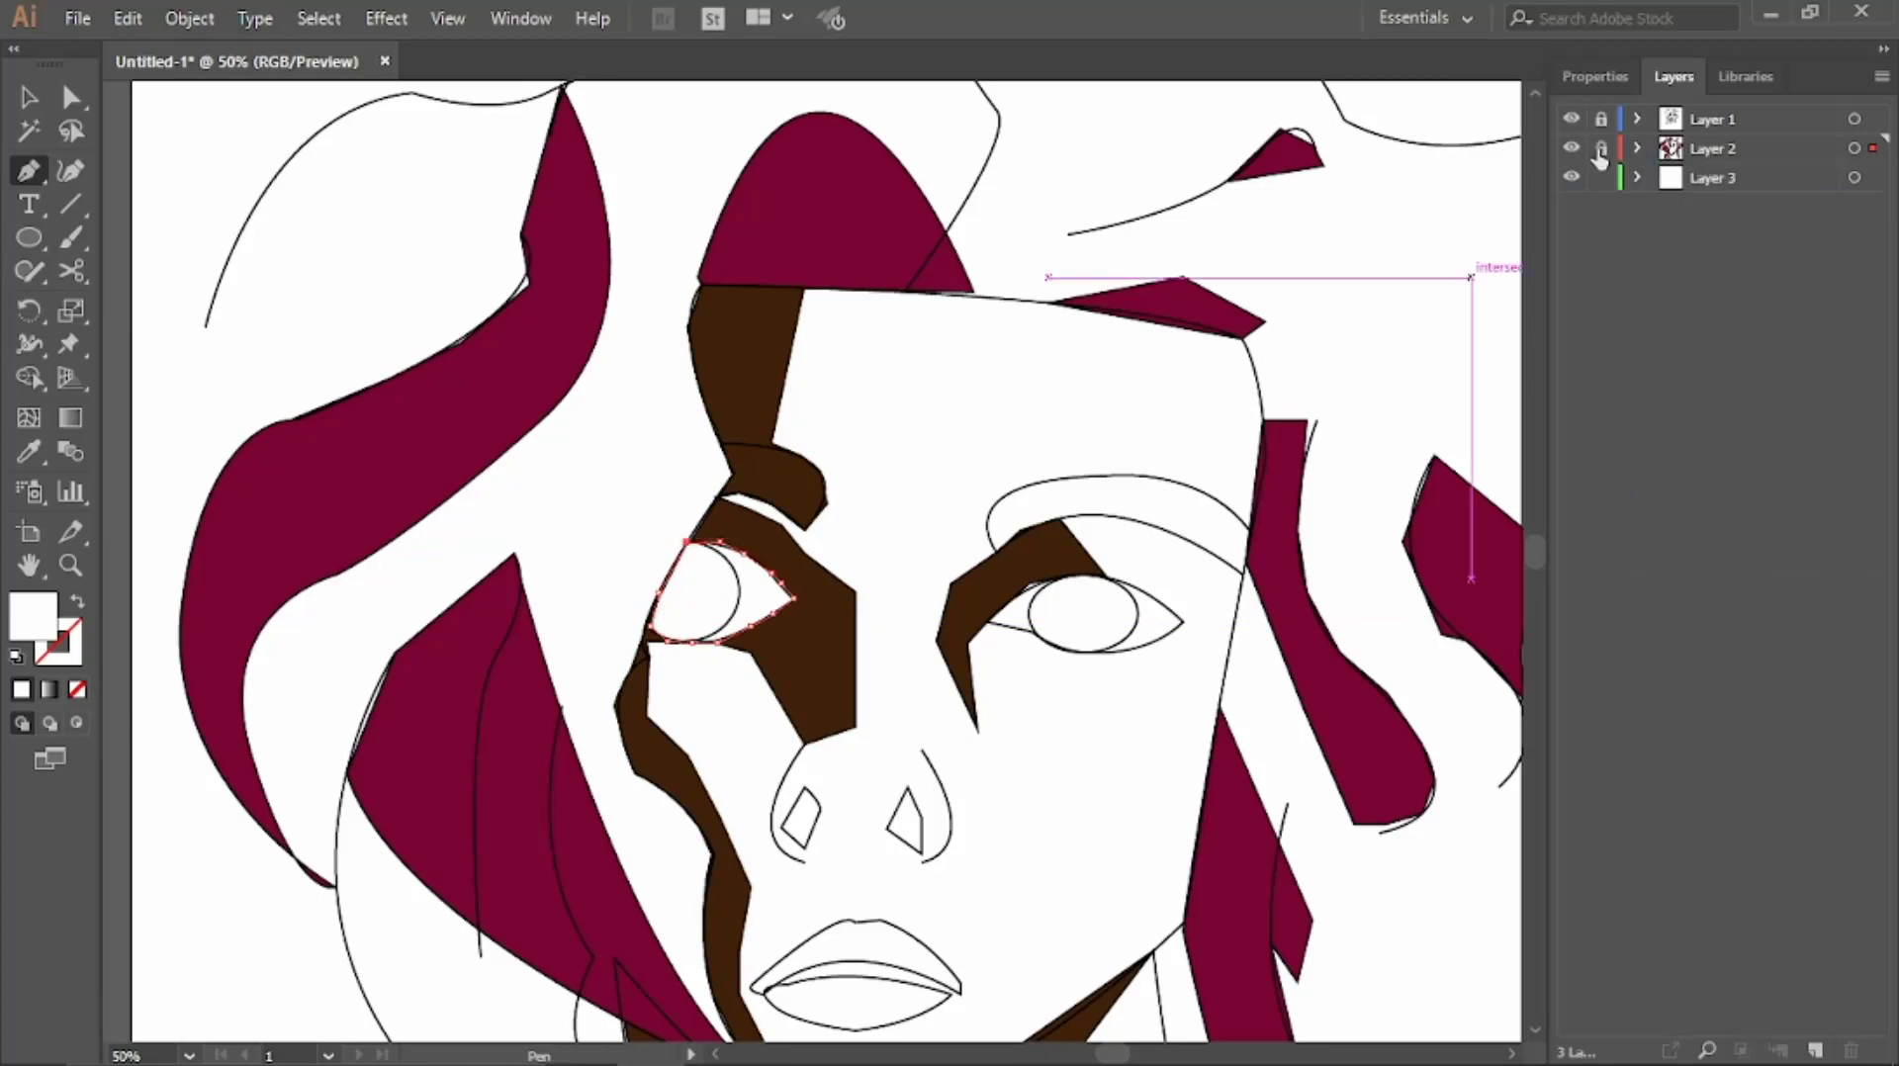
{"action": "scroll", "coordinate": [721, 396], "scroll_direction": "down", "scroll_amount": 2}
Trace the whole face outline from forehead to chin with a brown skin fill
{"action": "left_click", "coordinate": [700, 184]}
{"action": "left_click", "coordinate": [1049, 202]}
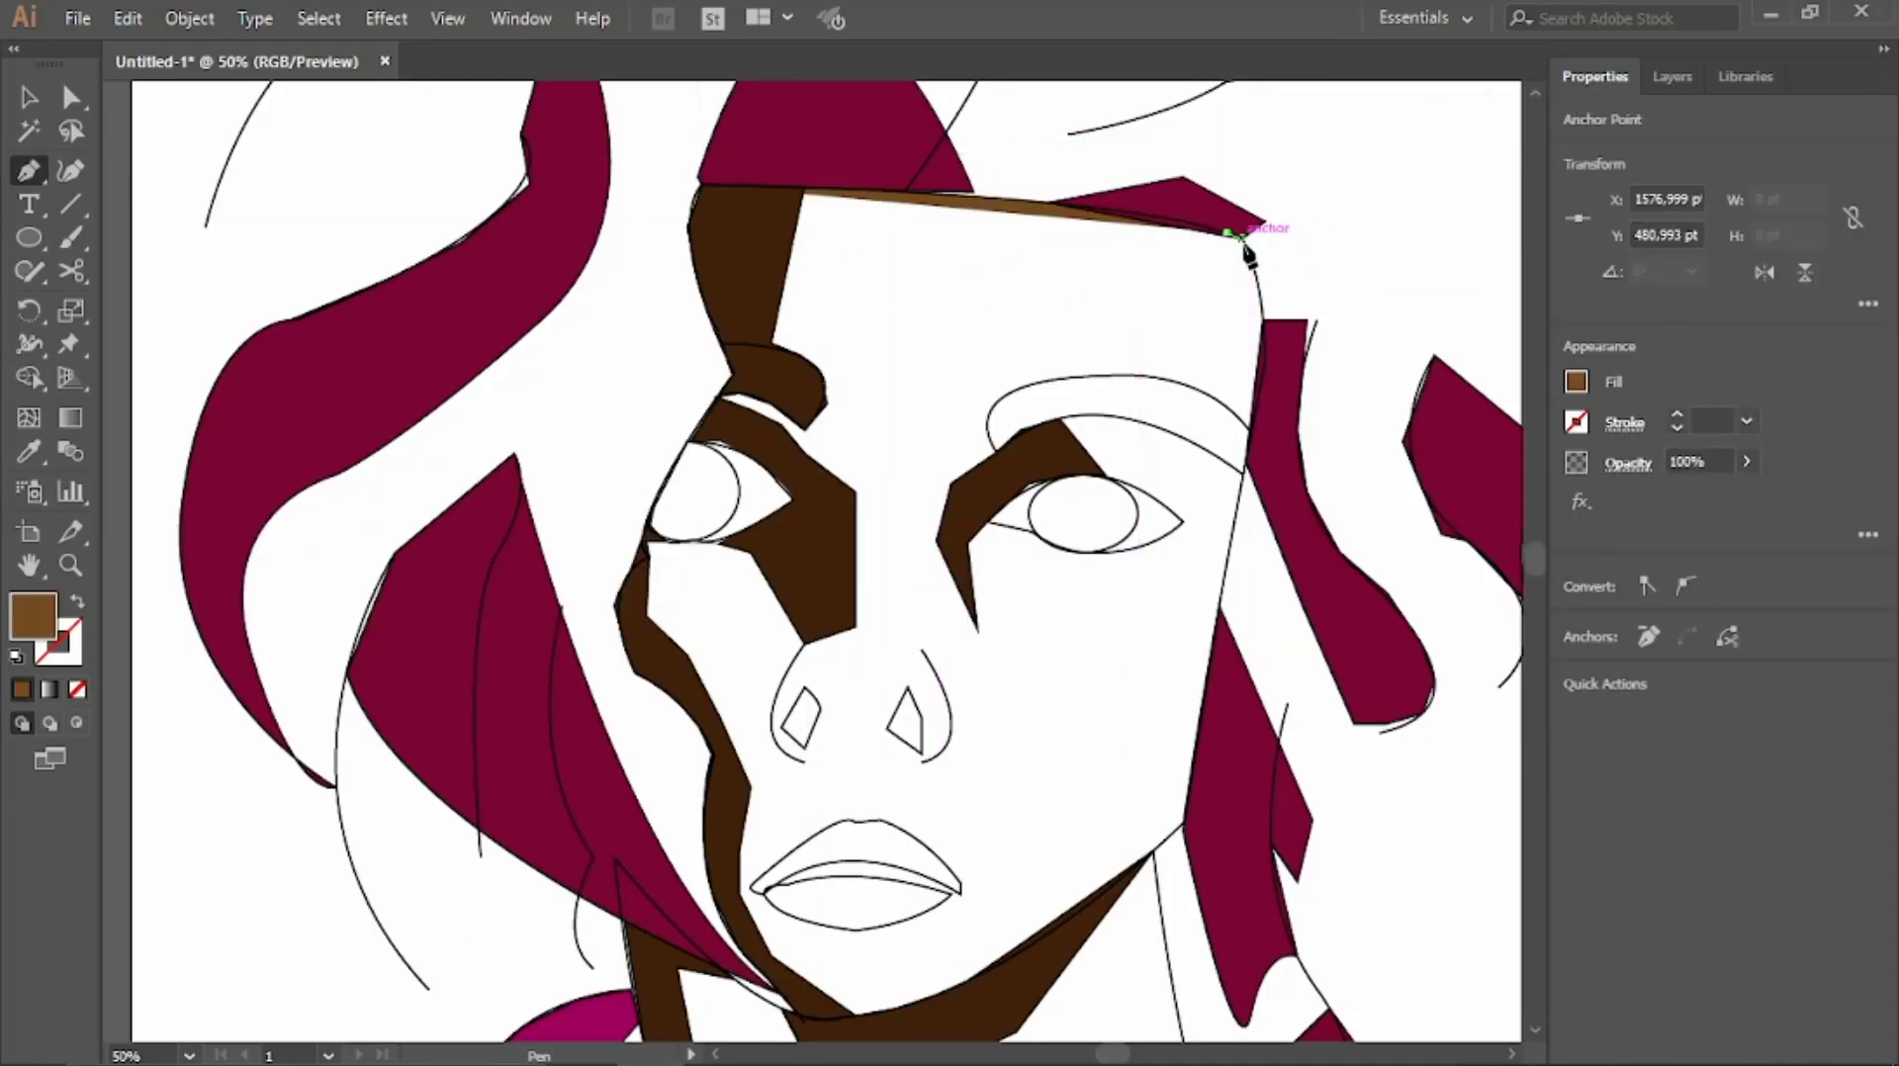
{"action": "left_click", "coordinate": [1258, 284]}
{"action": "left_click", "coordinate": [1252, 423]}
{"action": "left_click", "coordinate": [1219, 606]}
{"action": "left_click", "coordinate": [1183, 822]}
{"action": "left_click", "coordinate": [1041, 931]}
{"action": "left_click", "coordinate": [951, 986]}
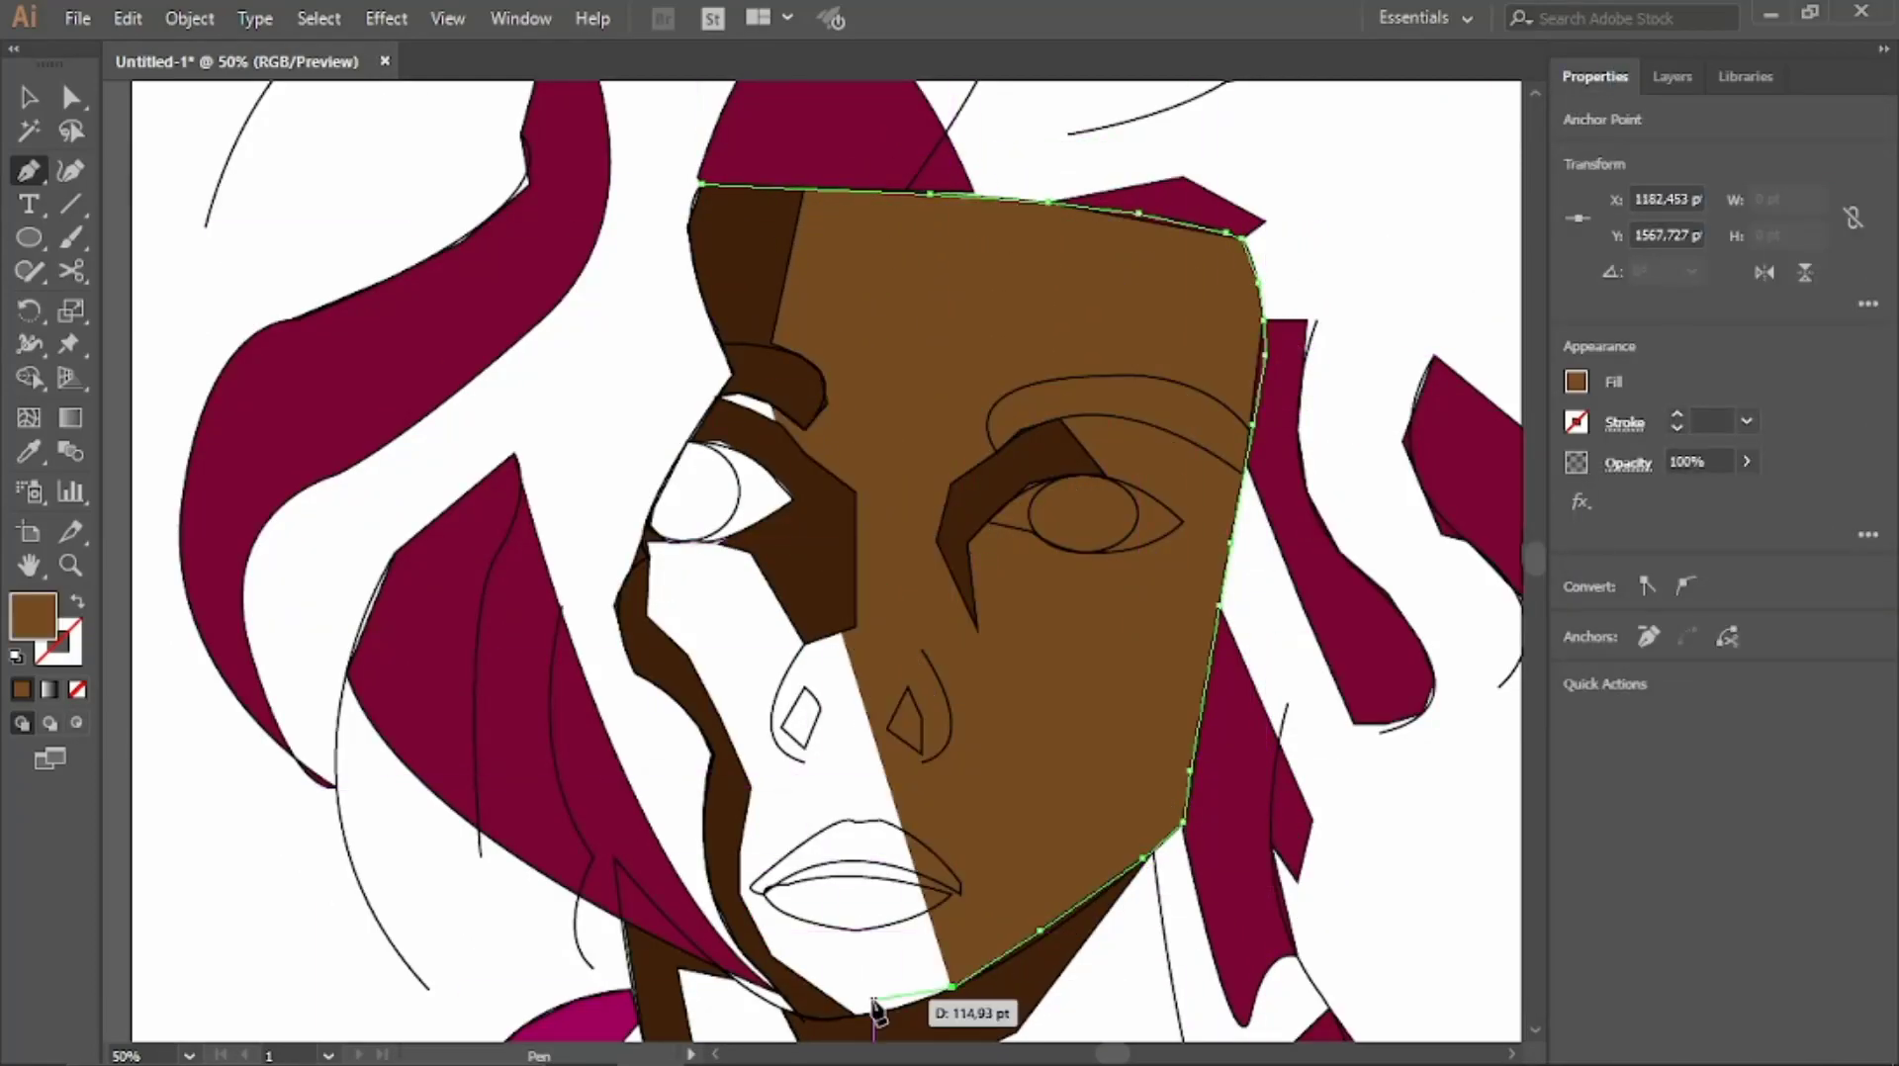
{"action": "left_click", "coordinate": [874, 1013]}
{"action": "left_click", "coordinate": [740, 925]}
{"action": "left_click", "coordinate": [709, 724]}
{"action": "left_click", "coordinate": [646, 549]}
Move the eye-white path above the brown face in Layer 3
{"action": "left_click", "coordinate": [701, 184]}
{"action": "left_click", "coordinate": [1701, 78]}
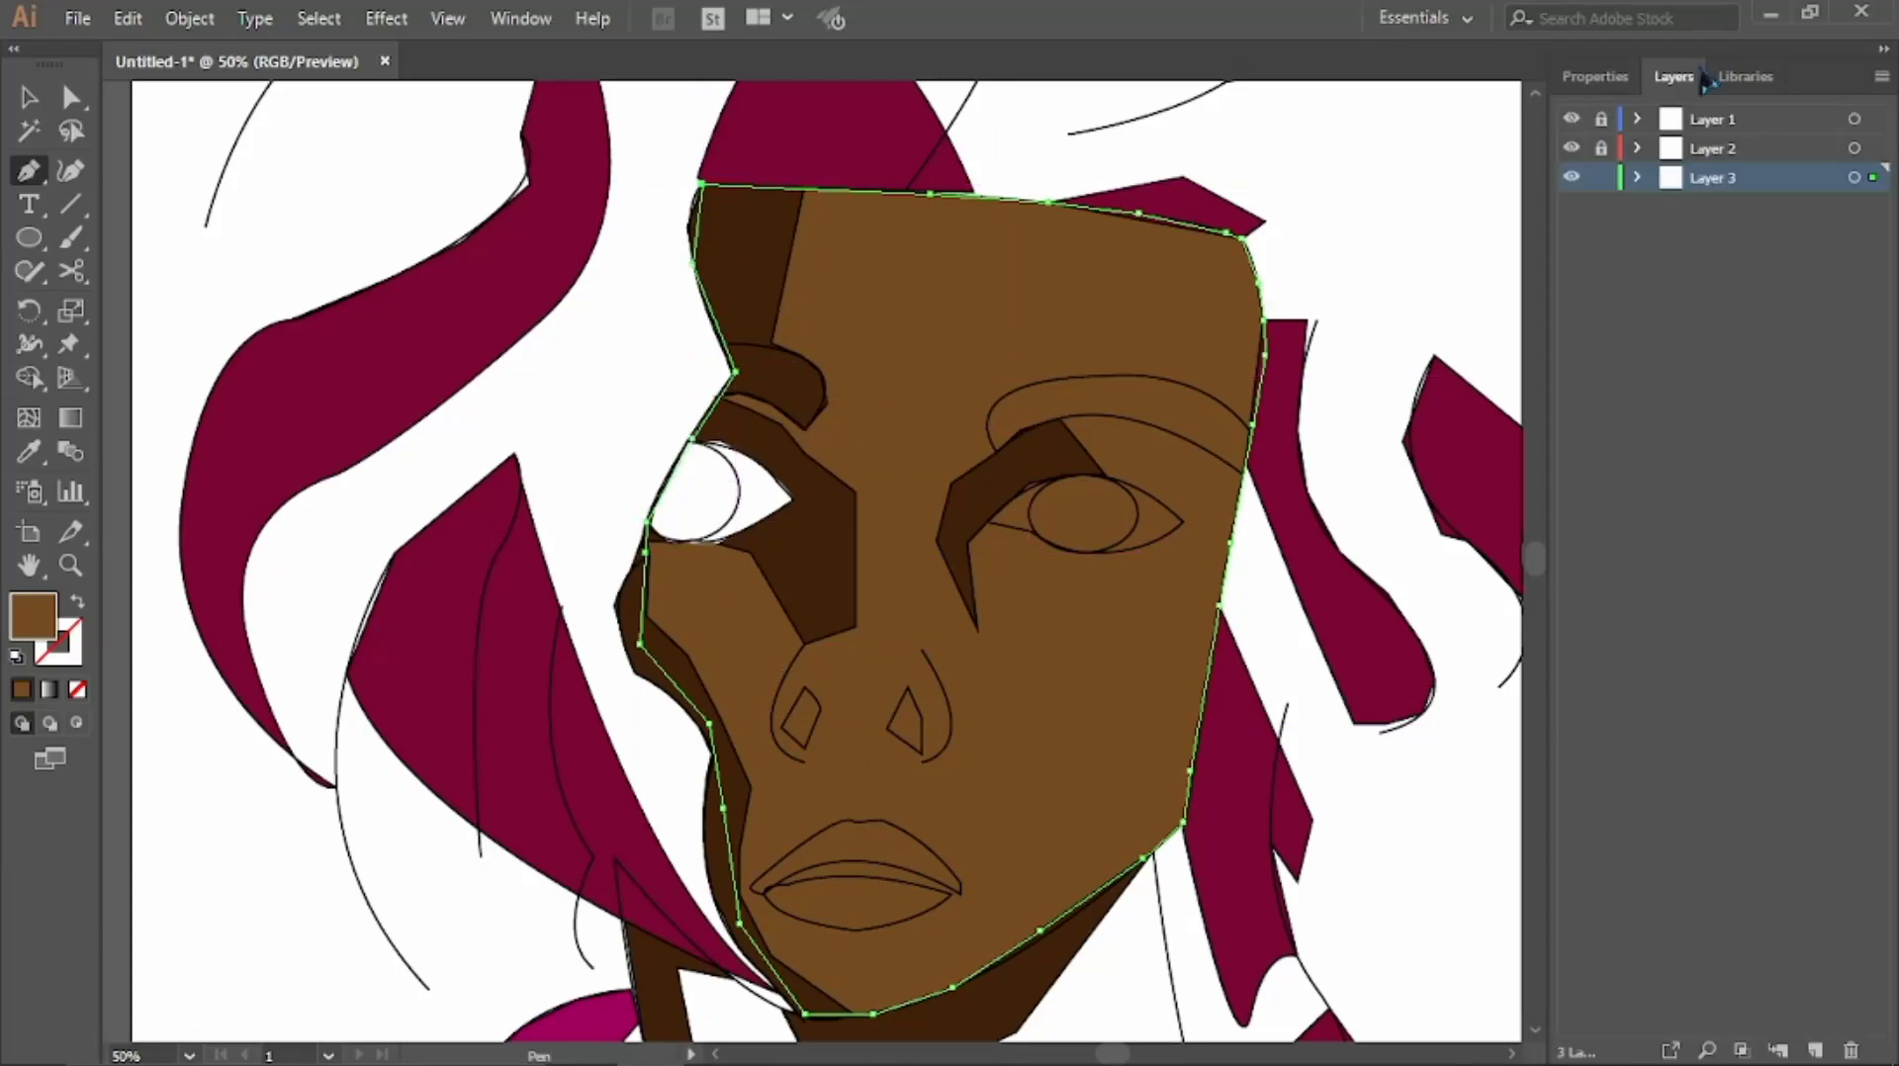
{"action": "left_click_drag", "start_coordinate": [1741, 238], "coordinate": [1742, 196]}
Draw white teeth between the lips and start a green iris in the right eye
{"action": "left_click", "coordinate": [807, 875]}
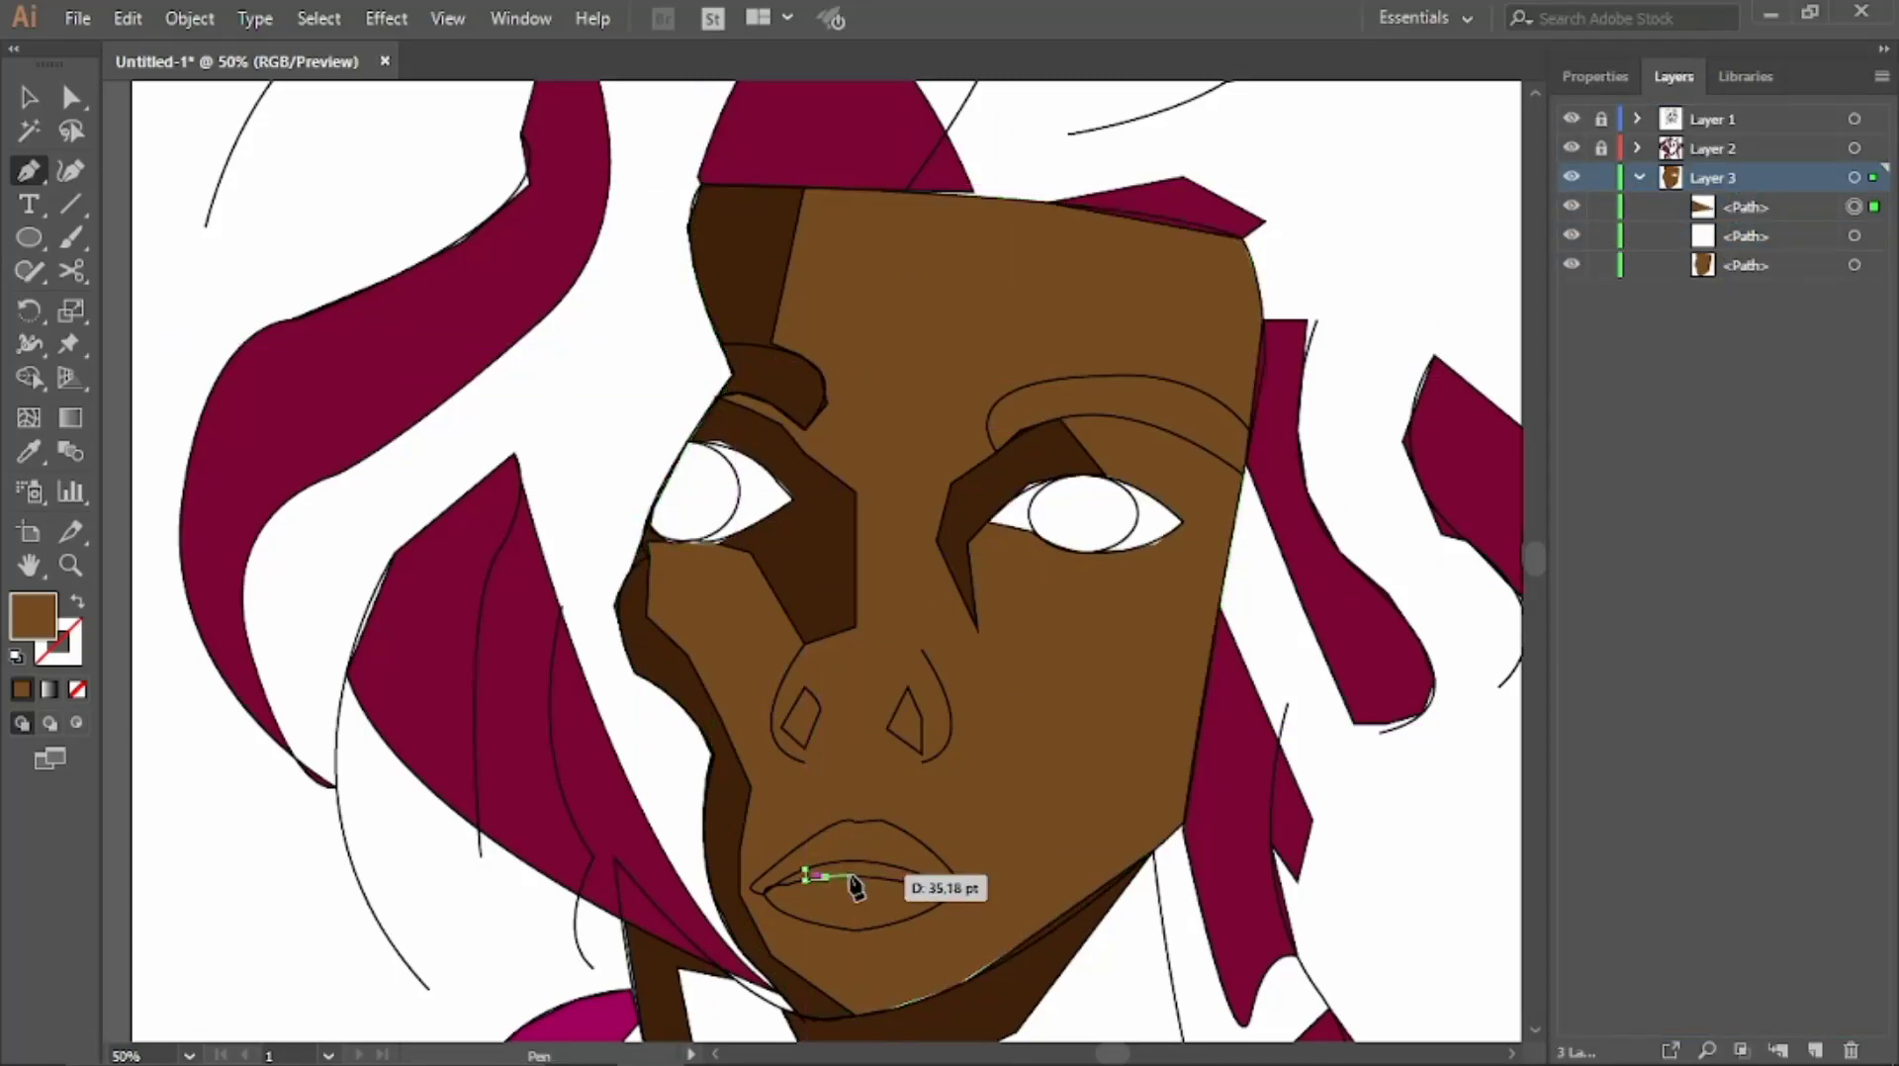
{"action": "left_click", "coordinate": [890, 869]}
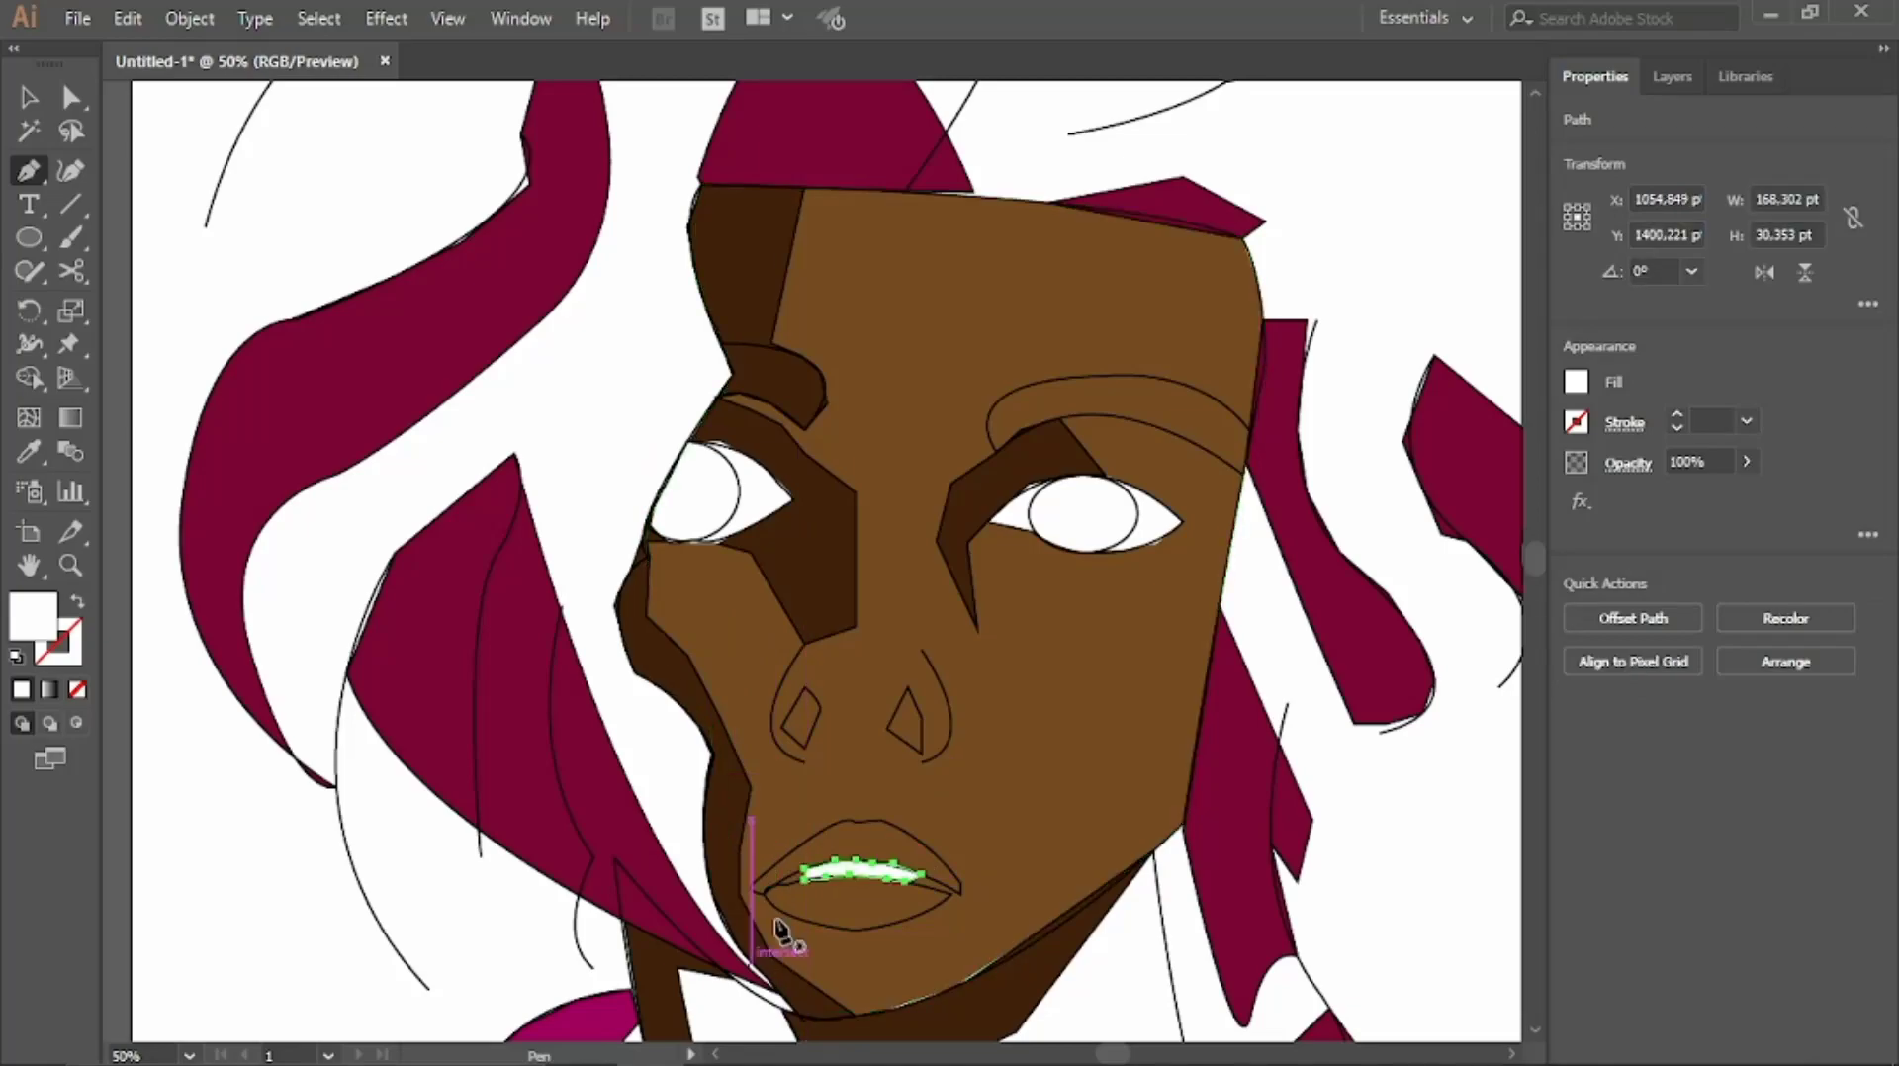
{"action": "left_click", "coordinate": [782, 885]}
{"action": "left_click", "coordinate": [953, 889]}
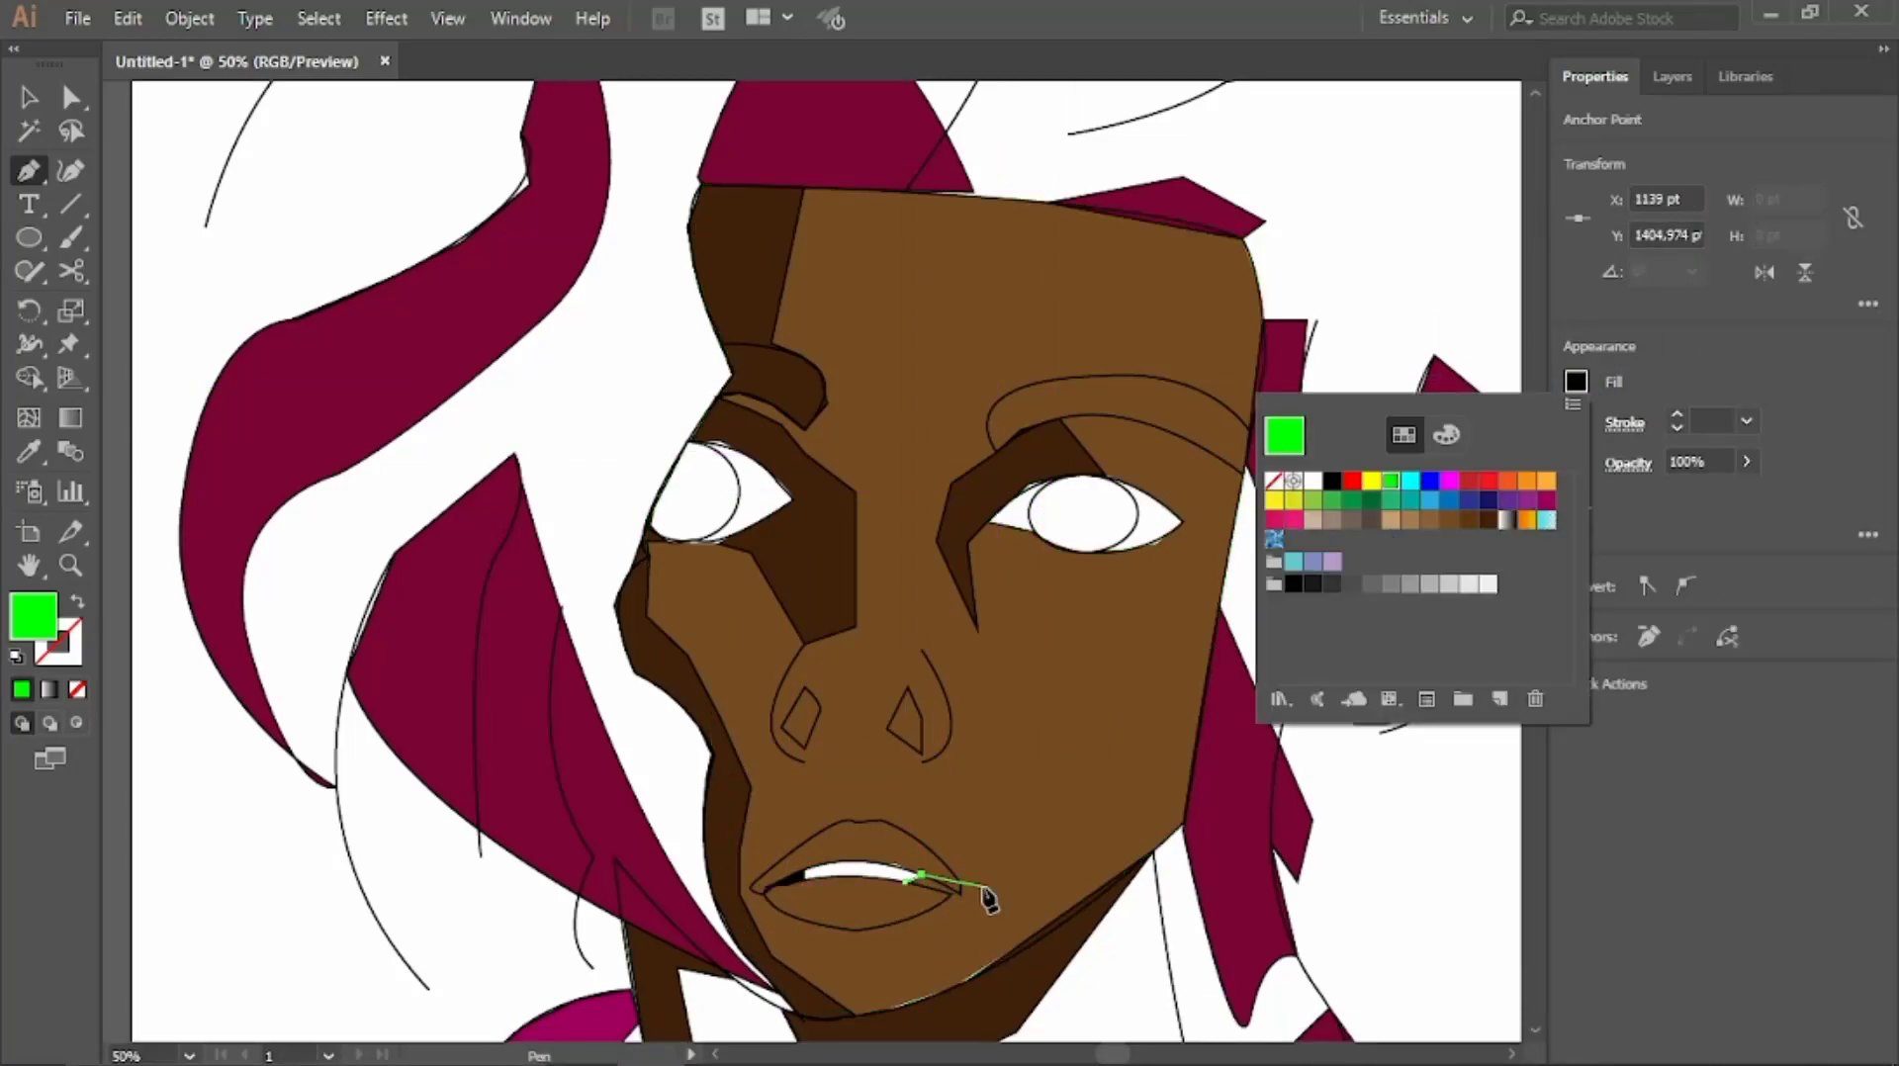
{"action": "left_click", "coordinate": [1068, 477]}
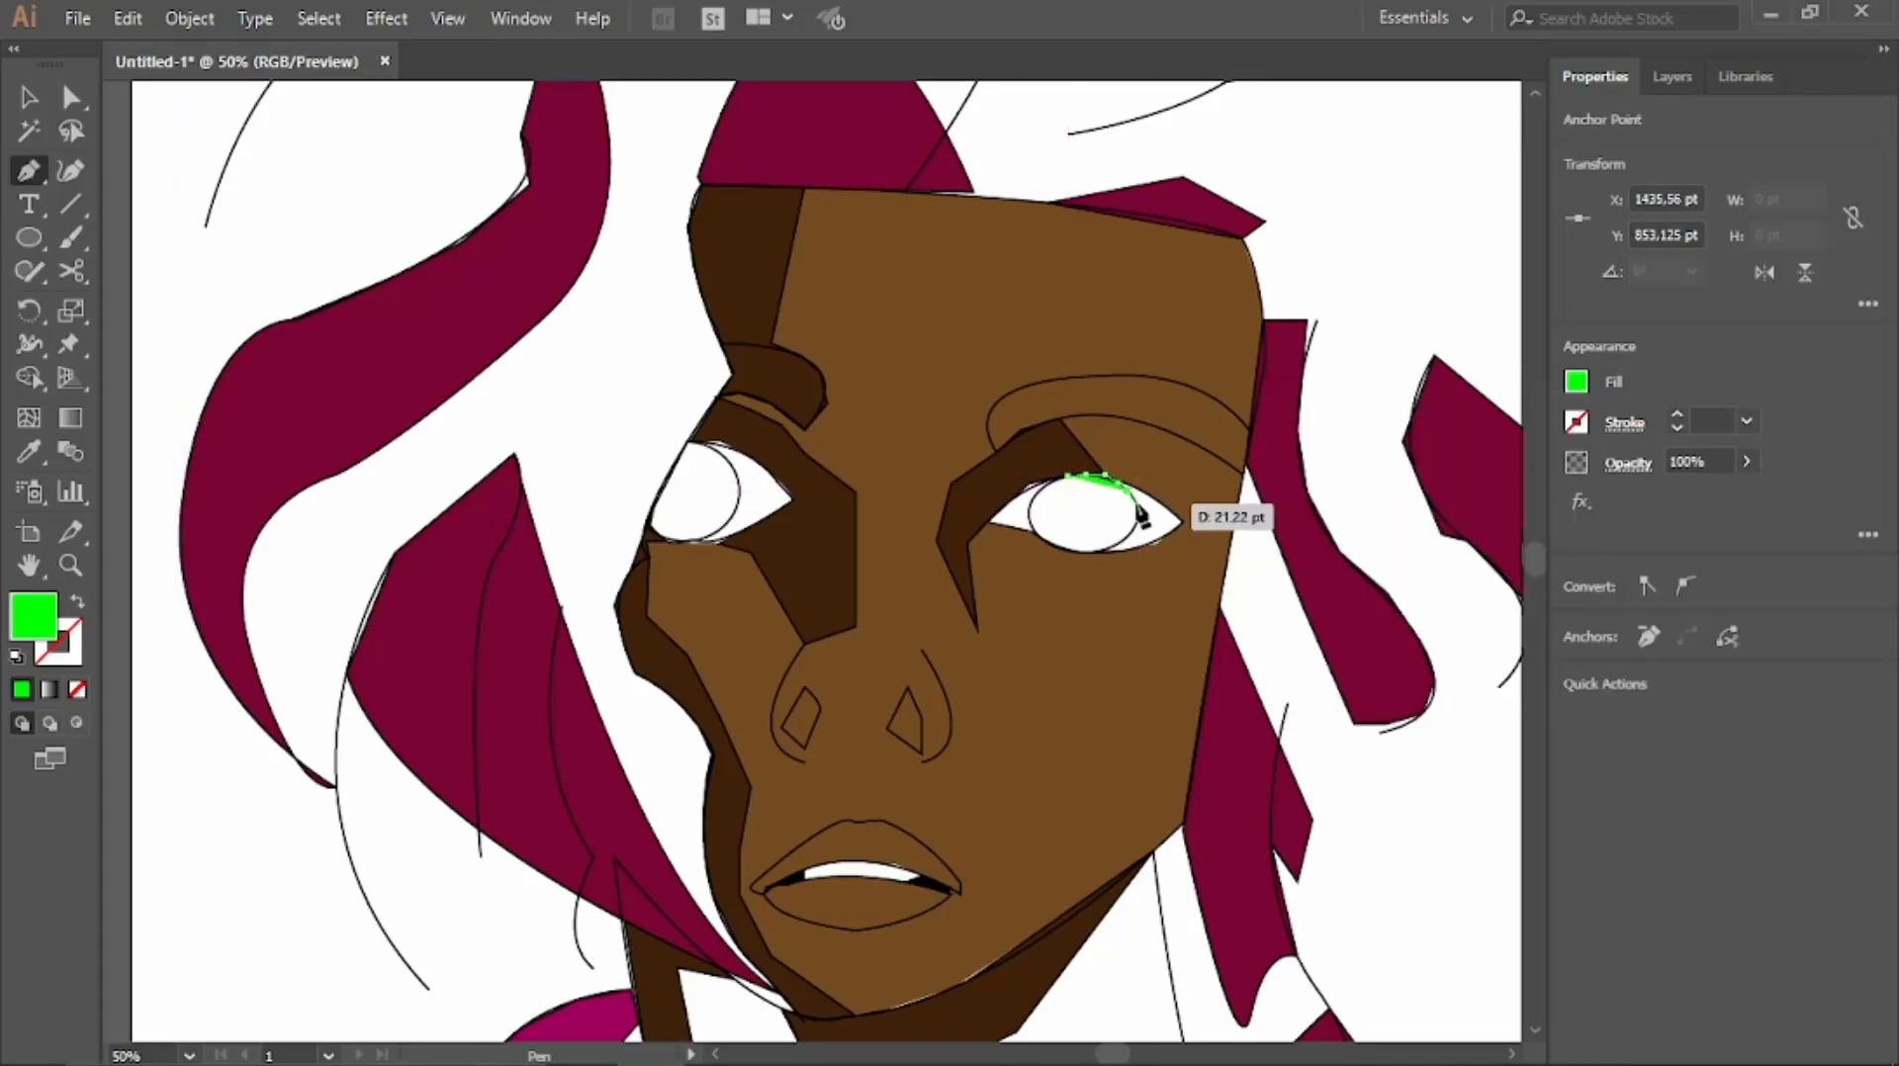
{"action": "left_click", "coordinate": [1034, 509]}
Finish the green iris and move it into the left eye
{"action": "left_click", "coordinate": [706, 443]}
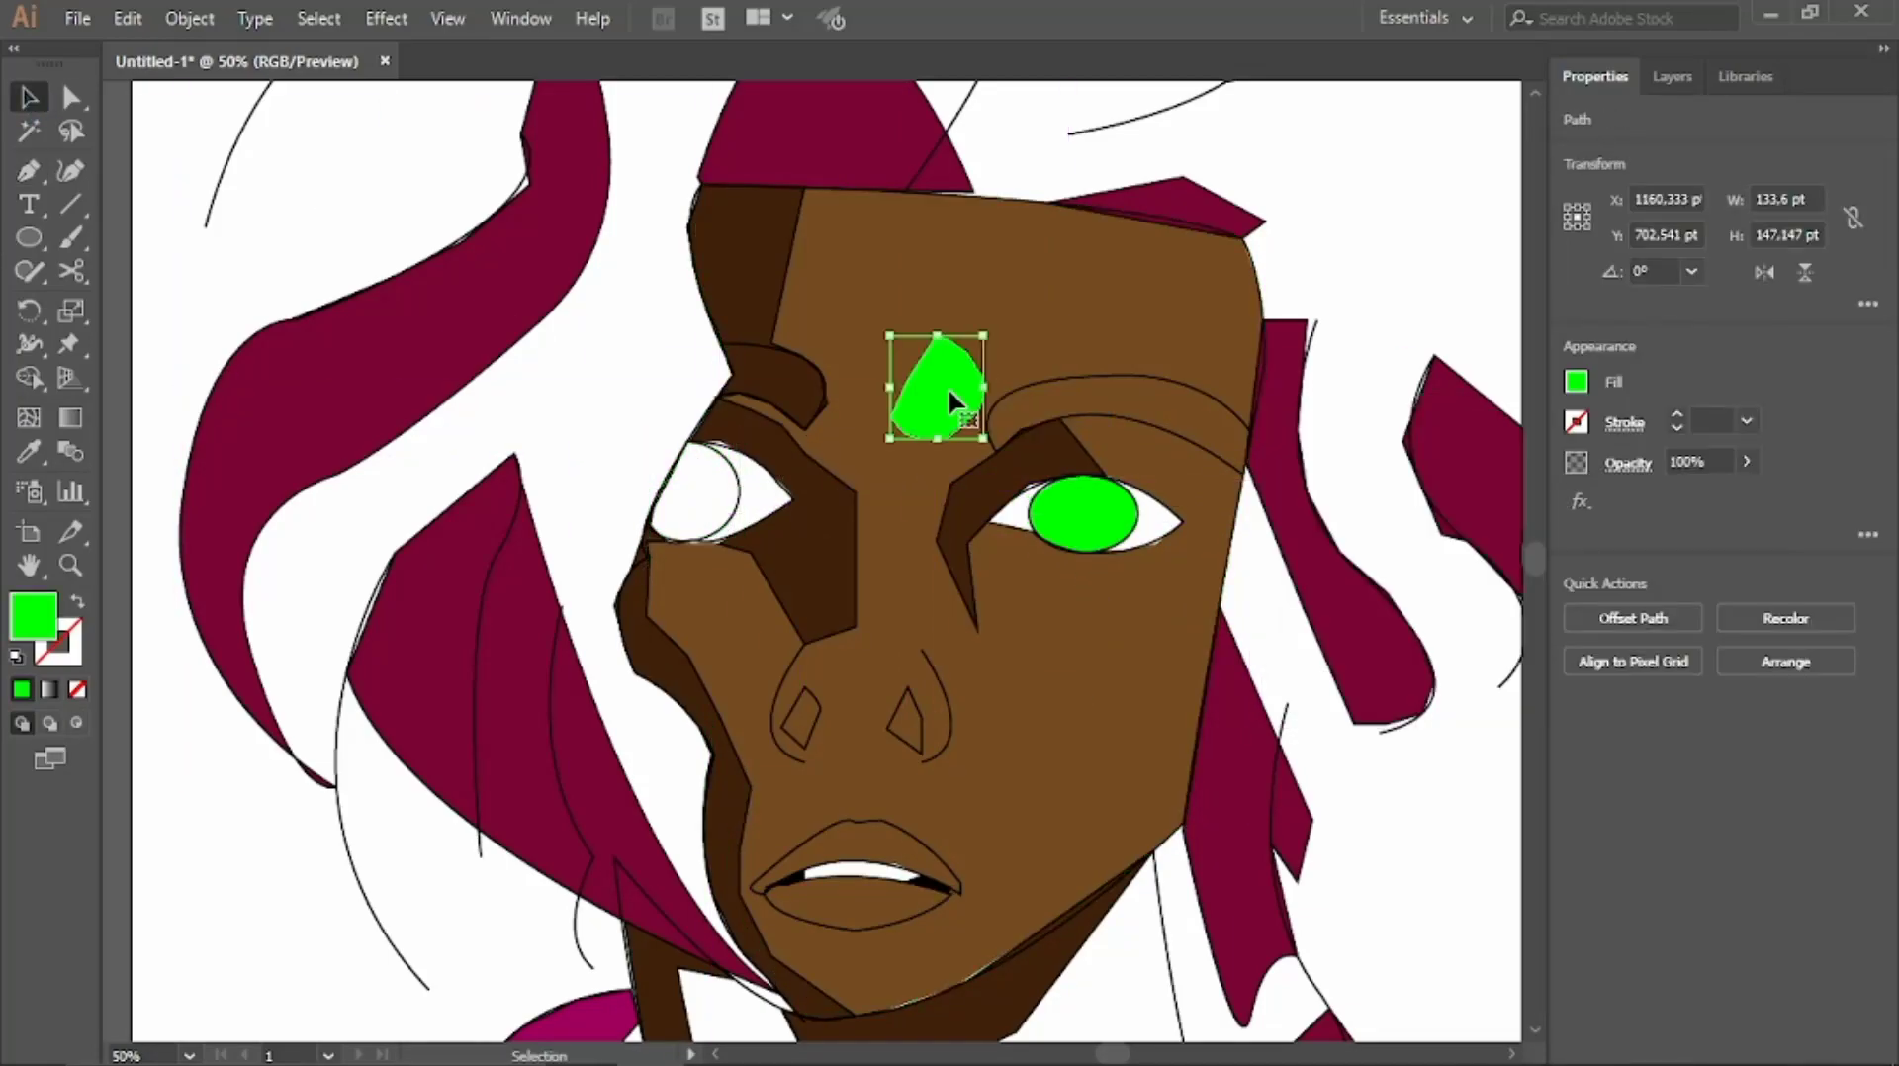
{"action": "left_click_drag", "start_coordinate": [1627, 184], "coordinate": [1672, 148]}
{"action": "left_click", "coordinate": [1601, 148]}
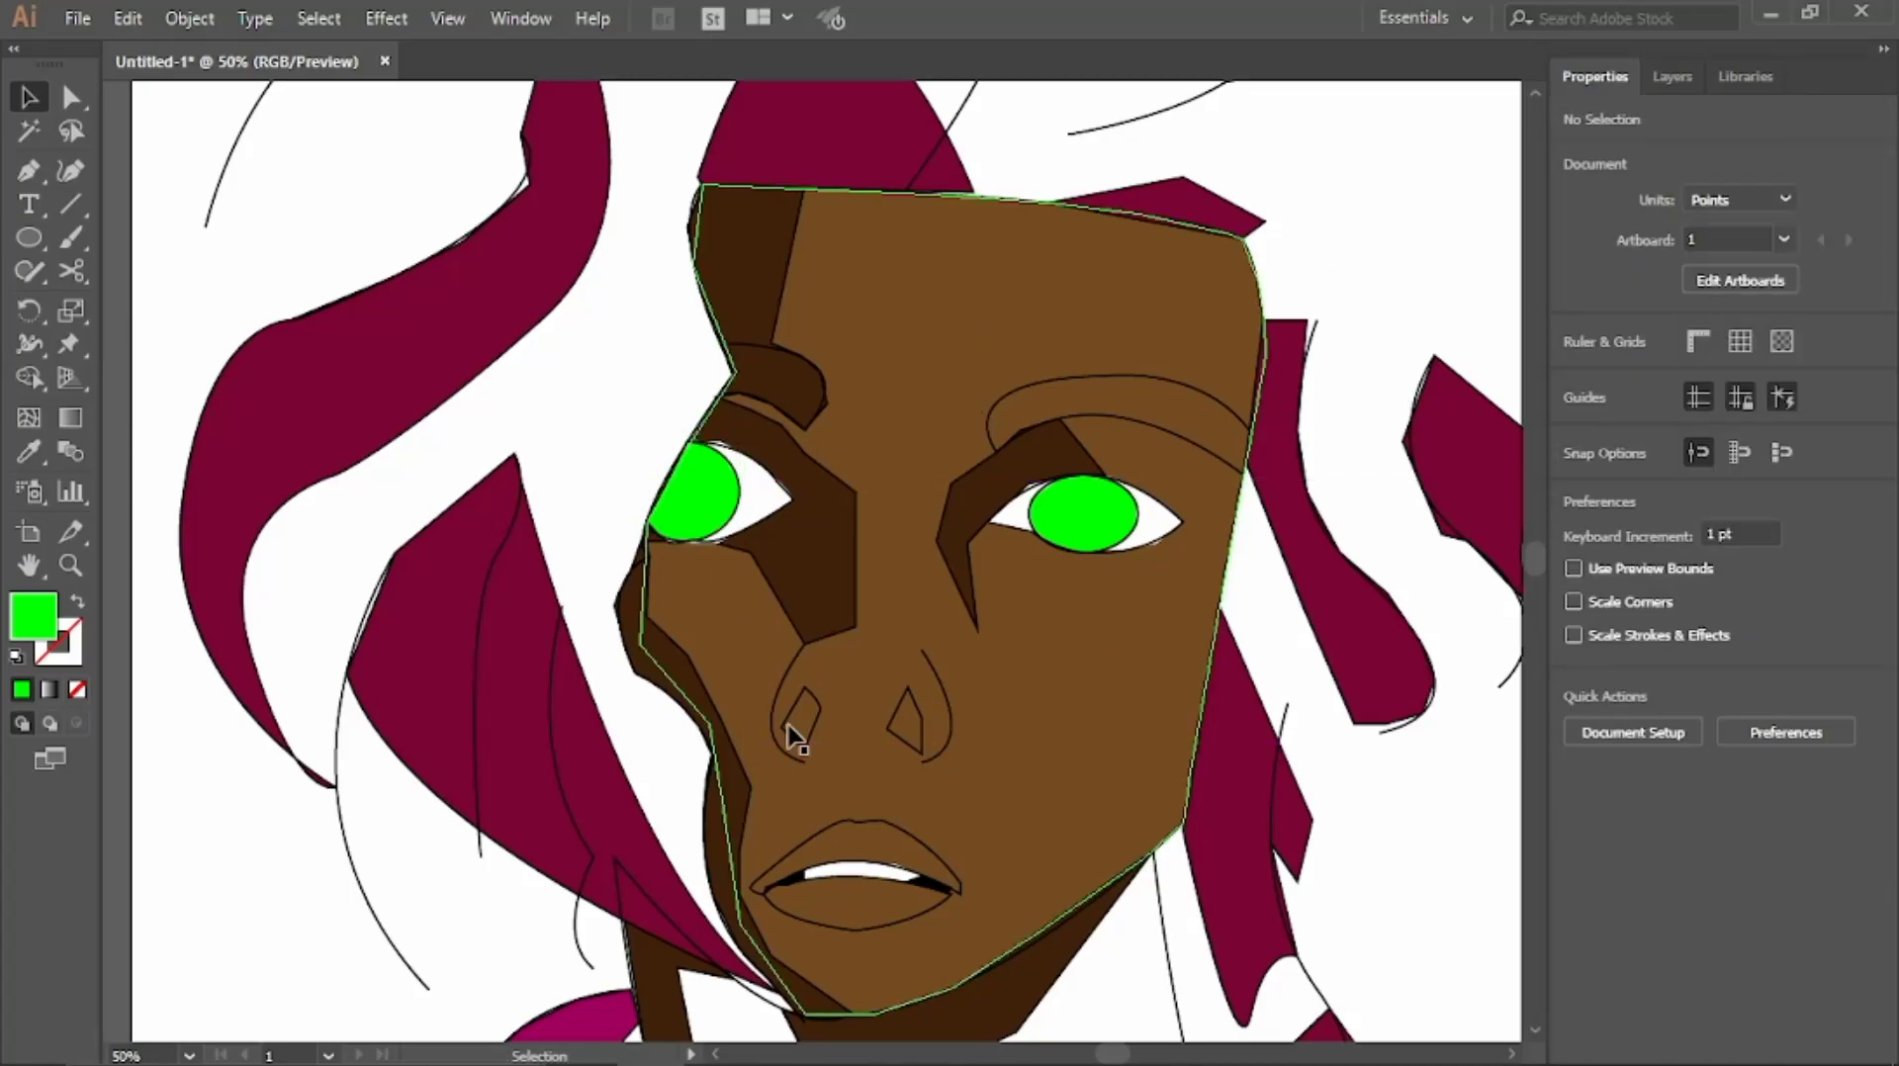
Pen-trace both nostrils as black-filled shapes
{"action": "key", "text": "p"}
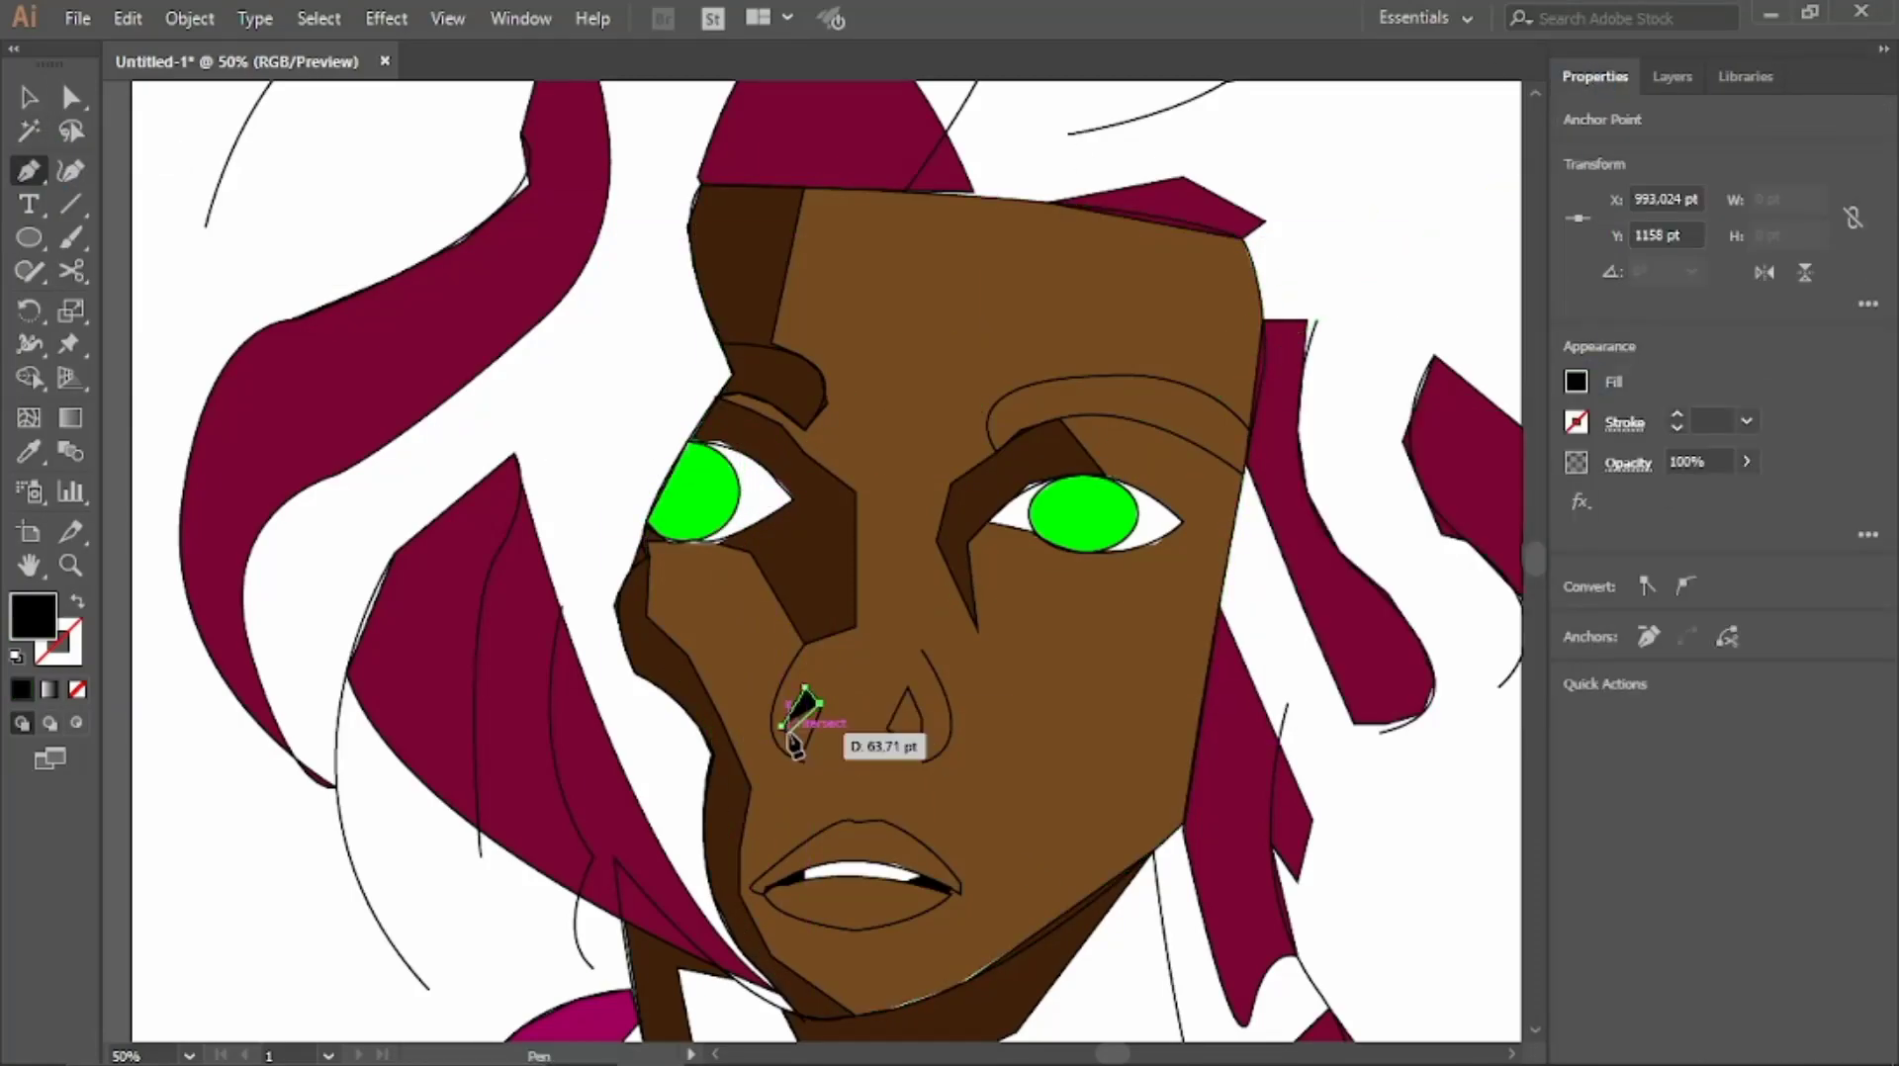
{"action": "left_click", "coordinate": [797, 727]}
{"action": "left_click", "coordinate": [909, 686]}
{"action": "left_click", "coordinate": [890, 724]}
{"action": "left_click", "coordinate": [920, 758]}
Trace a pink eyebrow arching over the eye
{"action": "left_click", "coordinate": [909, 686]}
{"action": "left_click", "coordinate": [993, 440]}
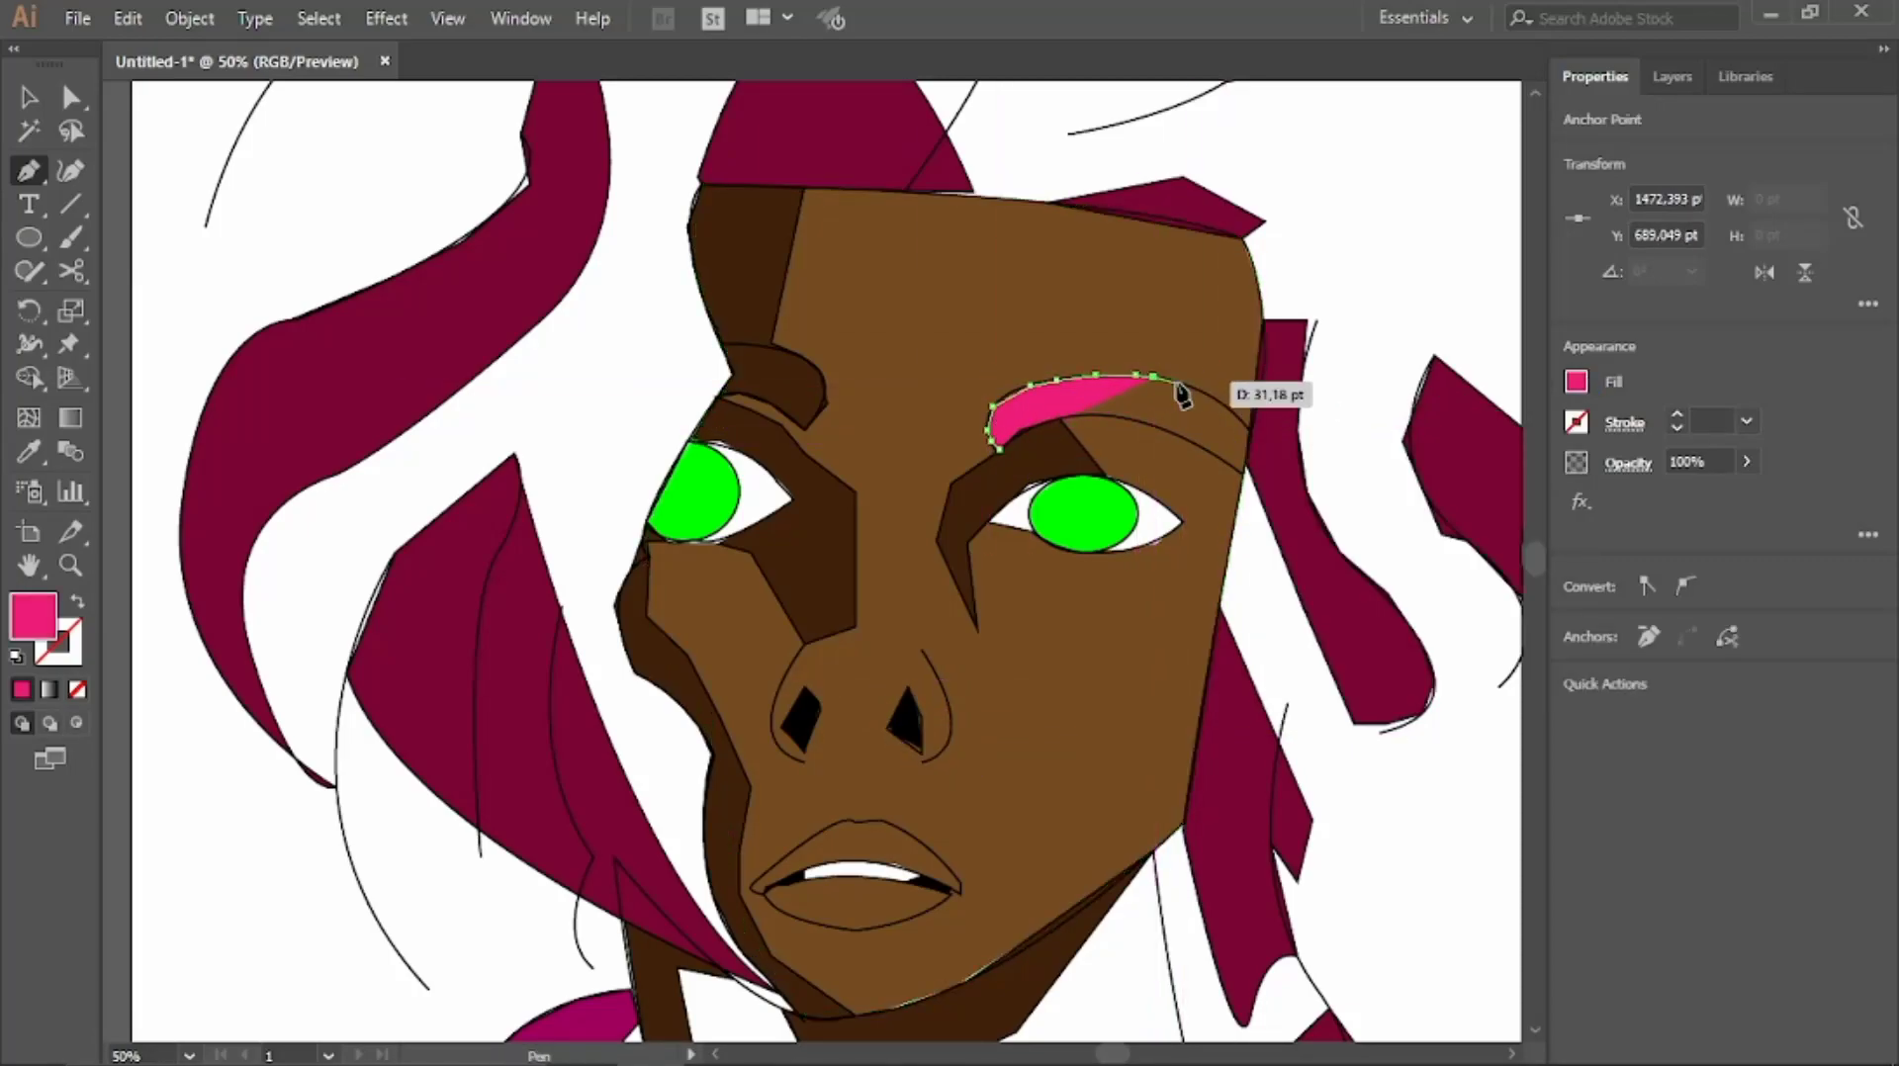
{"action": "left_click", "coordinate": [1228, 407]}
{"action": "left_click", "coordinate": [1253, 424]}
{"action": "left_click", "coordinate": [1243, 467]}
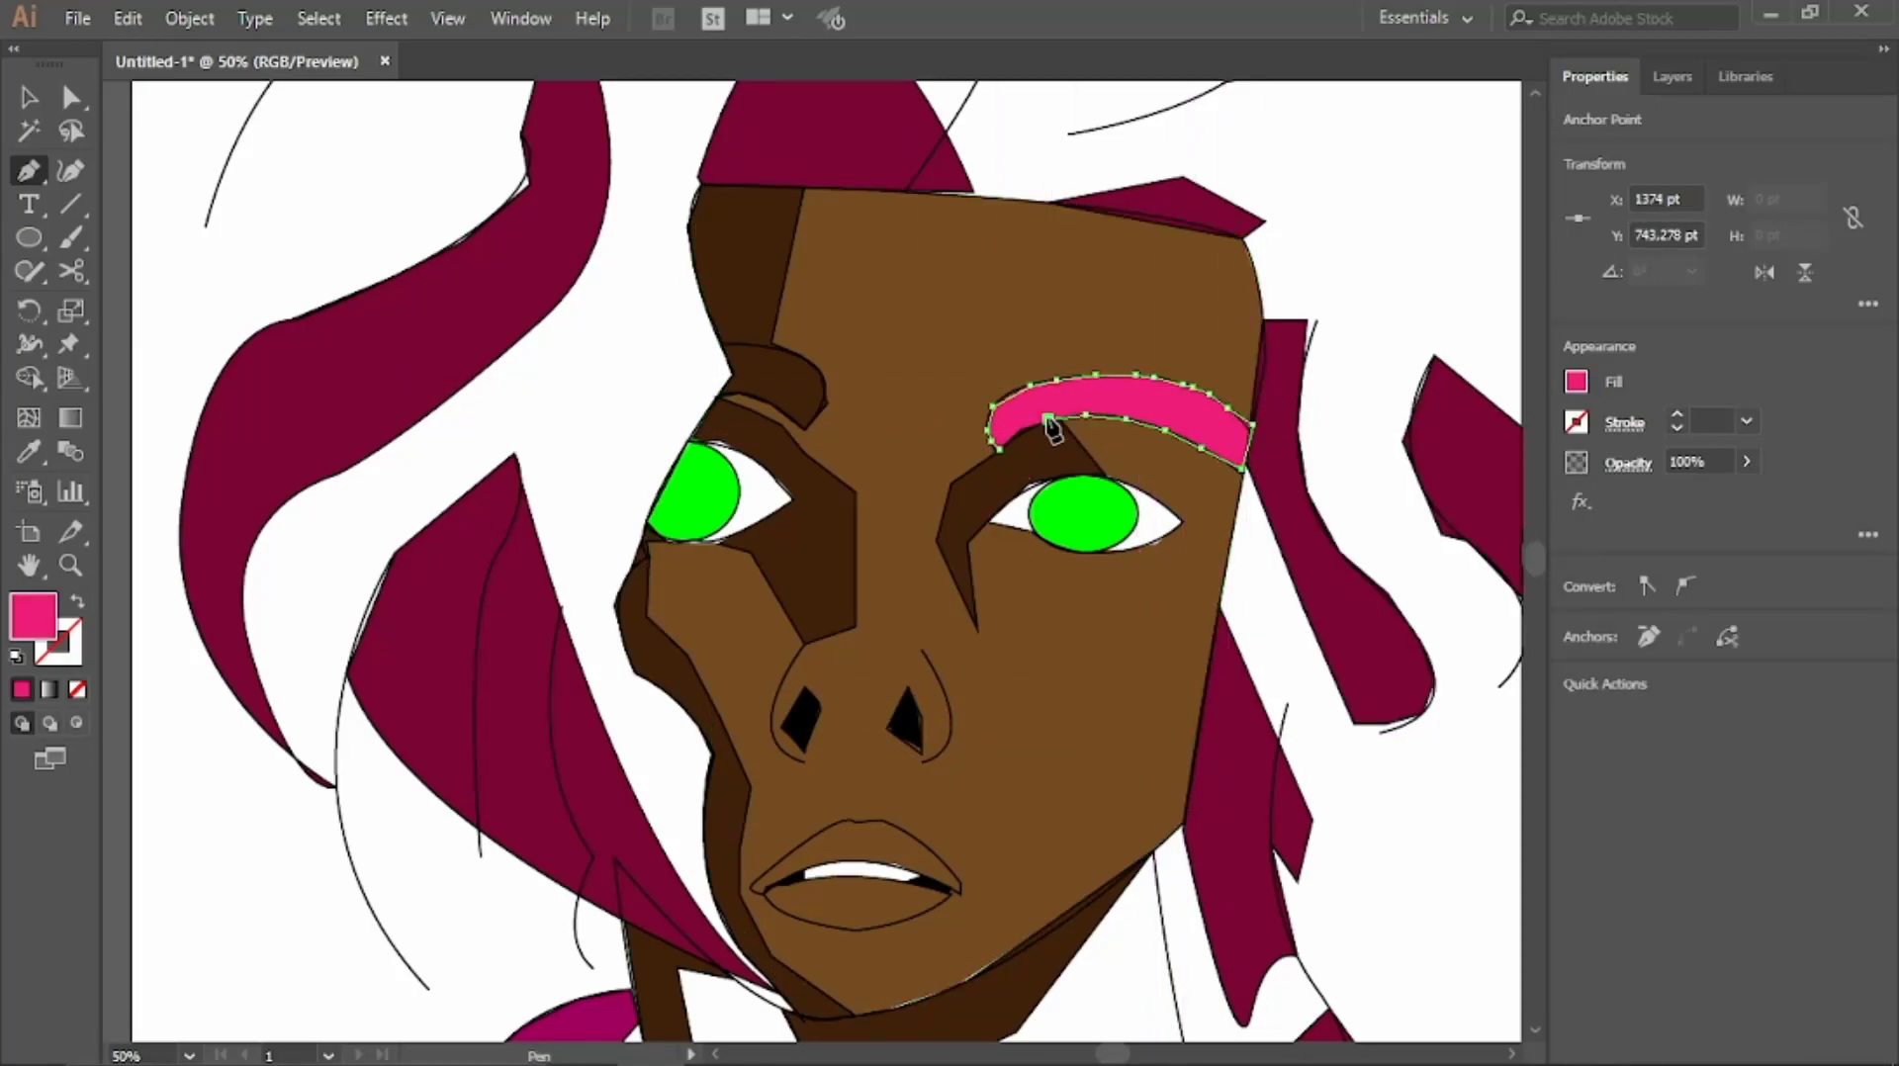
Select Layer 3 in the Layers panel
{"action": "left_click", "coordinate": [1674, 77]}
{"action": "left_click", "coordinate": [1637, 147]}
{"action": "left_click", "coordinate": [1711, 178]}
Trace the large pink hair shape across the top of the head
{"action": "key", "text": "ctrl+minus"}
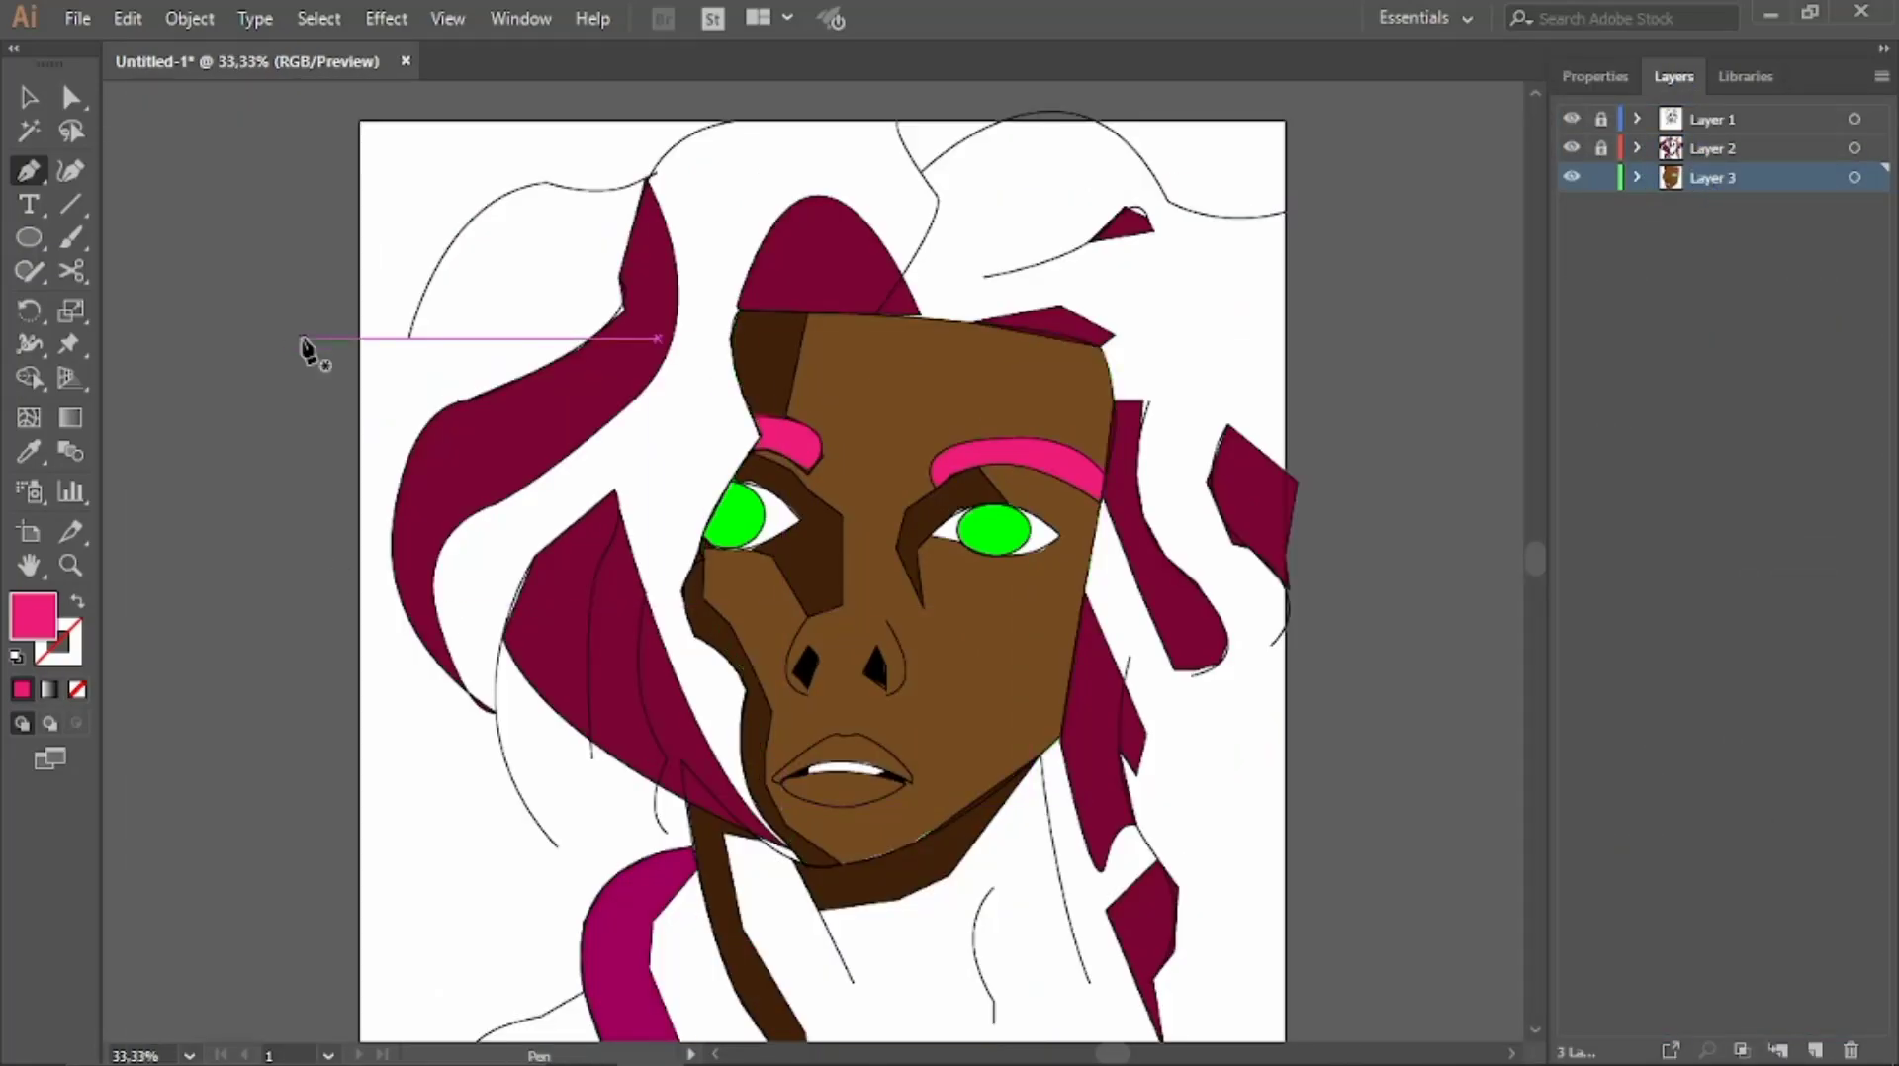
{"action": "left_click", "coordinate": [408, 343]}
{"action": "key", "text": "ctrl+plus"}
{"action": "left_click", "coordinate": [361, 388]}
{"action": "left_click", "coordinate": [436, 336]}
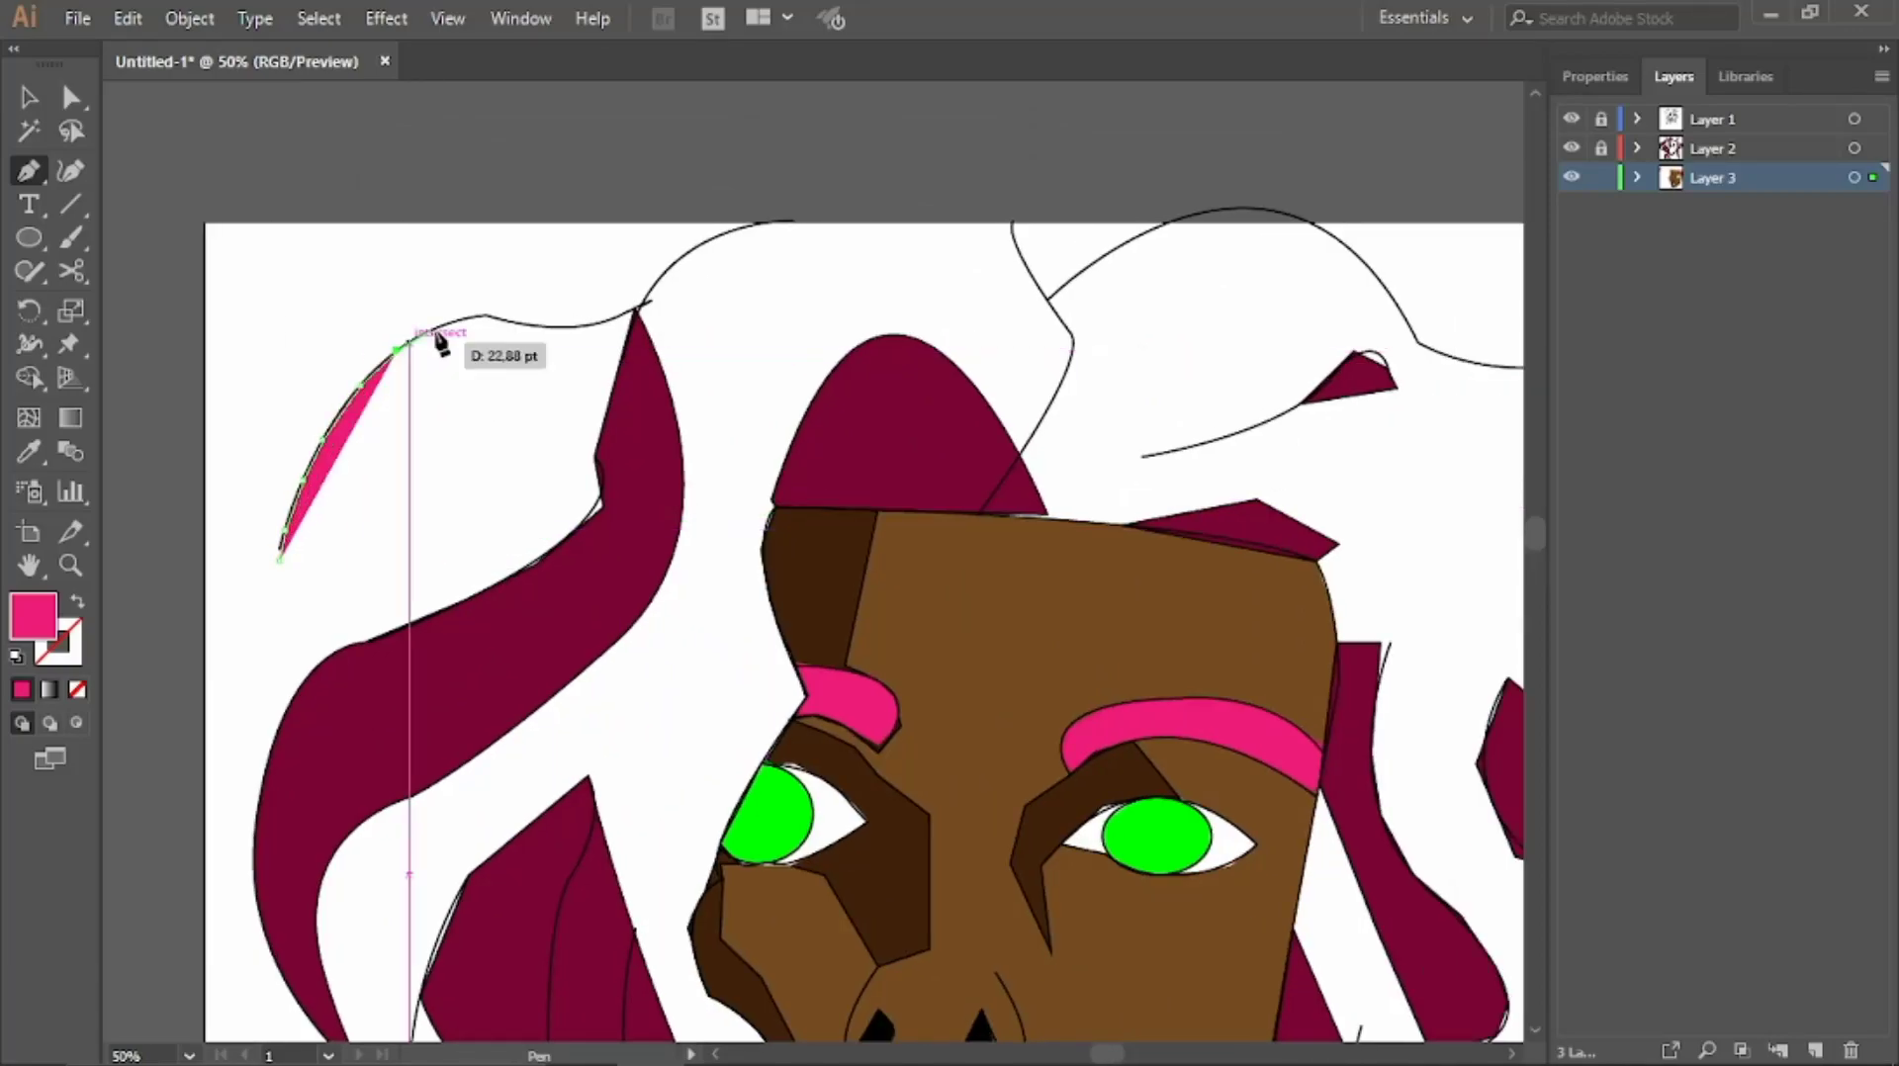
{"action": "left_click", "coordinate": [554, 327]}
{"action": "left_click", "coordinate": [636, 315]}
{"action": "left_click", "coordinate": [725, 232]}
{"action": "left_click", "coordinate": [1011, 221]}
{"action": "left_click", "coordinate": [1049, 297]}
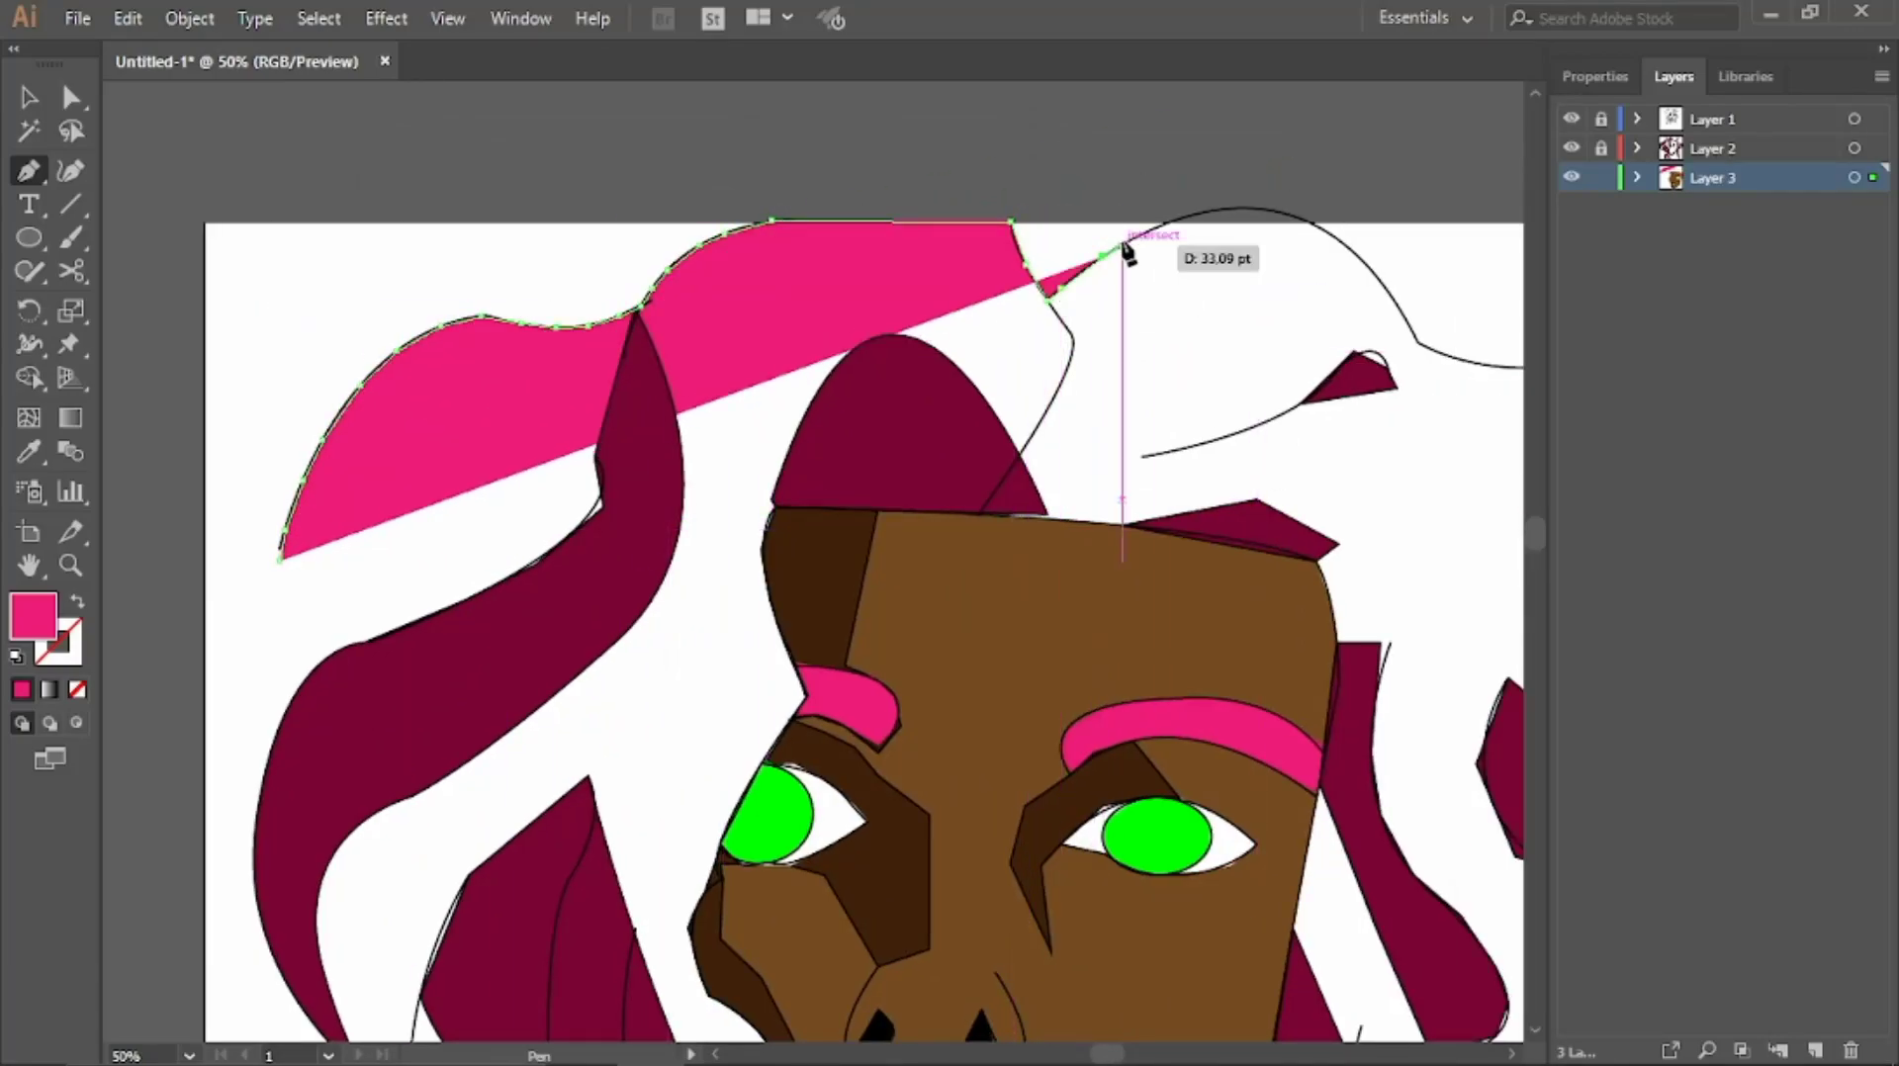
{"action": "left_click", "coordinate": [1170, 220]}
{"action": "left_click", "coordinate": [1387, 287]}
{"action": "left_click", "coordinate": [1455, 351]}
Continue the pink hair shape down the right side and close it
{"action": "left_click", "coordinate": [1398, 366]}
{"action": "left_click", "coordinate": [1441, 368]}
{"action": "left_click", "coordinate": [1498, 361]}
{"action": "left_click", "coordinate": [1494, 727]}
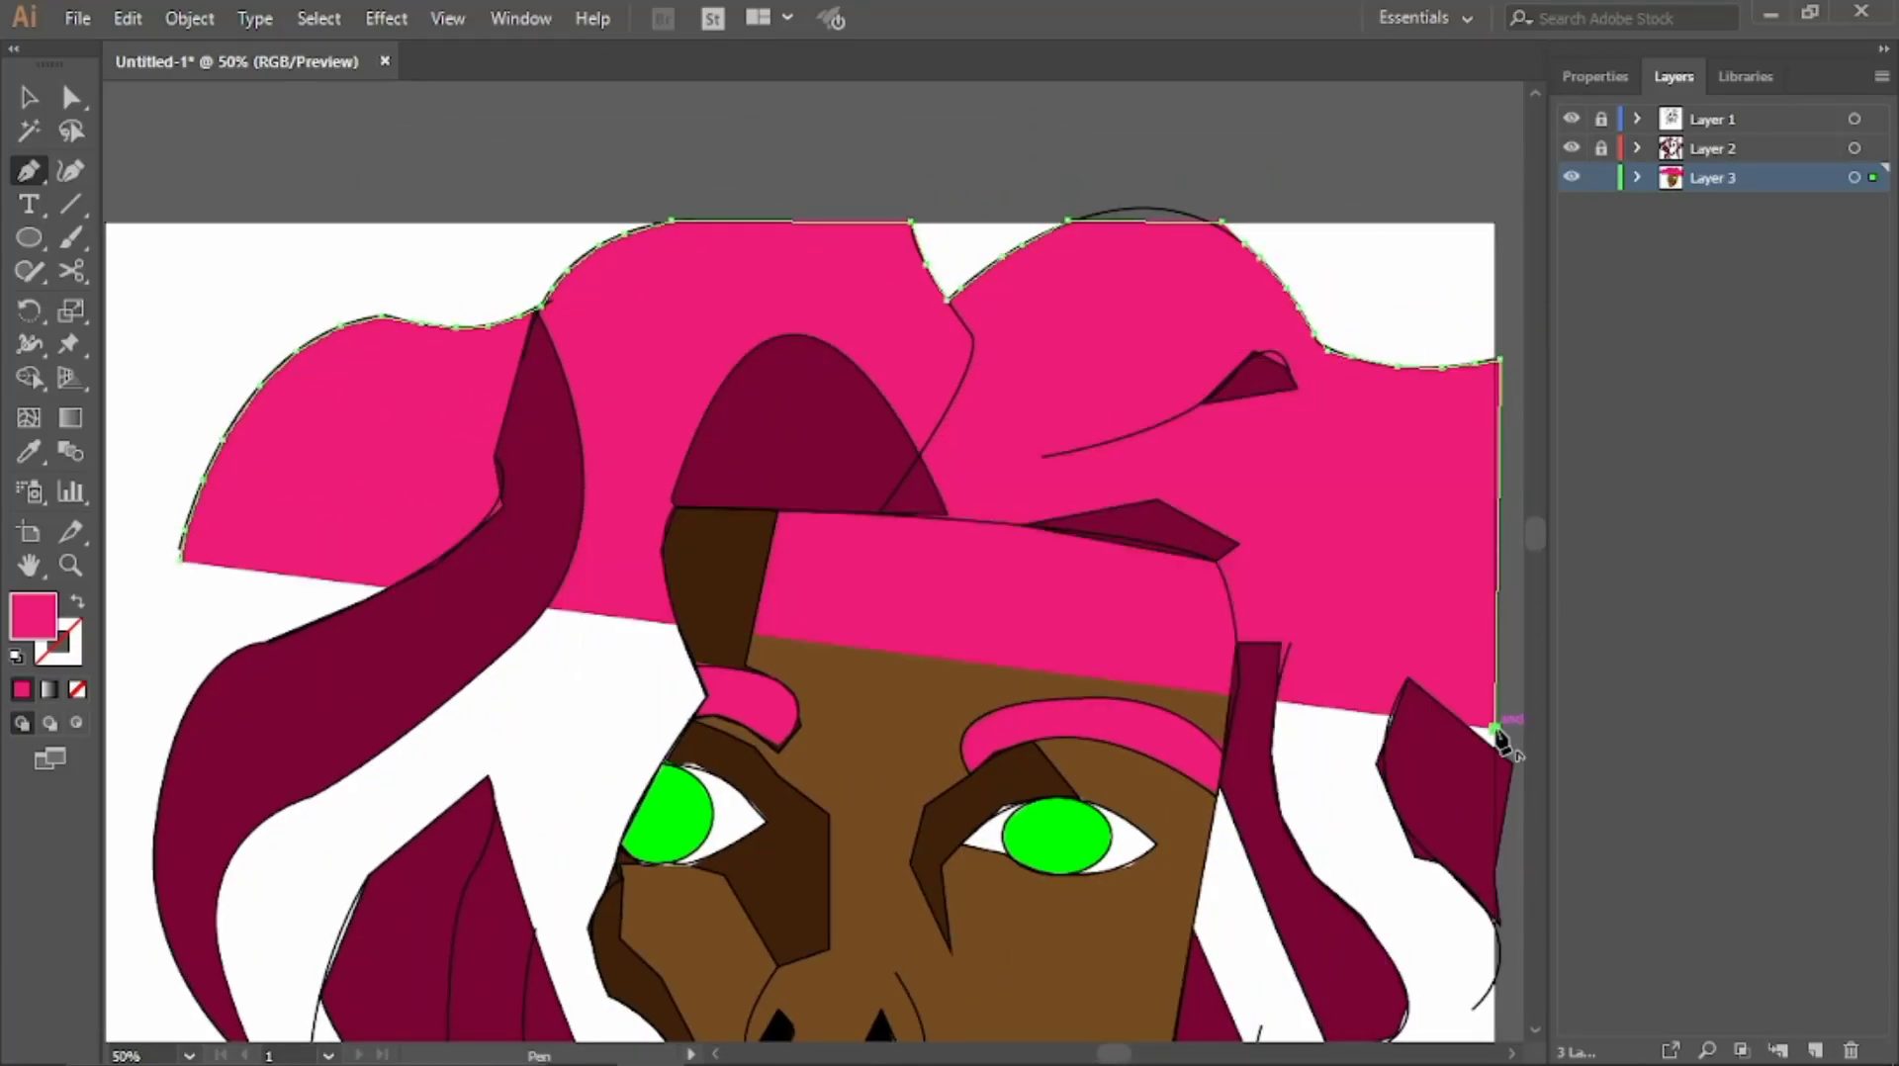
{"action": "left_click", "coordinate": [1639, 177]}
{"action": "left_click_drag", "start_coordinate": [1771, 471], "coordinate": [1771, 479]}
{"action": "scroll", "coordinate": [1489, 980], "scroll_direction": "down", "scroll_amount": 8}
{"action": "left_click", "coordinate": [1494, 881]}
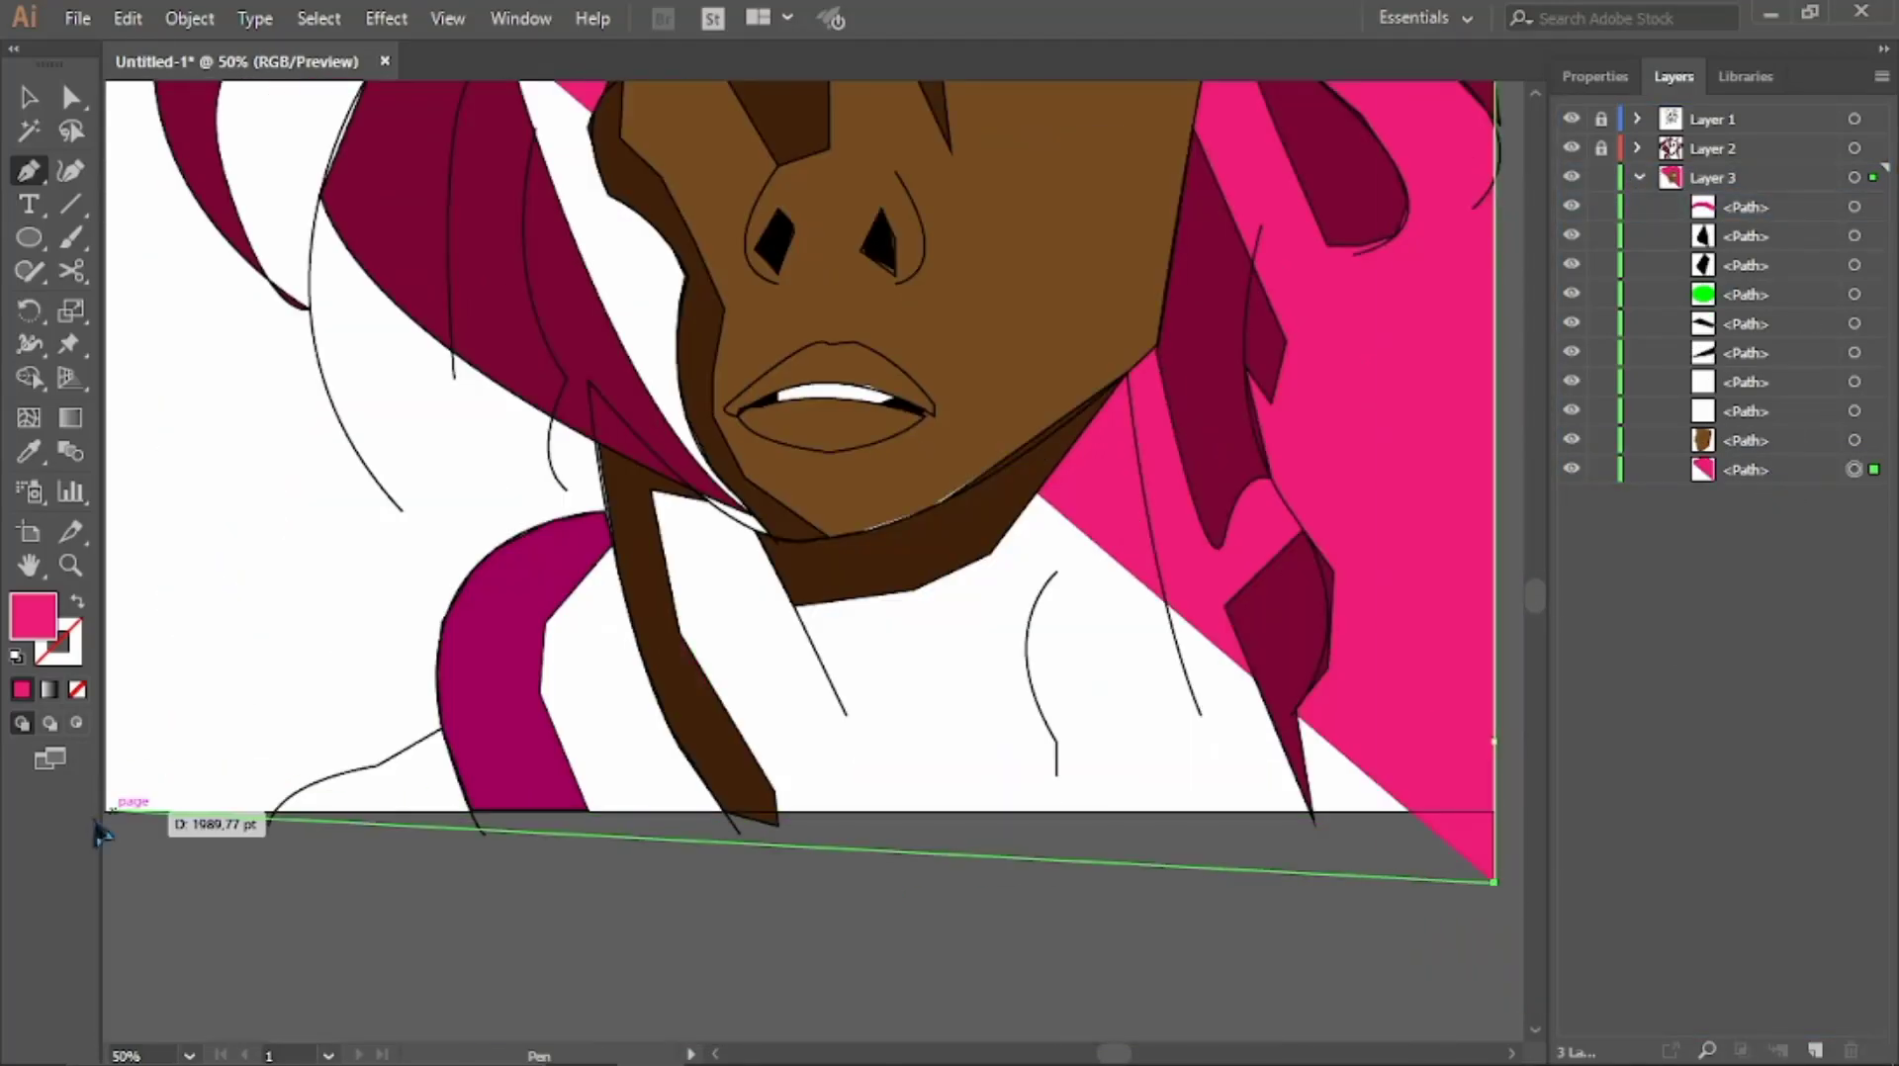
{"action": "left_click", "coordinate": [1231, 813]}
{"action": "left_click", "coordinate": [1197, 697]}
{"action": "left_click", "coordinate": [1132, 420]}
{"action": "scroll", "coordinate": [1135, 389], "scroll_direction": "up", "scroll_amount": 3}
Outline the neck under the jaw with a brown fill
{"action": "left_click", "coordinate": [758, 955]}
{"action": "left_click", "coordinate": [624, 614]}
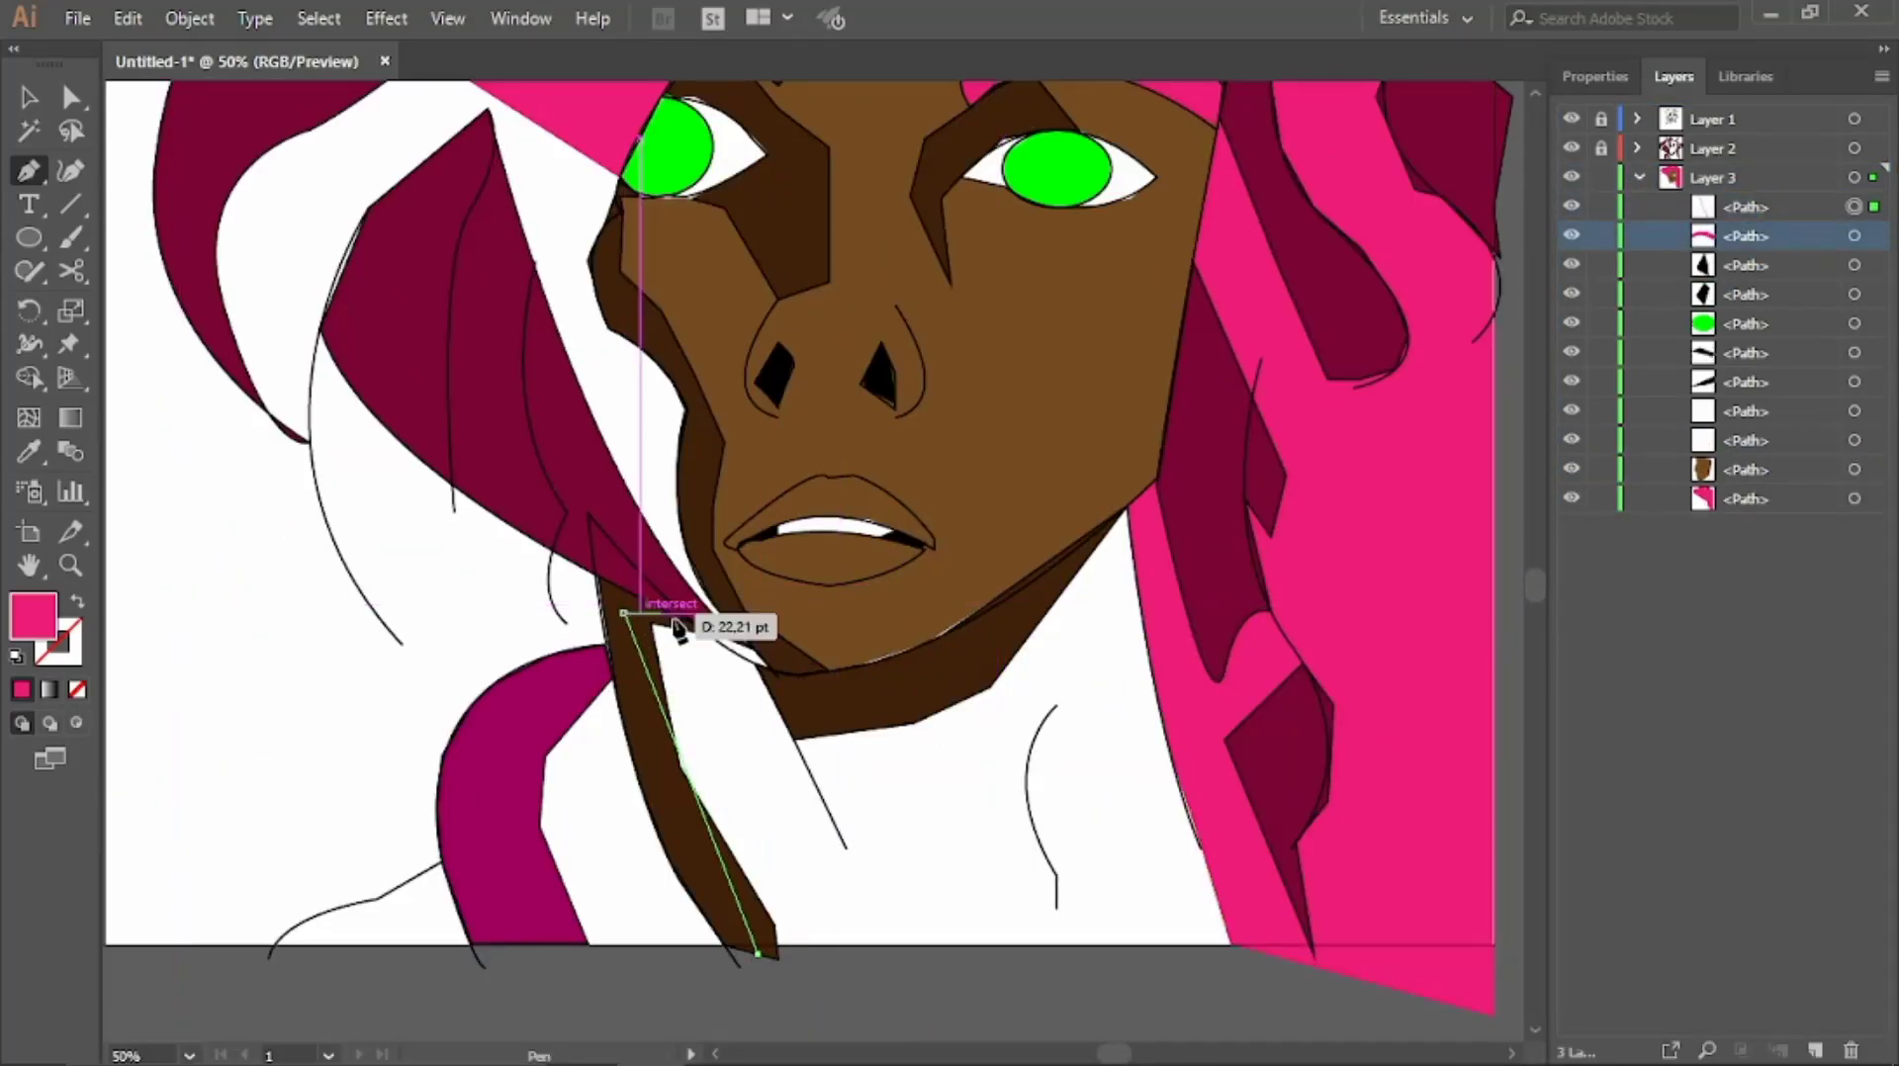
{"action": "left_click", "coordinate": [694, 624]}
{"action": "left_click", "coordinate": [1576, 381]}
{"action": "left_click", "coordinate": [1449, 519]}
{"action": "left_click", "coordinate": [776, 668]}
{"action": "left_click", "coordinate": [1126, 516]}
{"action": "left_click", "coordinate": [1202, 846]}
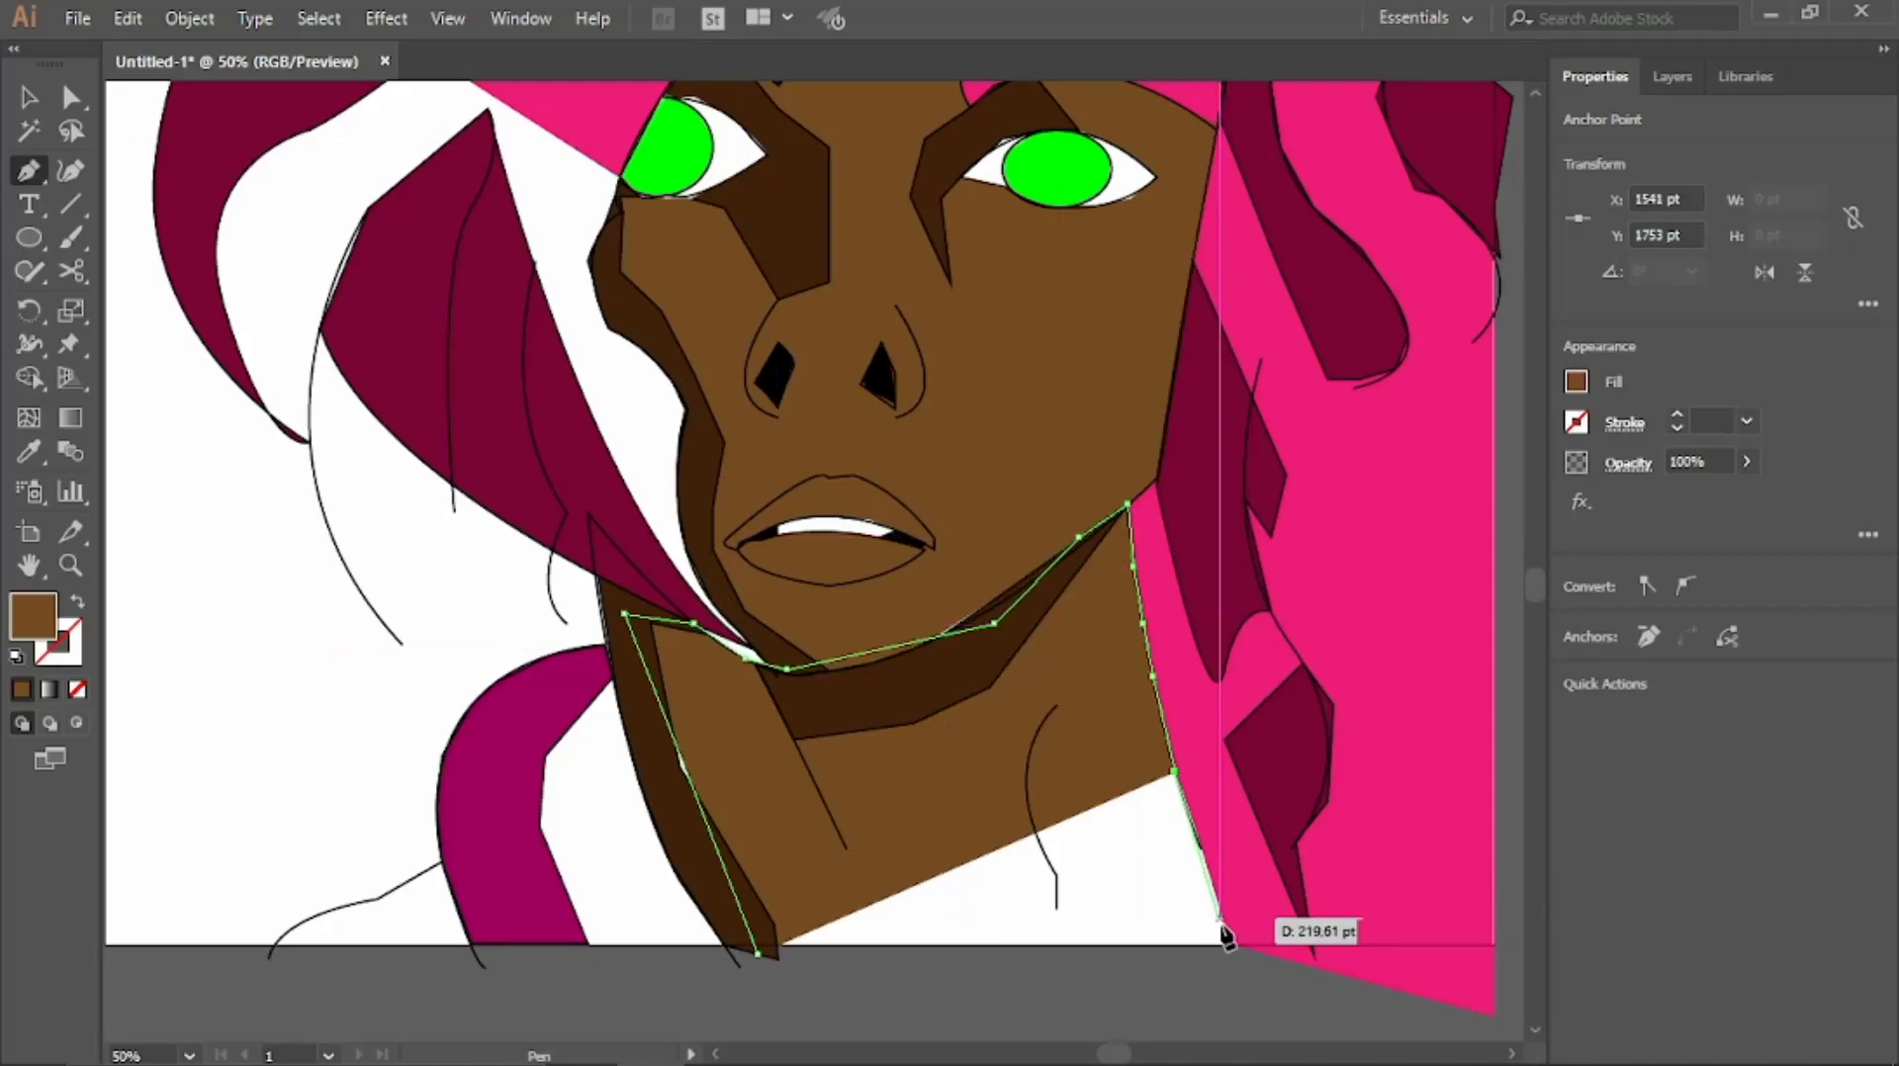
{"action": "left_click", "coordinate": [1230, 945]}
{"action": "left_click", "coordinate": [592, 952]}
Outline a purple piece of the top along the hair strand's edge
{"action": "left_click", "coordinate": [545, 760]}
{"action": "left_click", "coordinate": [612, 682]}
{"action": "left_click", "coordinate": [1576, 381]}
{"action": "left_click", "coordinate": [1425, 450]}
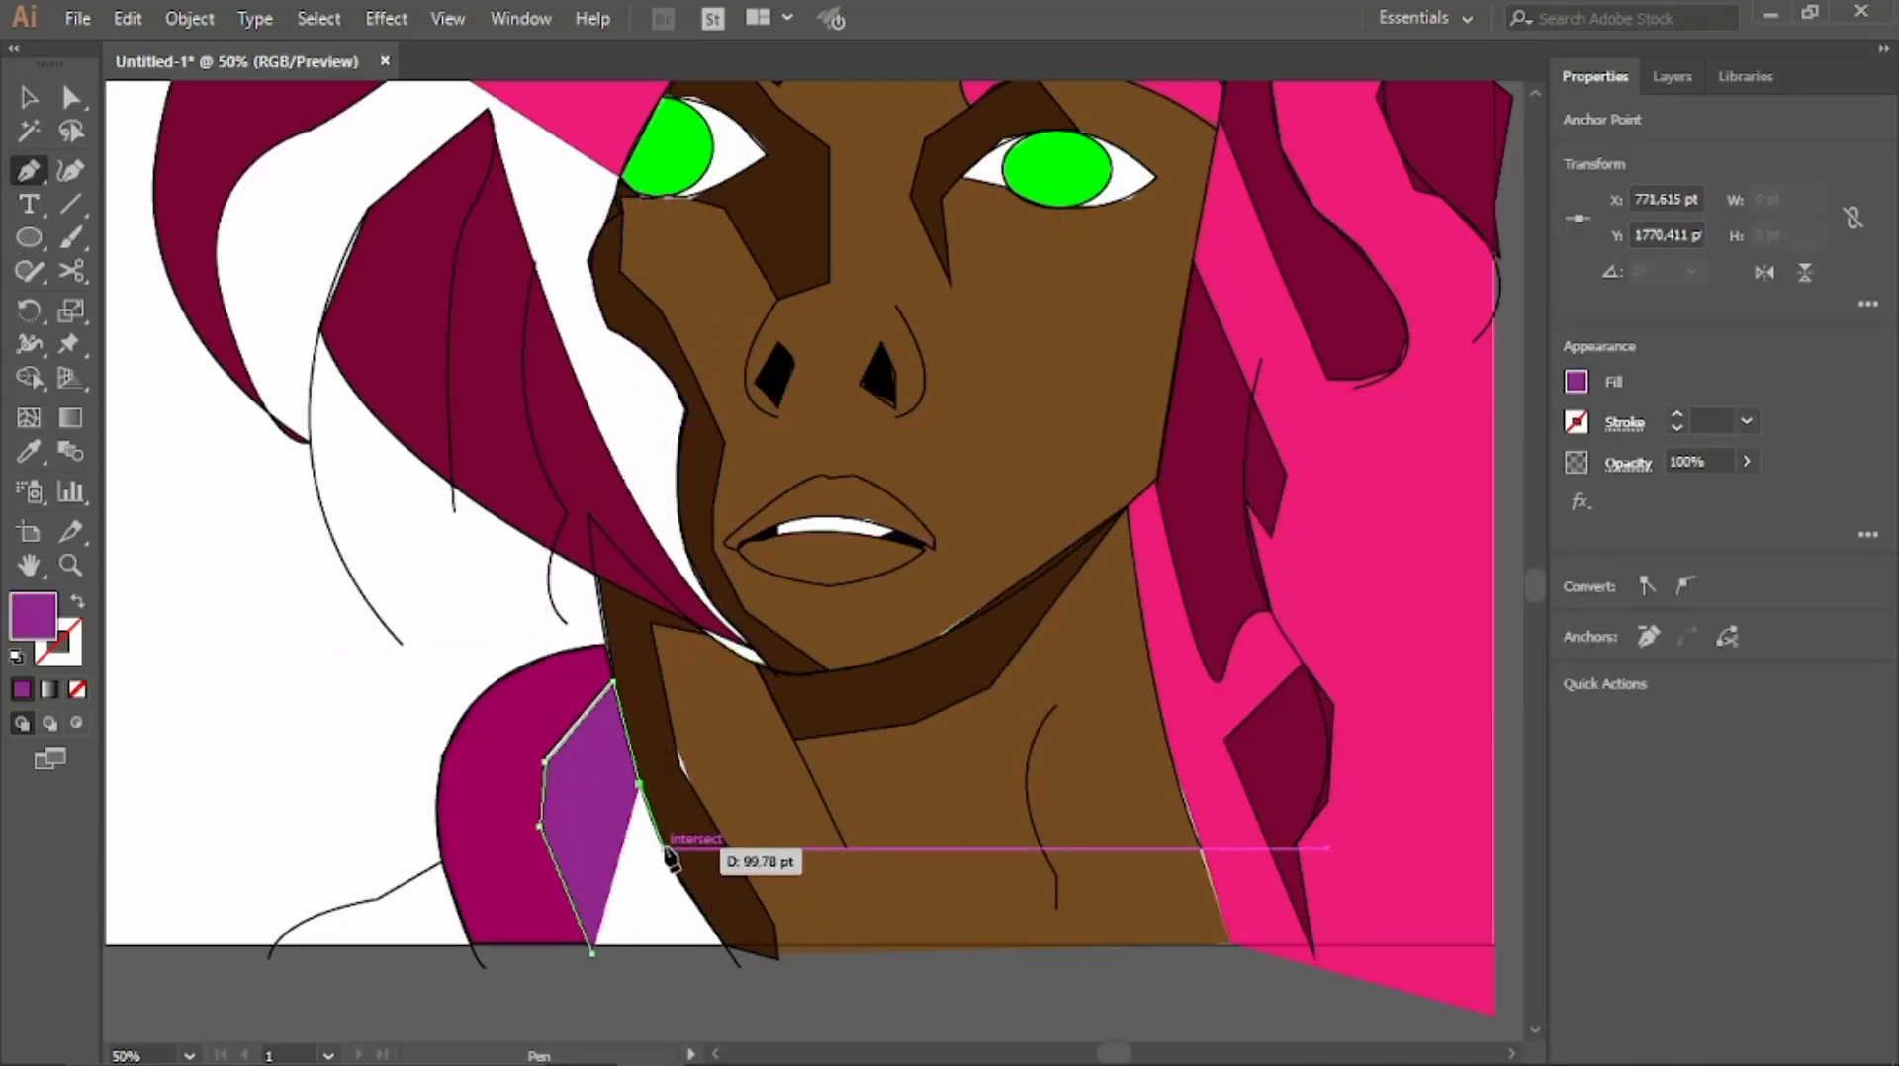
{"action": "left_click", "coordinate": [269, 950]}
Draw the purple bottom-left shoulder piece of the top
{"action": "left_click", "coordinate": [368, 900]}
{"action": "left_click", "coordinate": [442, 863]}
{"action": "left_click", "coordinate": [471, 945]}
{"action": "left_click", "coordinate": [269, 945]}
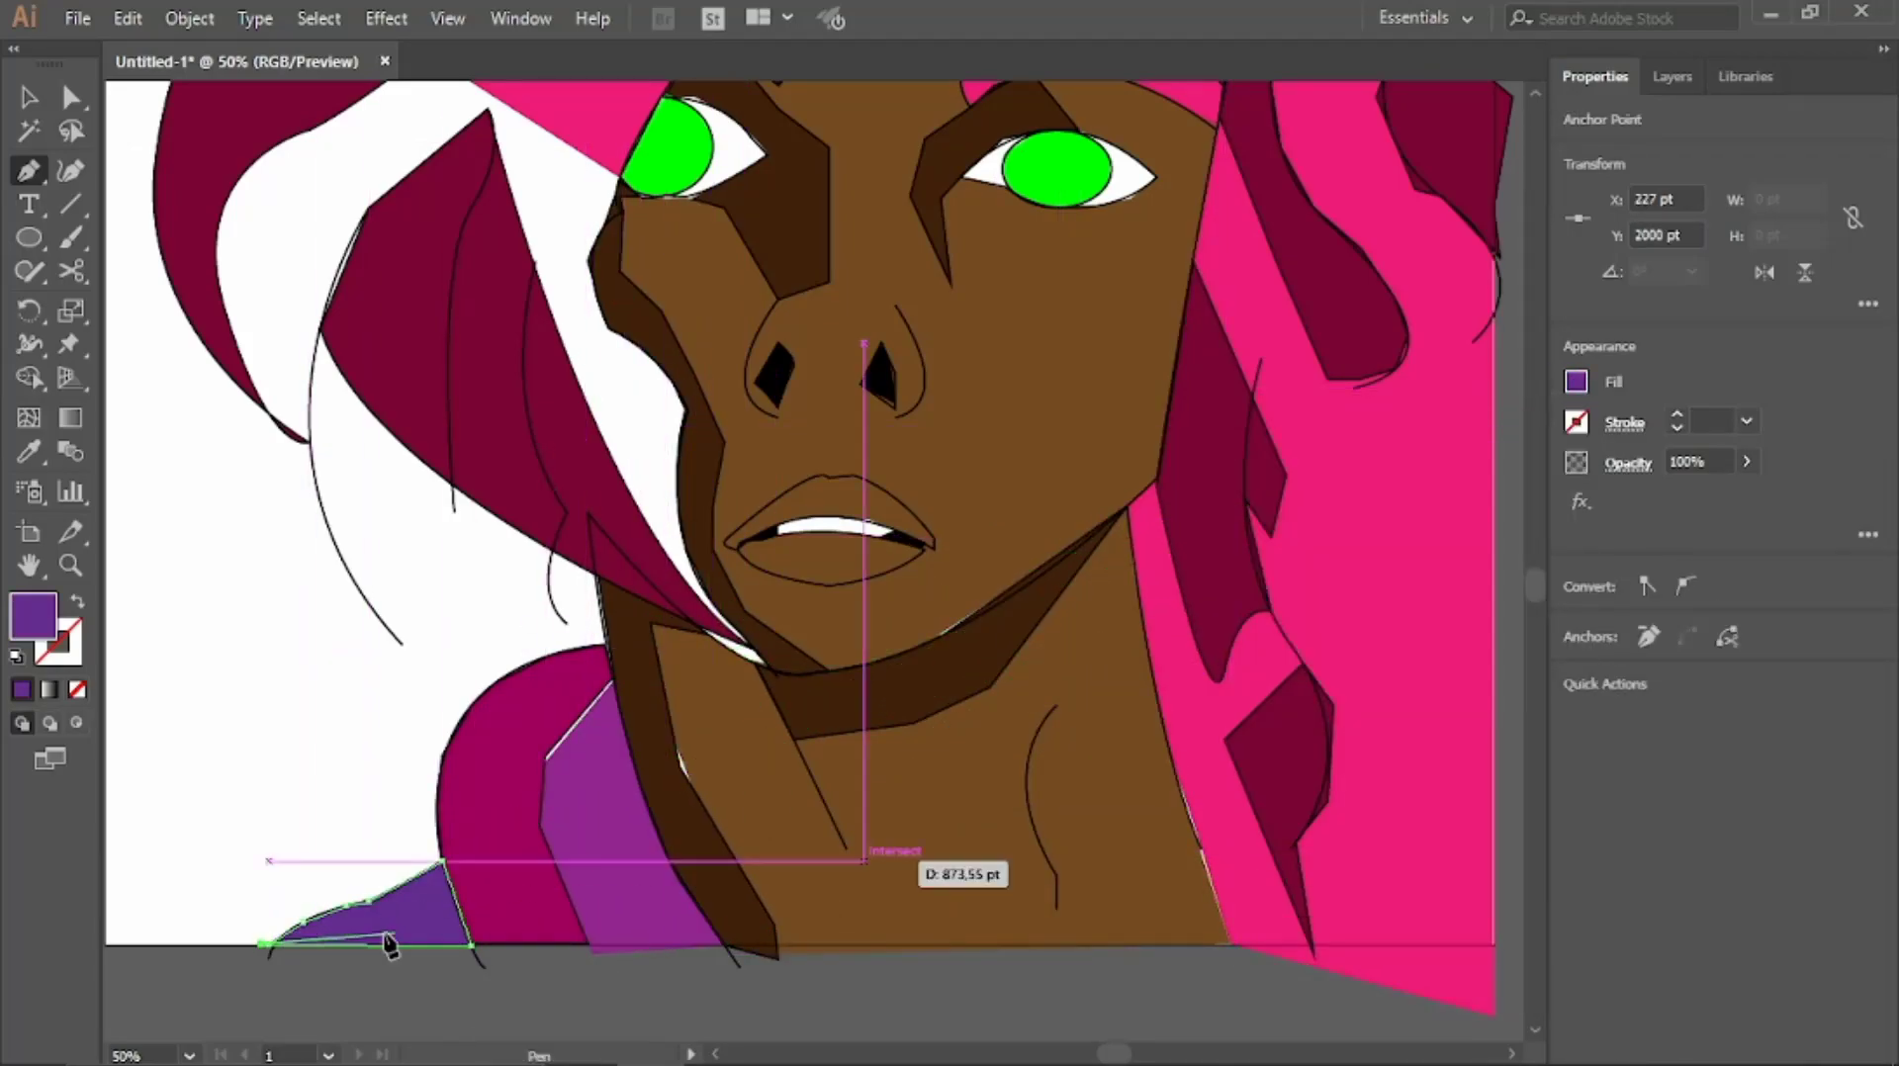
{"action": "left_click", "coordinate": [1576, 381]}
{"action": "left_click", "coordinate": [1424, 450]}
Close the large hot-pink background shape and add Layer 4 at the top of the stack
{"action": "left_click", "coordinate": [1127, 505]}
{"action": "left_click", "coordinate": [95, 1029]}
{"action": "scroll", "coordinate": [95, 1029], "scroll_direction": "left", "scroll_amount": 3}
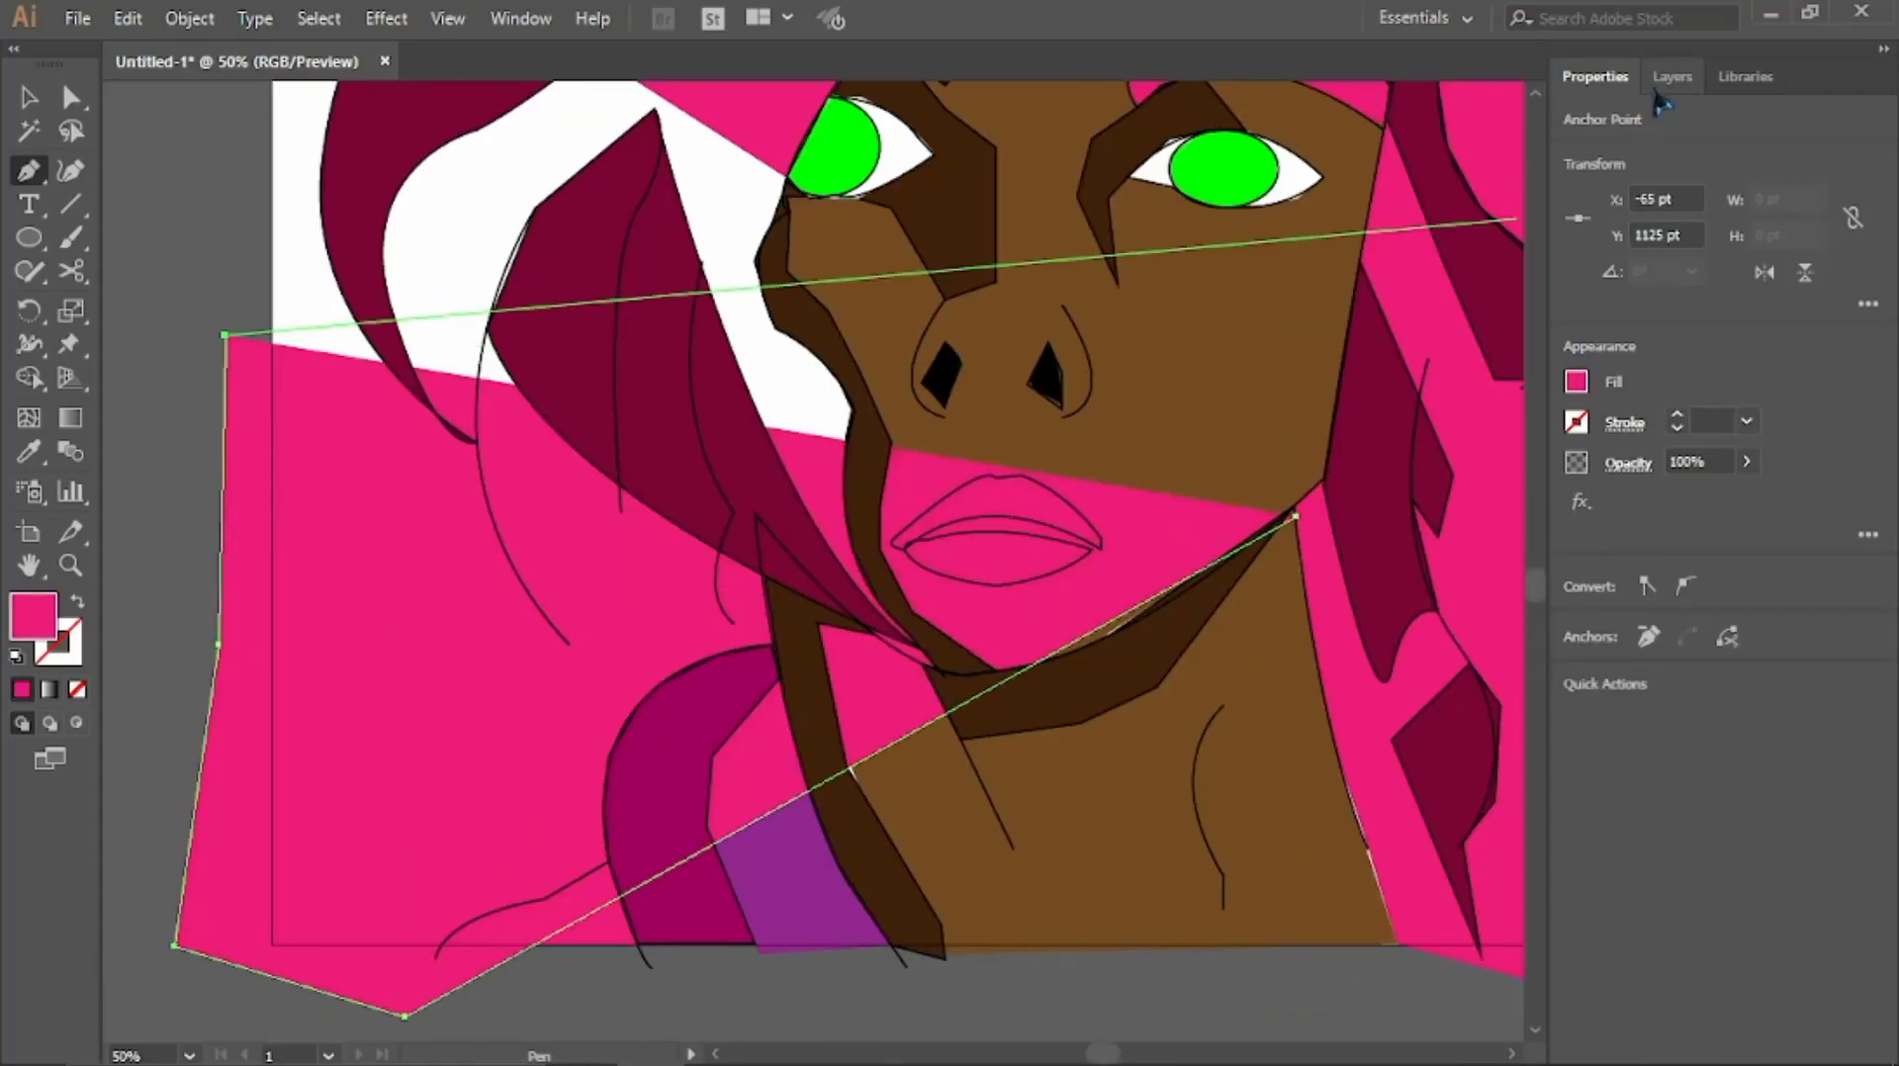
{"action": "key", "text": "F7"}
{"action": "scroll", "coordinate": [297, 495], "scroll_direction": "up", "scroll_amount": 5}
{"action": "left_click", "coordinate": [269, 314]}
{"action": "scroll", "coordinate": [354, 300], "scroll_direction": "right", "scroll_amount": 2}
{"action": "scroll", "coordinate": [1272, 755], "scroll_direction": "down", "scroll_amount": 5}
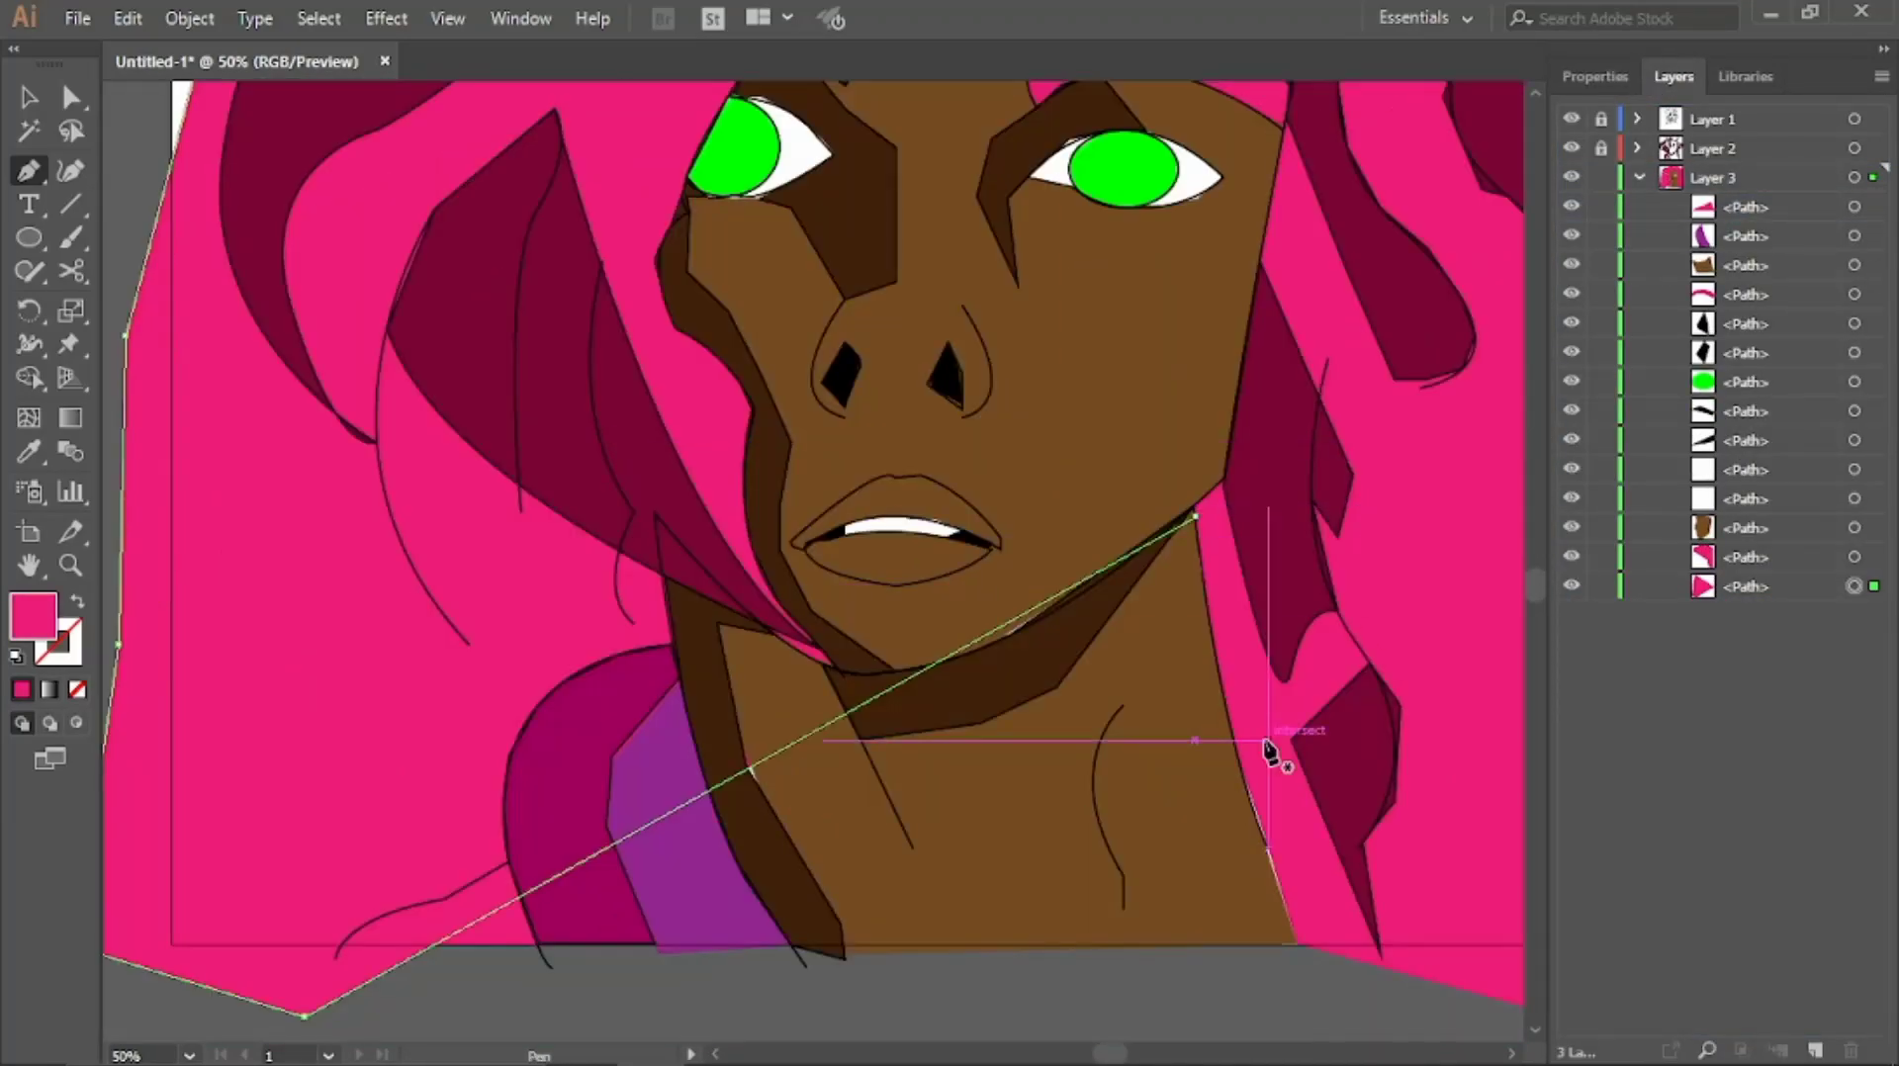
{"action": "left_click", "coordinate": [1273, 755]}
{"action": "scroll", "coordinate": [1272, 755], "scroll_direction": "up", "scroll_amount": 5}
{"action": "key", "text": "ctrl+l"}
{"action": "left_click_drag", "start_coordinate": [1702, 178], "coordinate": [1702, 113]}
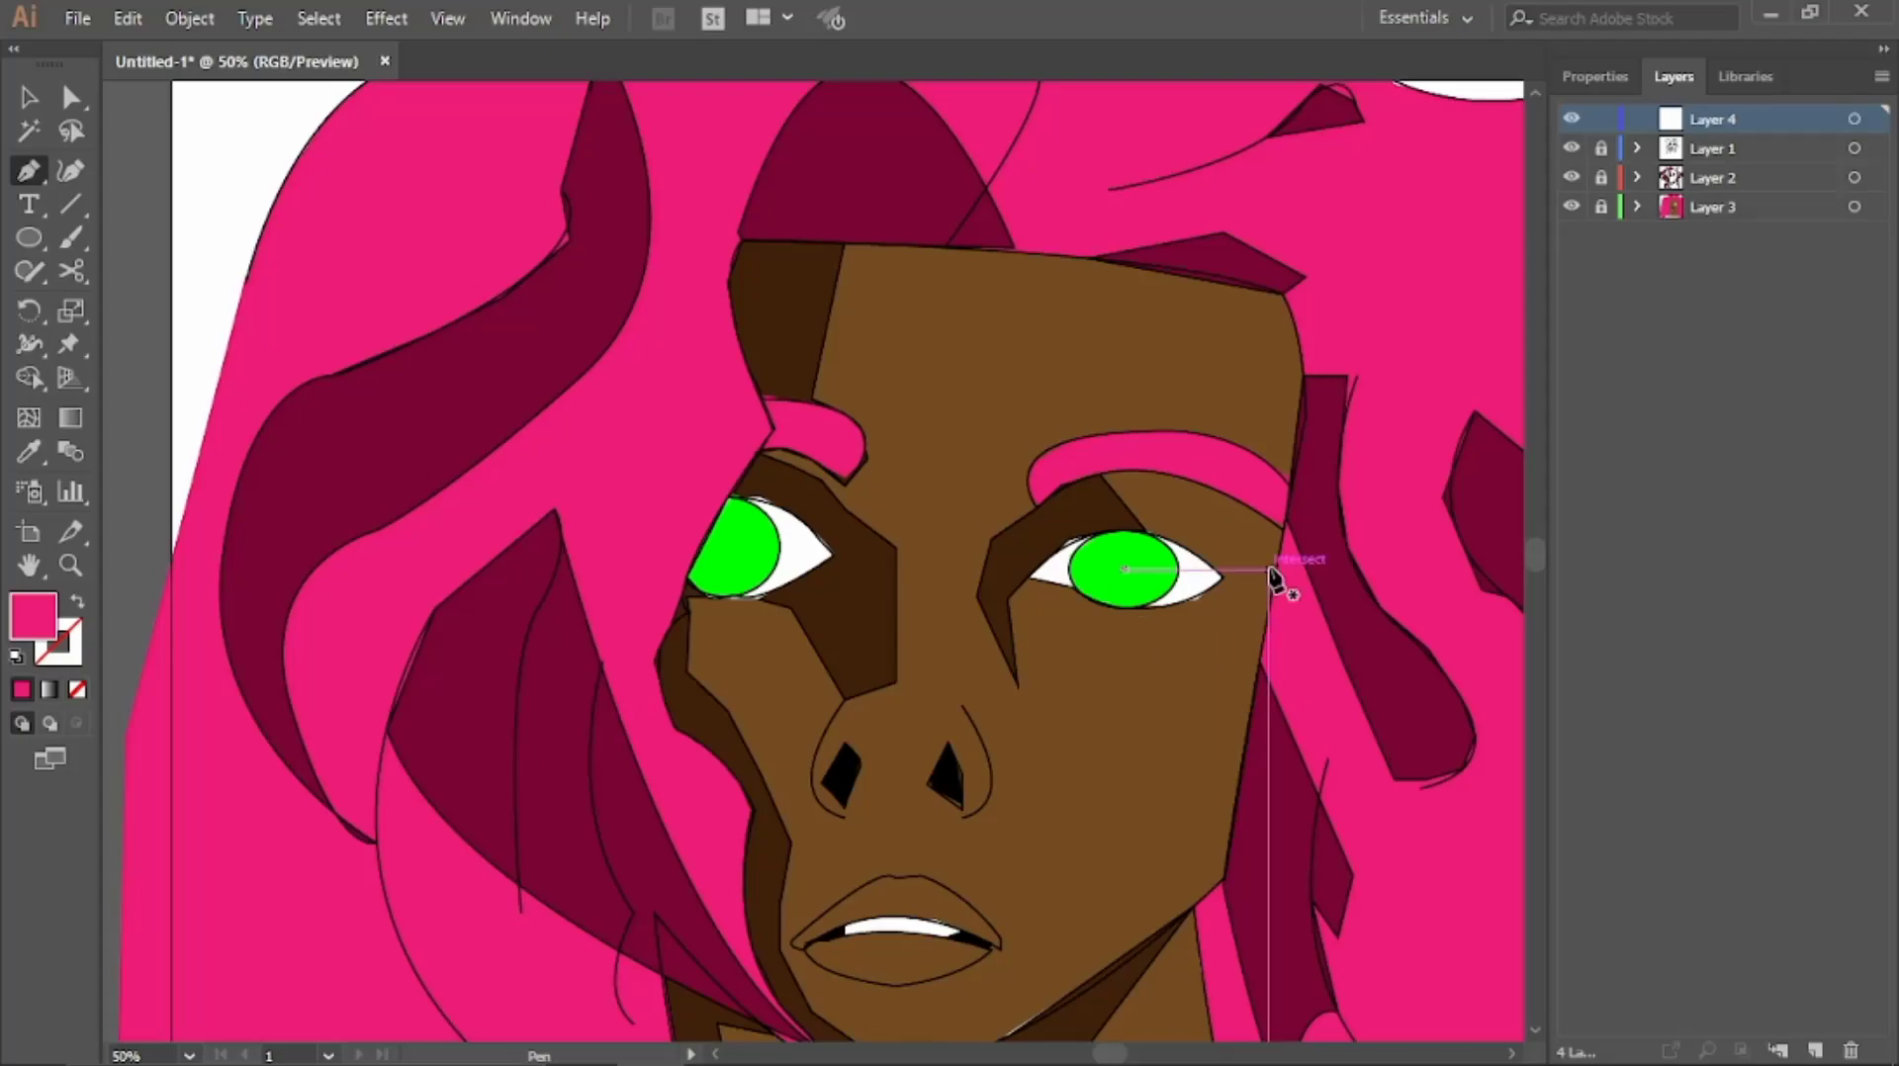
Set the fill colour to dark green in the Color Picker
{"action": "left_click", "coordinate": [1596, 77]}
{"action": "left_click", "coordinate": [1577, 382]}
{"action": "left_click", "coordinate": [1425, 425]}
{"action": "left_click", "coordinate": [1240, 368]}
{"action": "scroll", "coordinate": [1240, 554], "scroll_direction": "up", "scroll_amount": 1}
Draw a dark green pupil in the right eye and copy it to the left eye
{"action": "left_click", "coordinate": [1238, 549]}
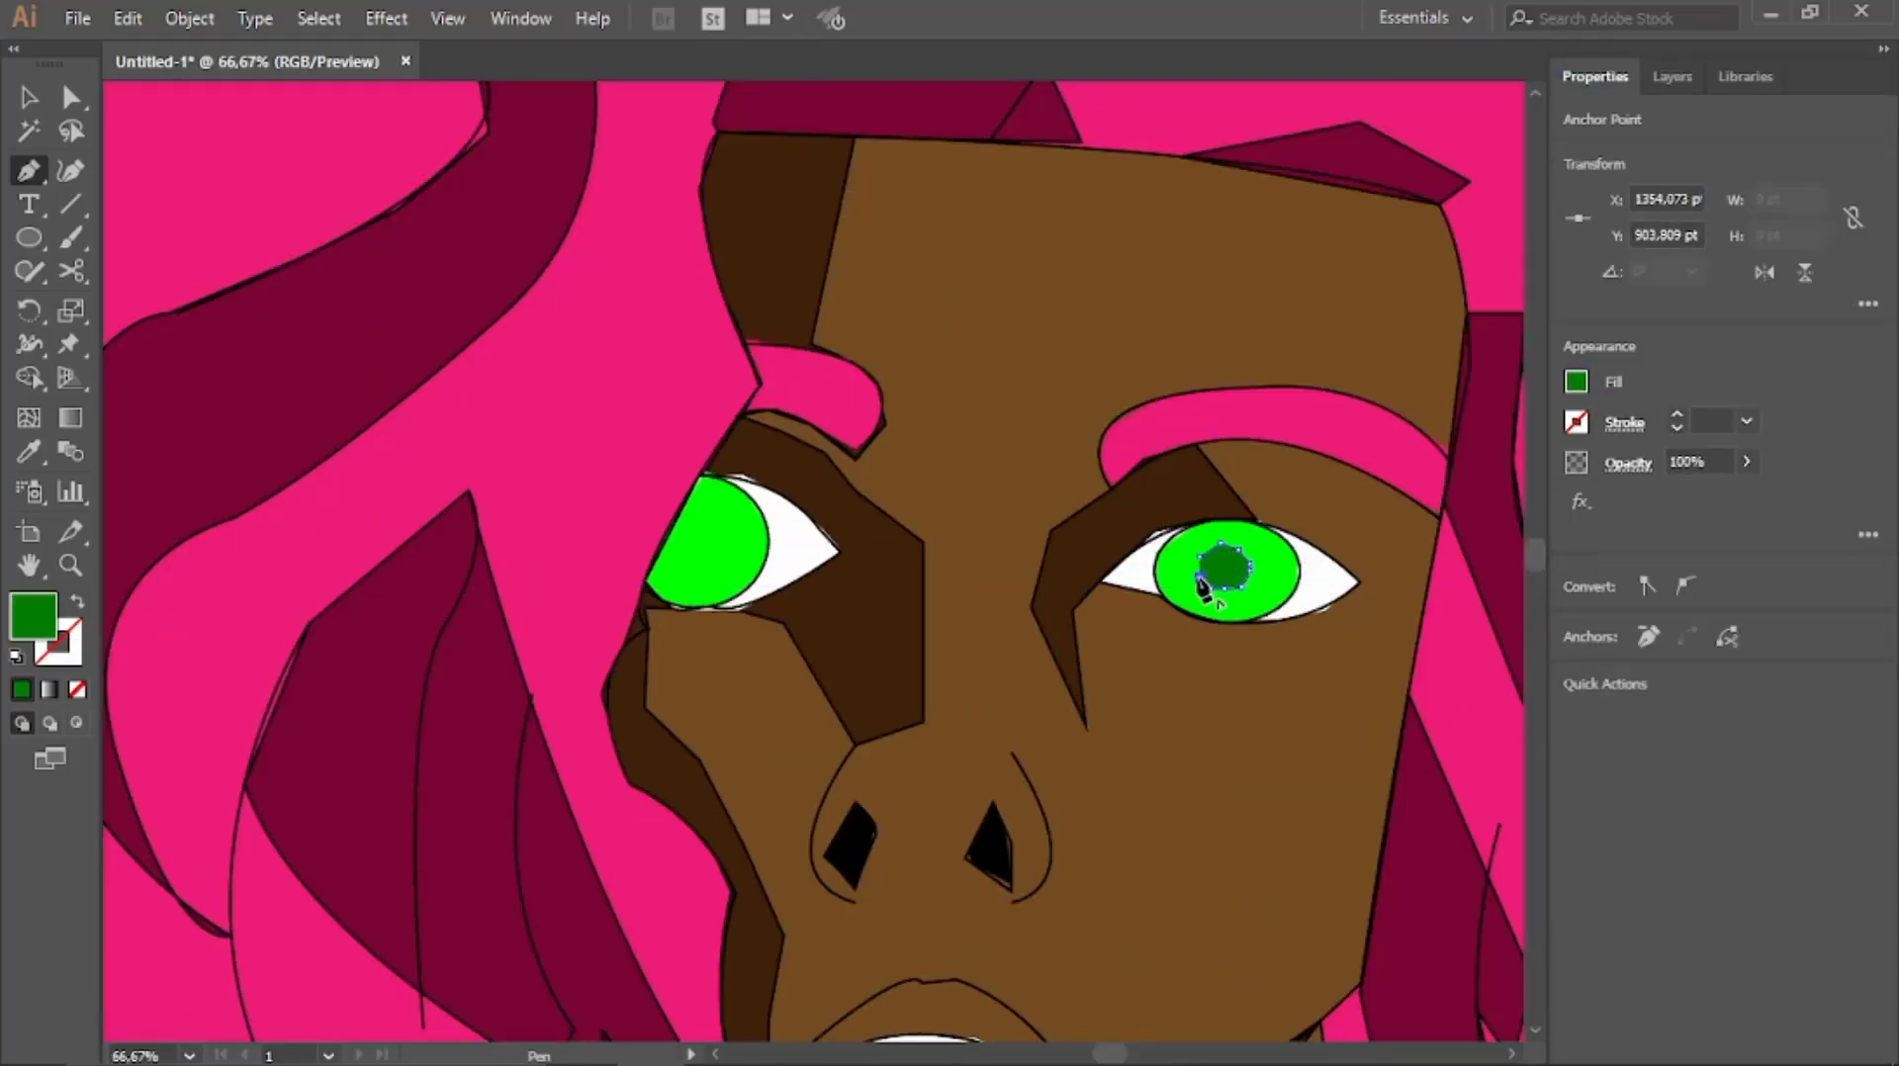
{"action": "left_click", "coordinate": [1205, 590]}
{"action": "key", "text": "v"}
{"action": "left_click_drag", "start_coordinate": [1224, 568], "coordinate": [687, 542]}
Add dark green shading across the right iris, placed below the pupils in Layer 4
{"action": "left_click", "coordinate": [262, 148]}
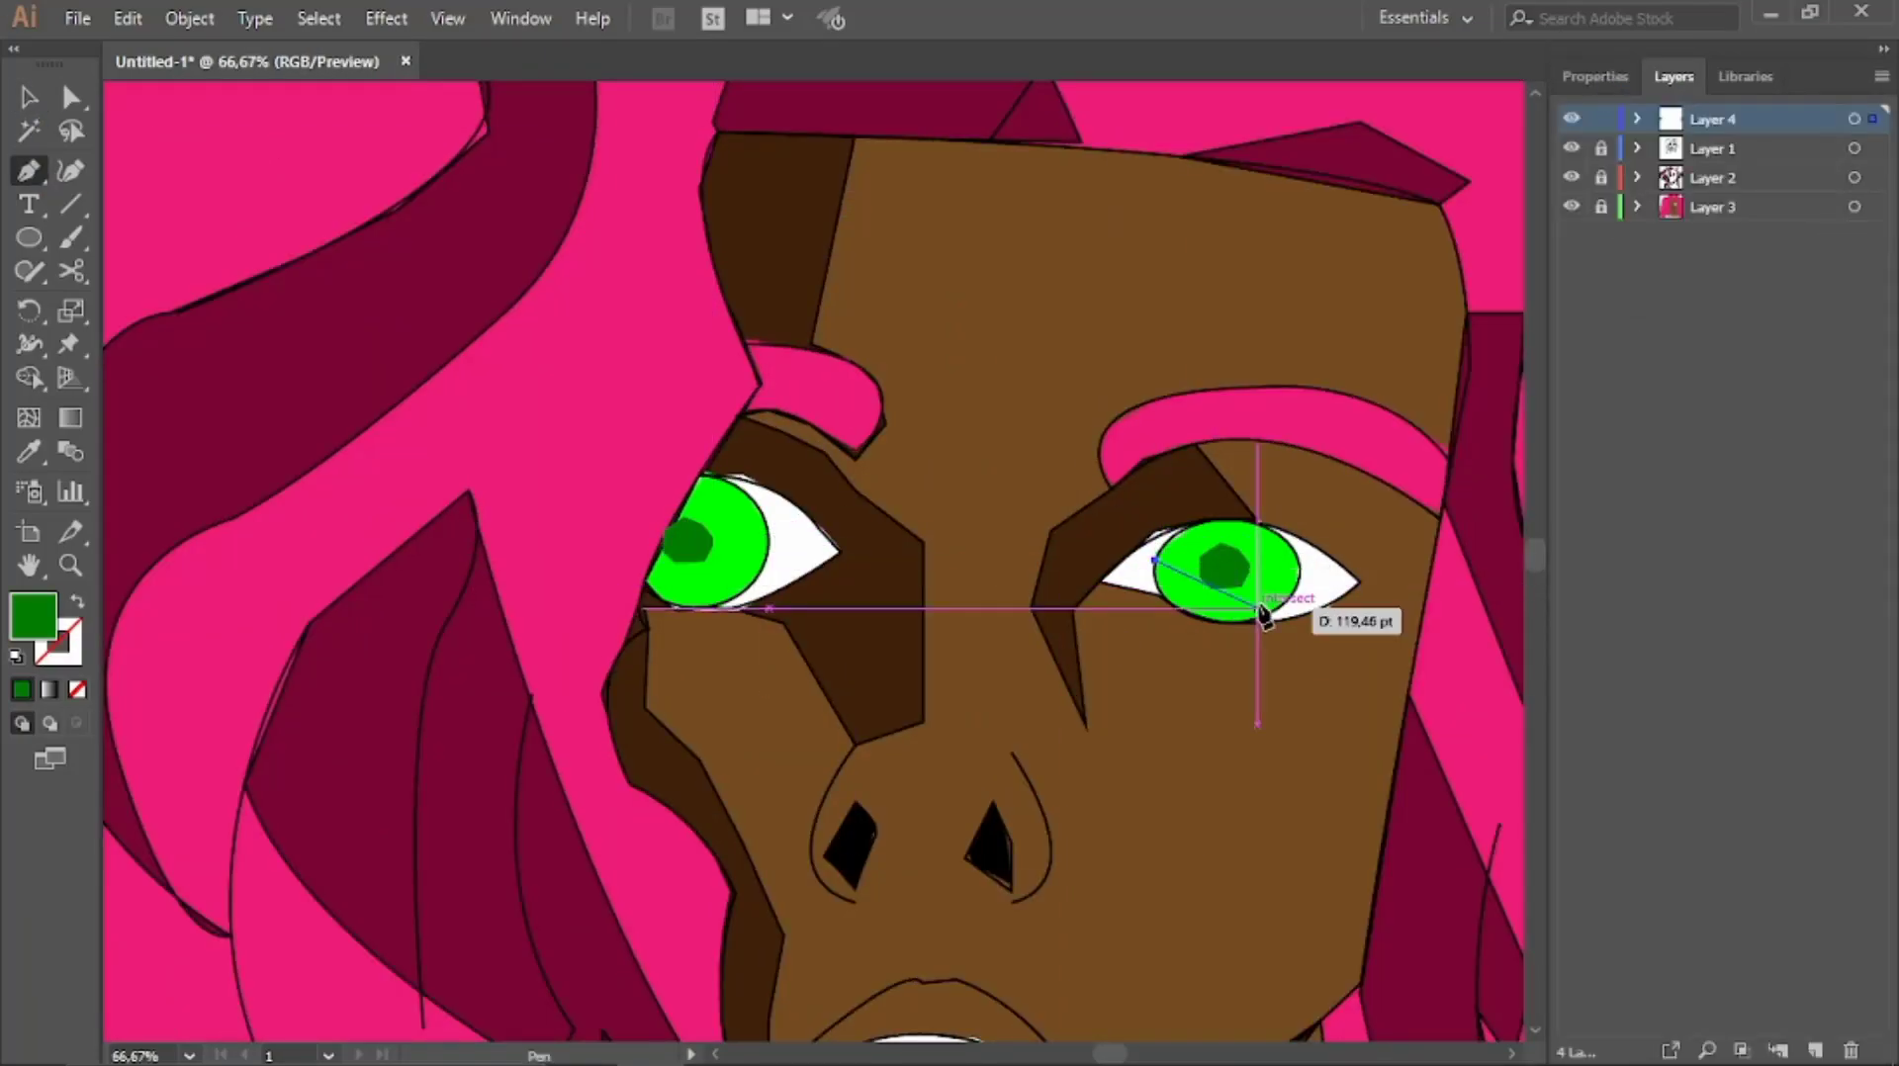
{"action": "left_click", "coordinate": [1169, 557]}
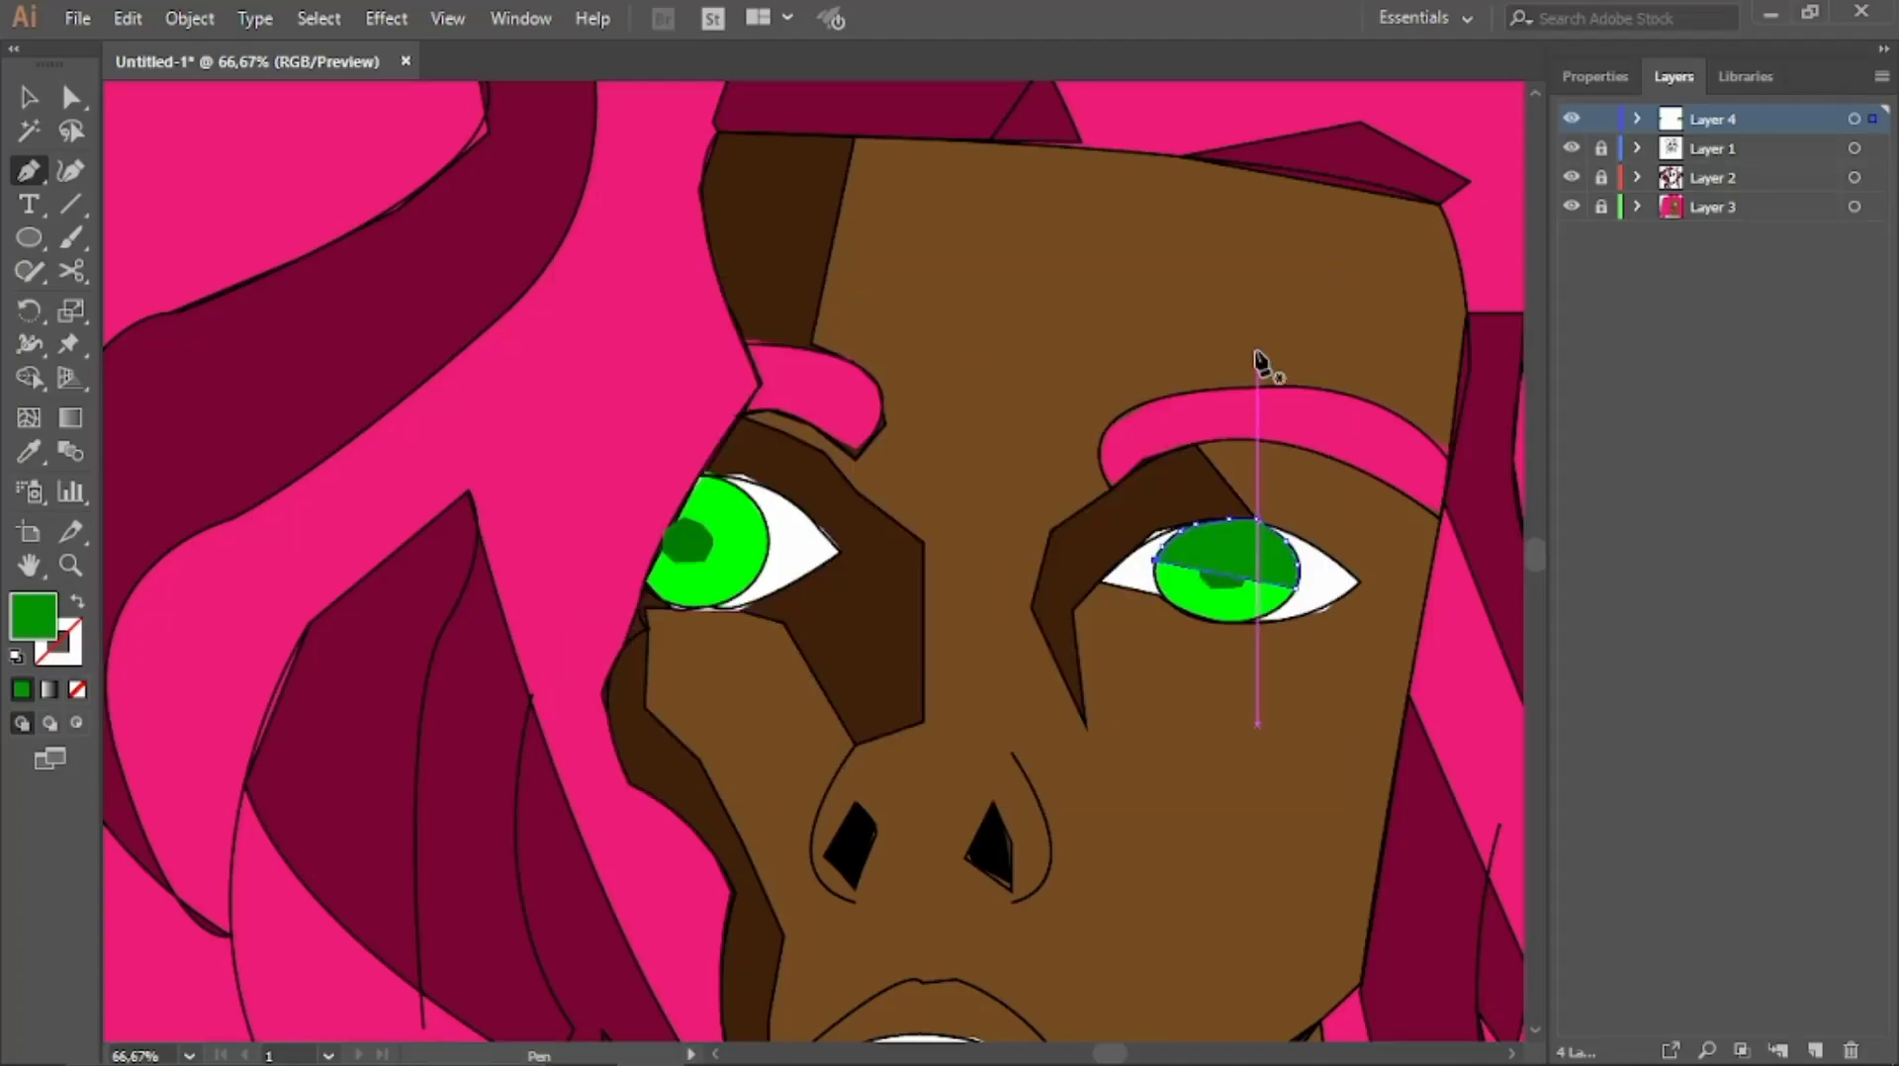
{"action": "left_click", "coordinate": [1637, 118]}
{"action": "left_click_drag", "start_coordinate": [1766, 235], "coordinate": [1765, 229]}
{"action": "left_click", "coordinate": [1408, 624]}
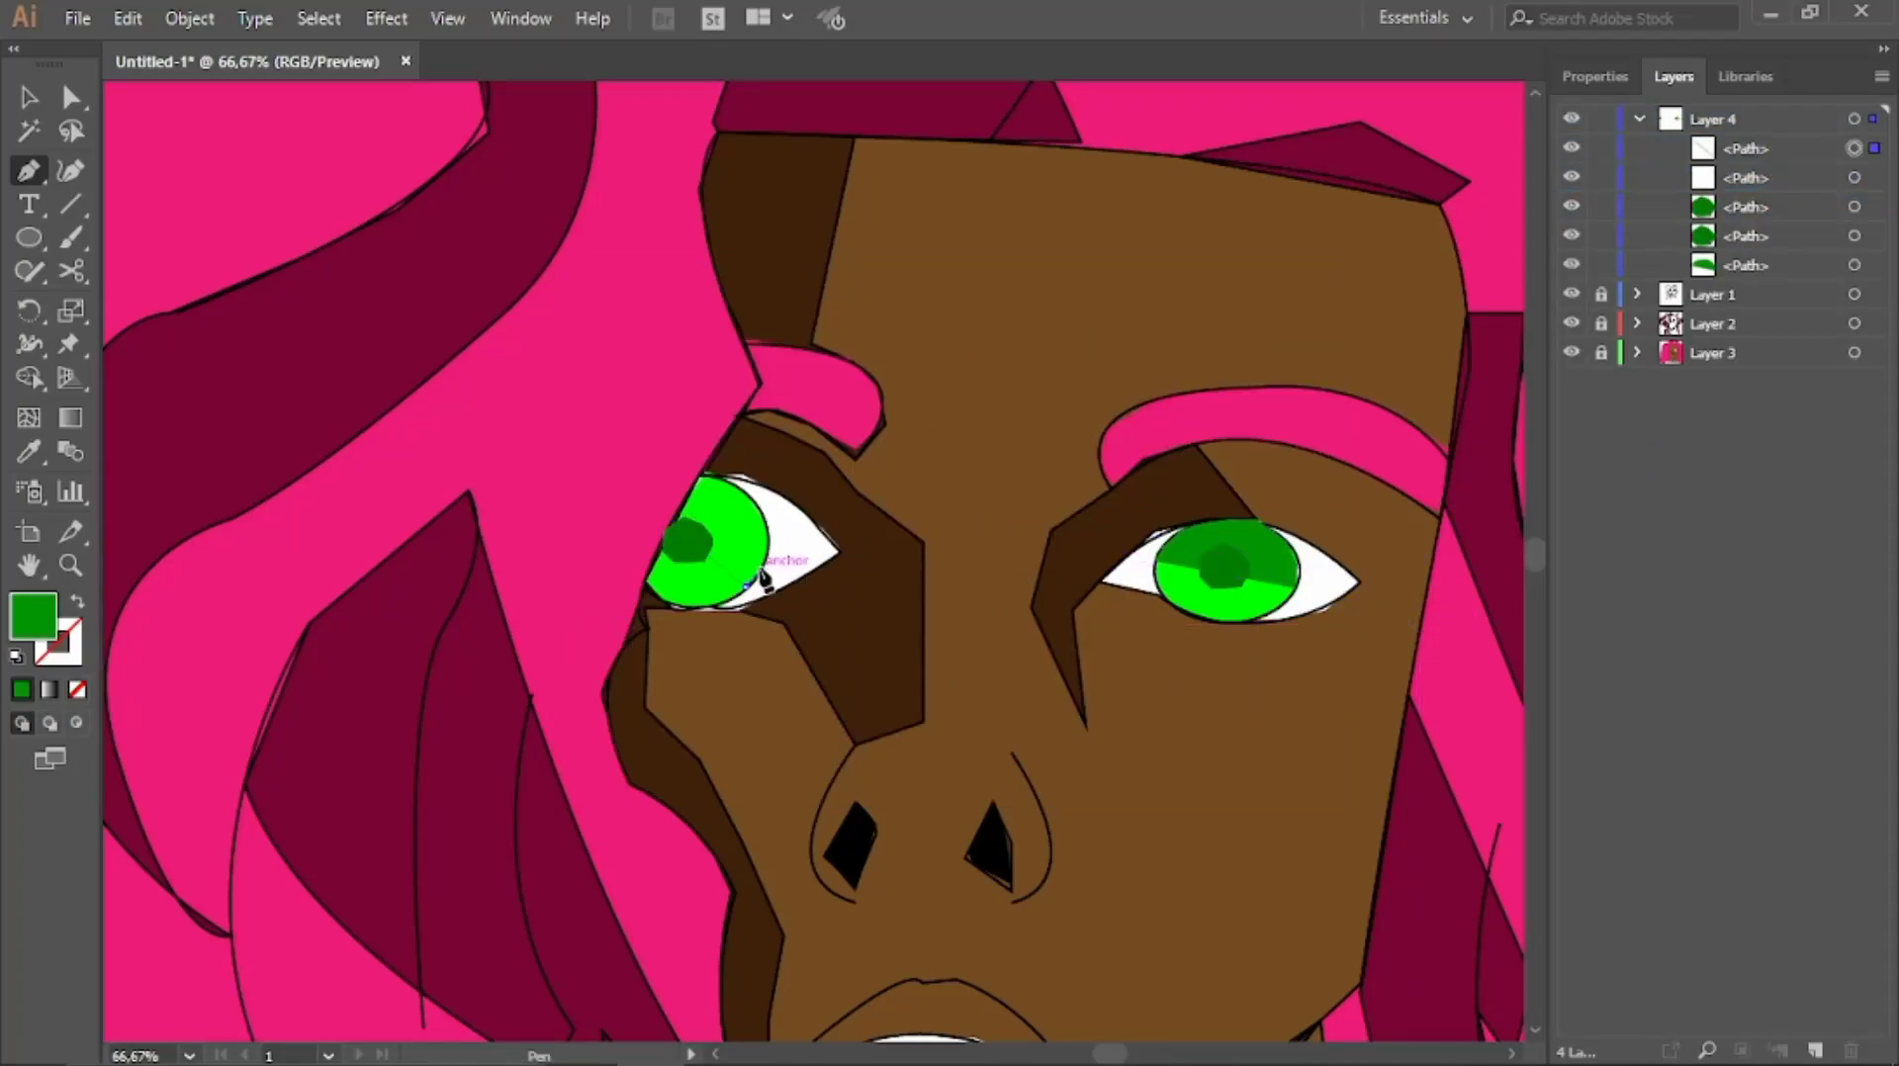
Add a small light green highlight ellipse on the pupil
{"action": "mouse_move", "coordinate": [1189, 539]}
{"action": "left_mouse_down"}
{"action": "mouse_move", "coordinate": [1216, 565]}
{"action": "mouse_move", "coordinate": [694, 507]}
{"action": "left_mouse_up"}
{"action": "key", "text": "p"}
{"action": "left_click", "coordinate": [699, 513]}
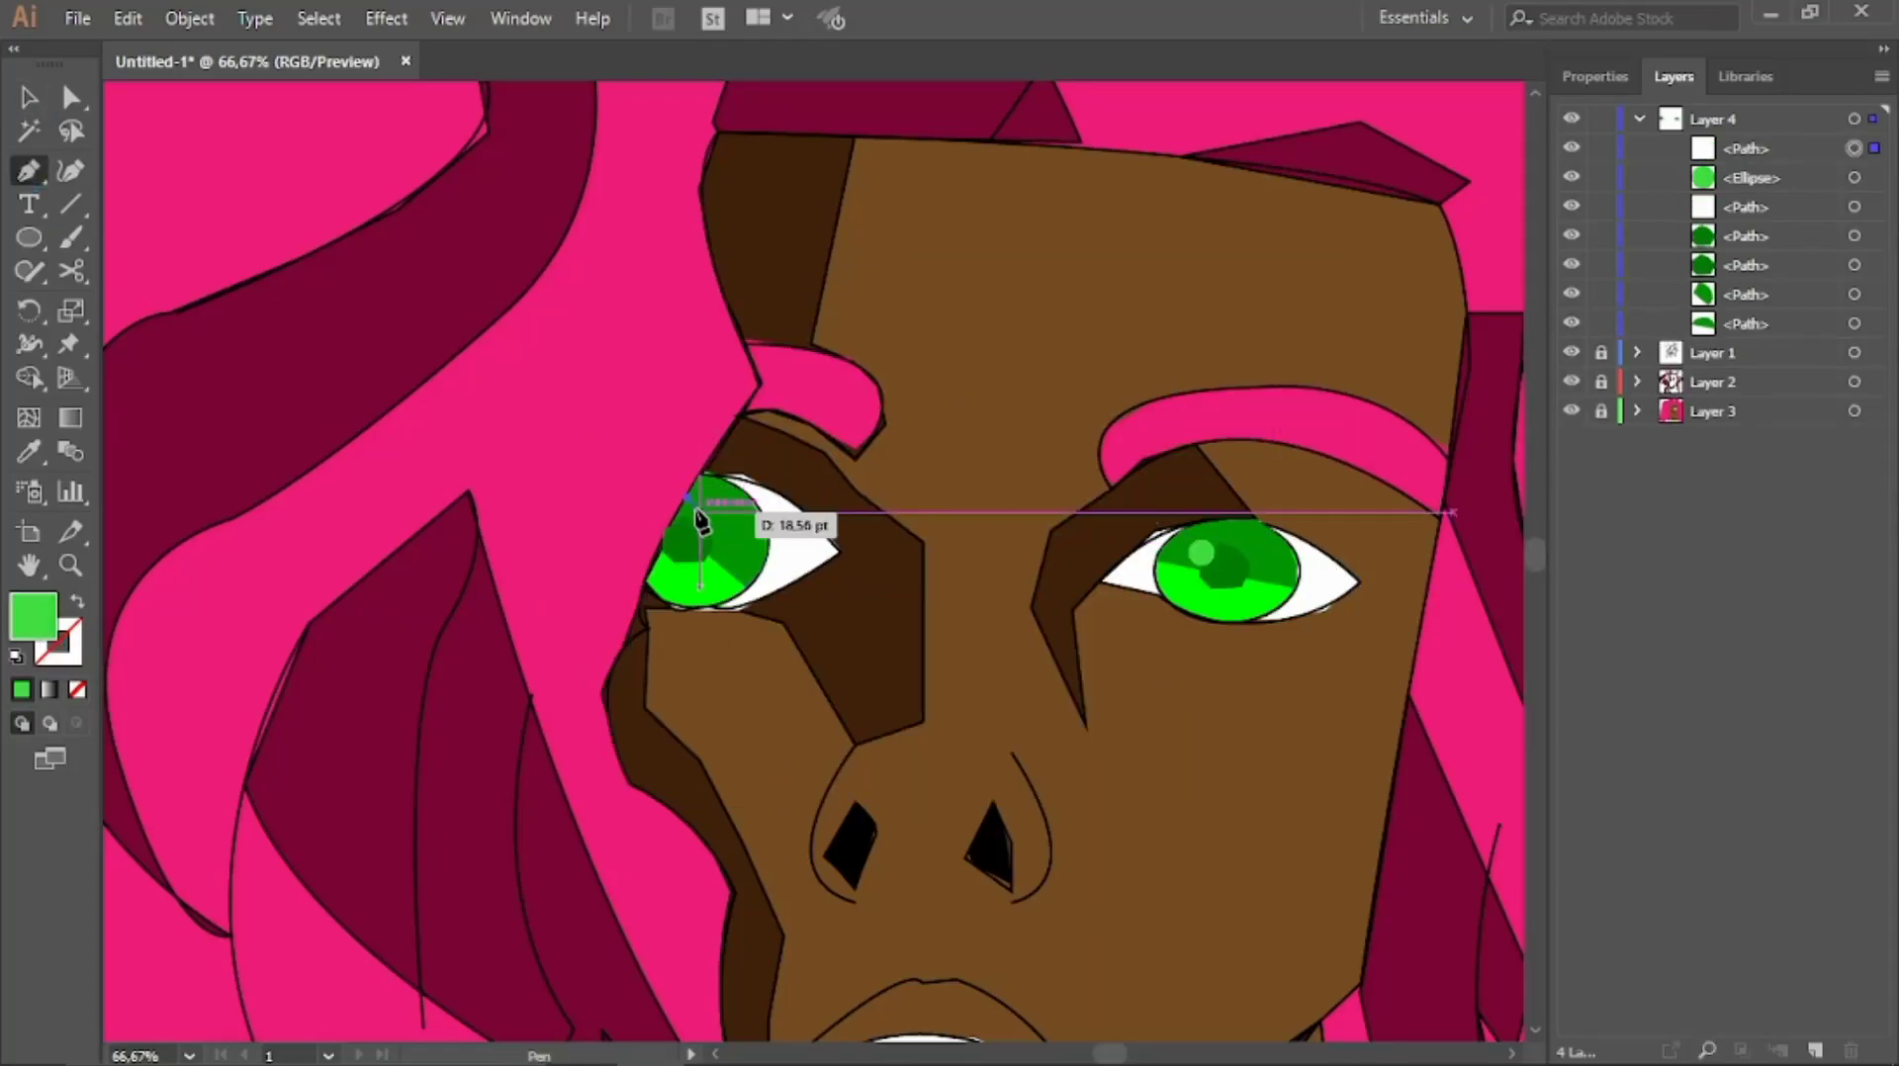
Trace a bright green streak from the hairline down the nose's left edge
{"action": "key", "text": "p"}
{"action": "left_click", "coordinate": [882, 137]}
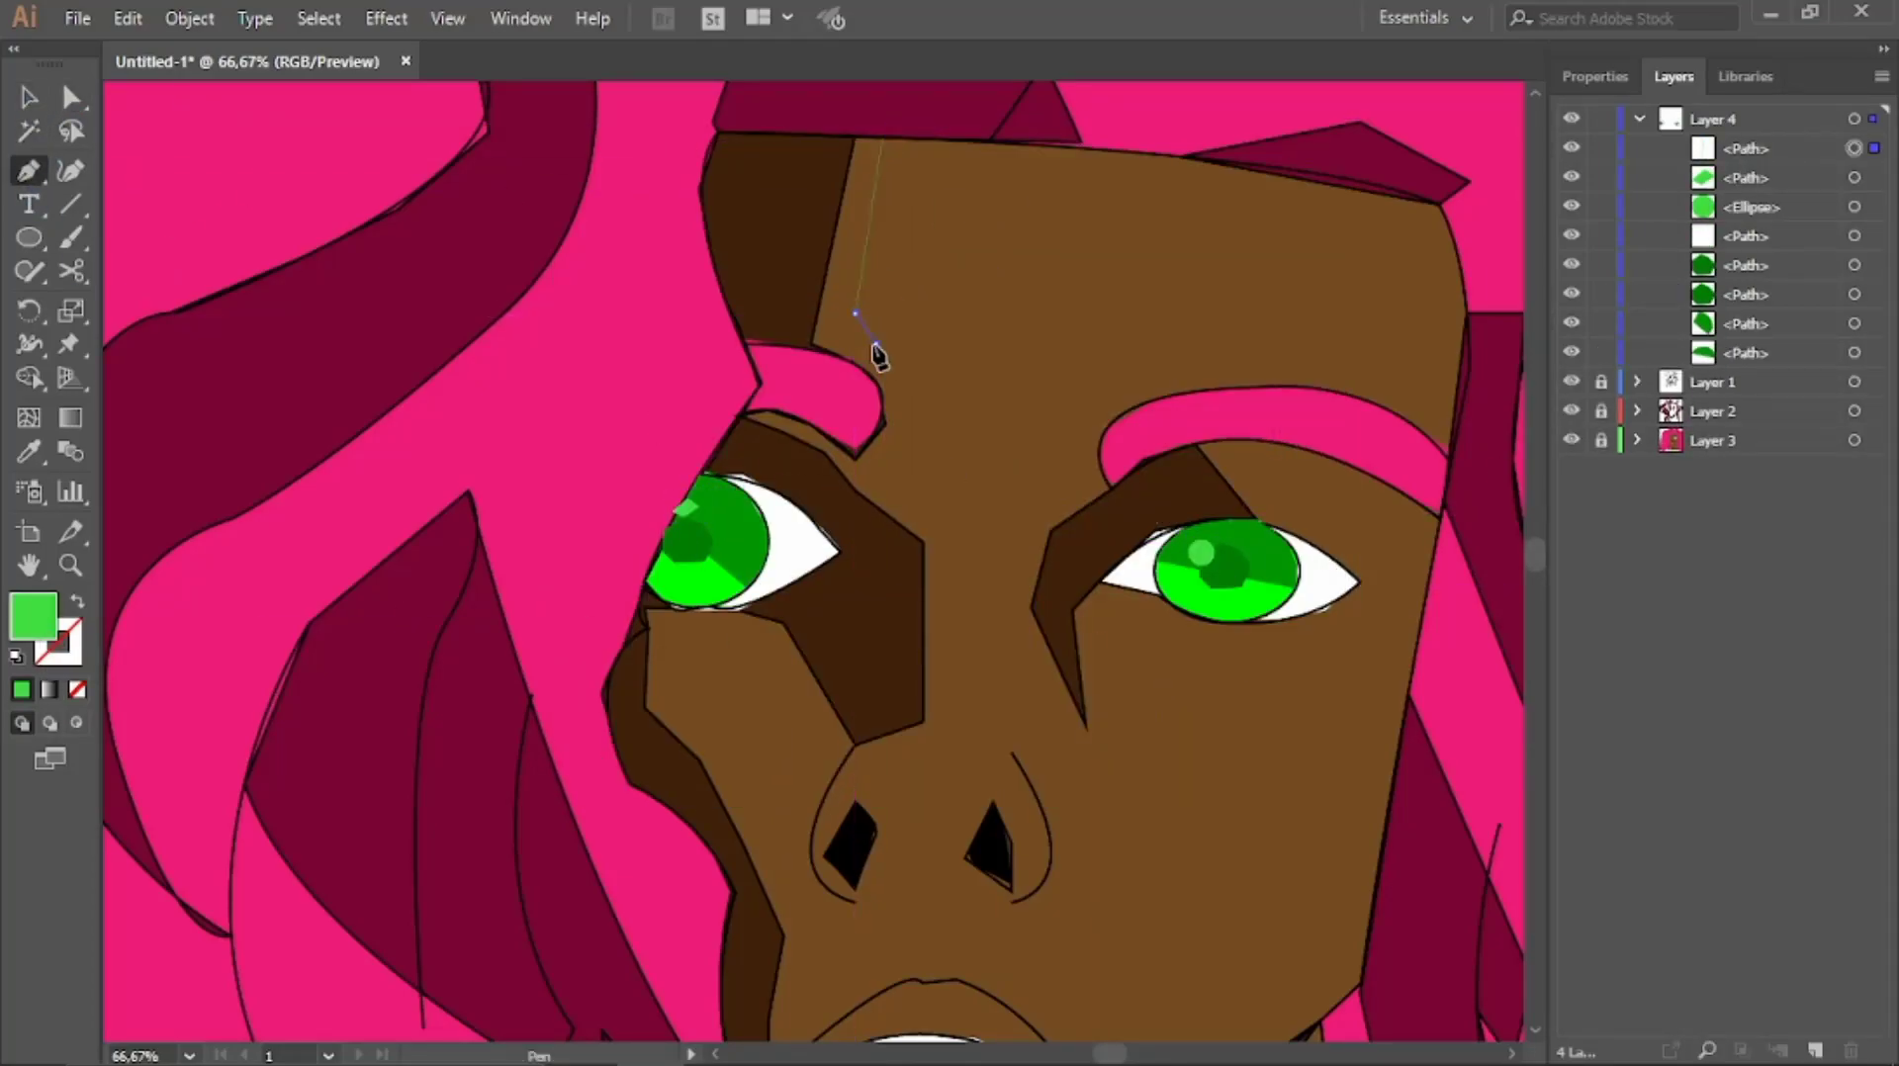
{"action": "left_click", "coordinate": [811, 344]}
{"action": "left_click", "coordinate": [861, 368]}
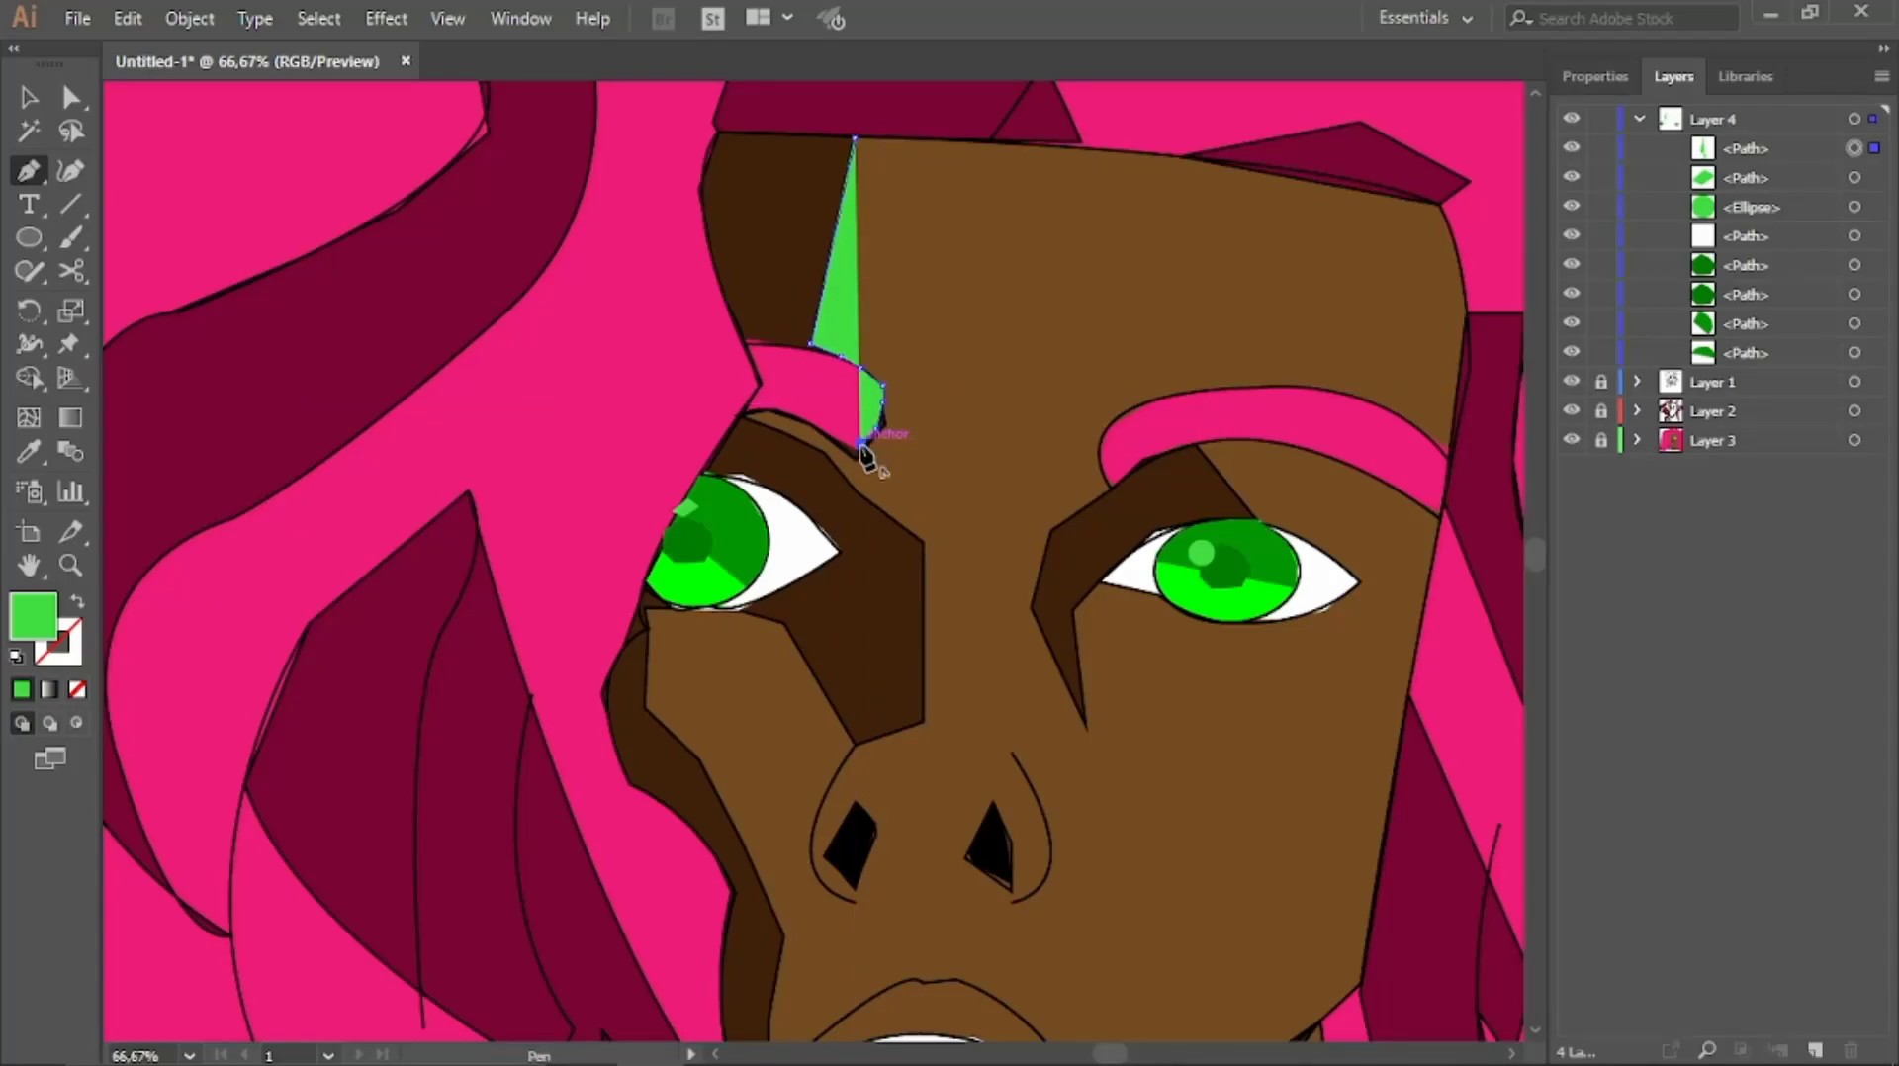
{"action": "left_click", "coordinate": [853, 487]}
{"action": "left_click", "coordinate": [925, 540]}
{"action": "left_click", "coordinate": [937, 596]}
{"action": "left_click", "coordinate": [925, 713]}
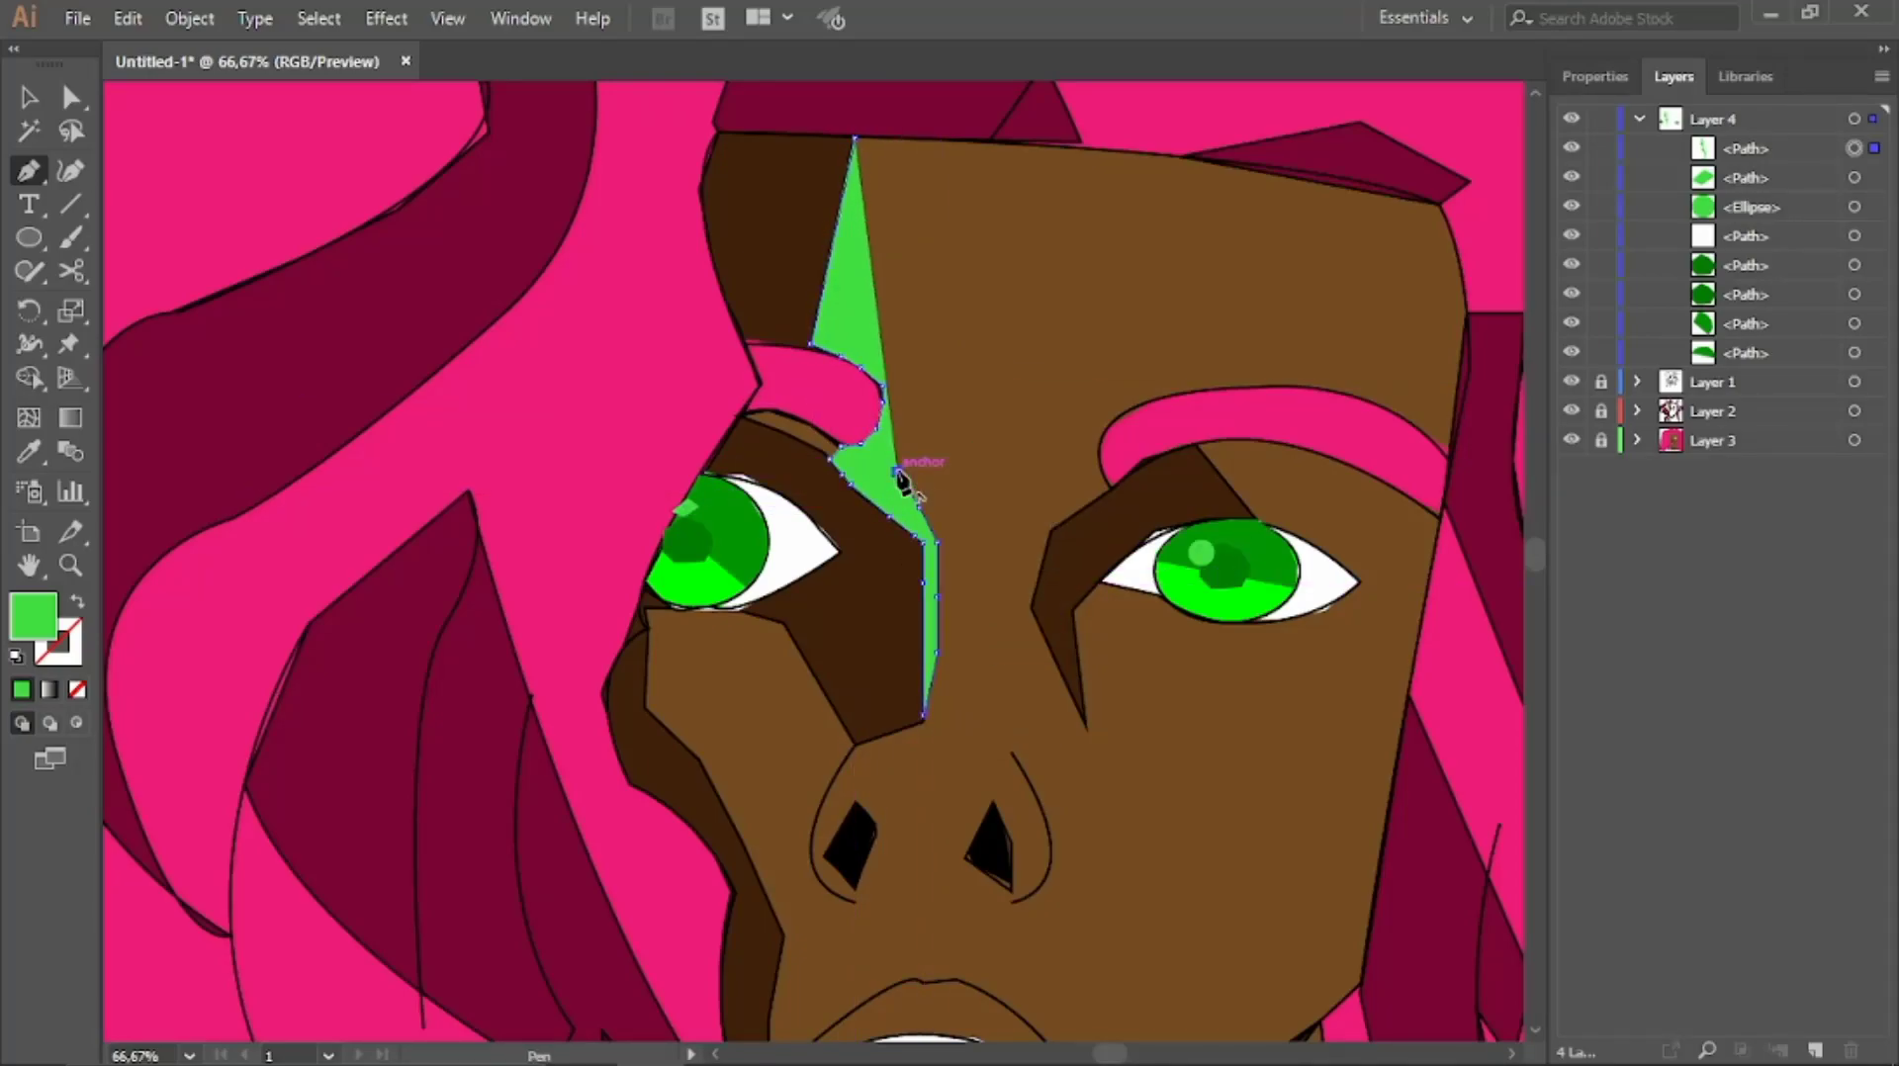
{"action": "scroll", "coordinate": [989, 415], "scroll_direction": "down", "scroll_amount": 3}
{"action": "scroll", "coordinate": [989, 692], "scroll_direction": "down", "scroll_amount": 2}
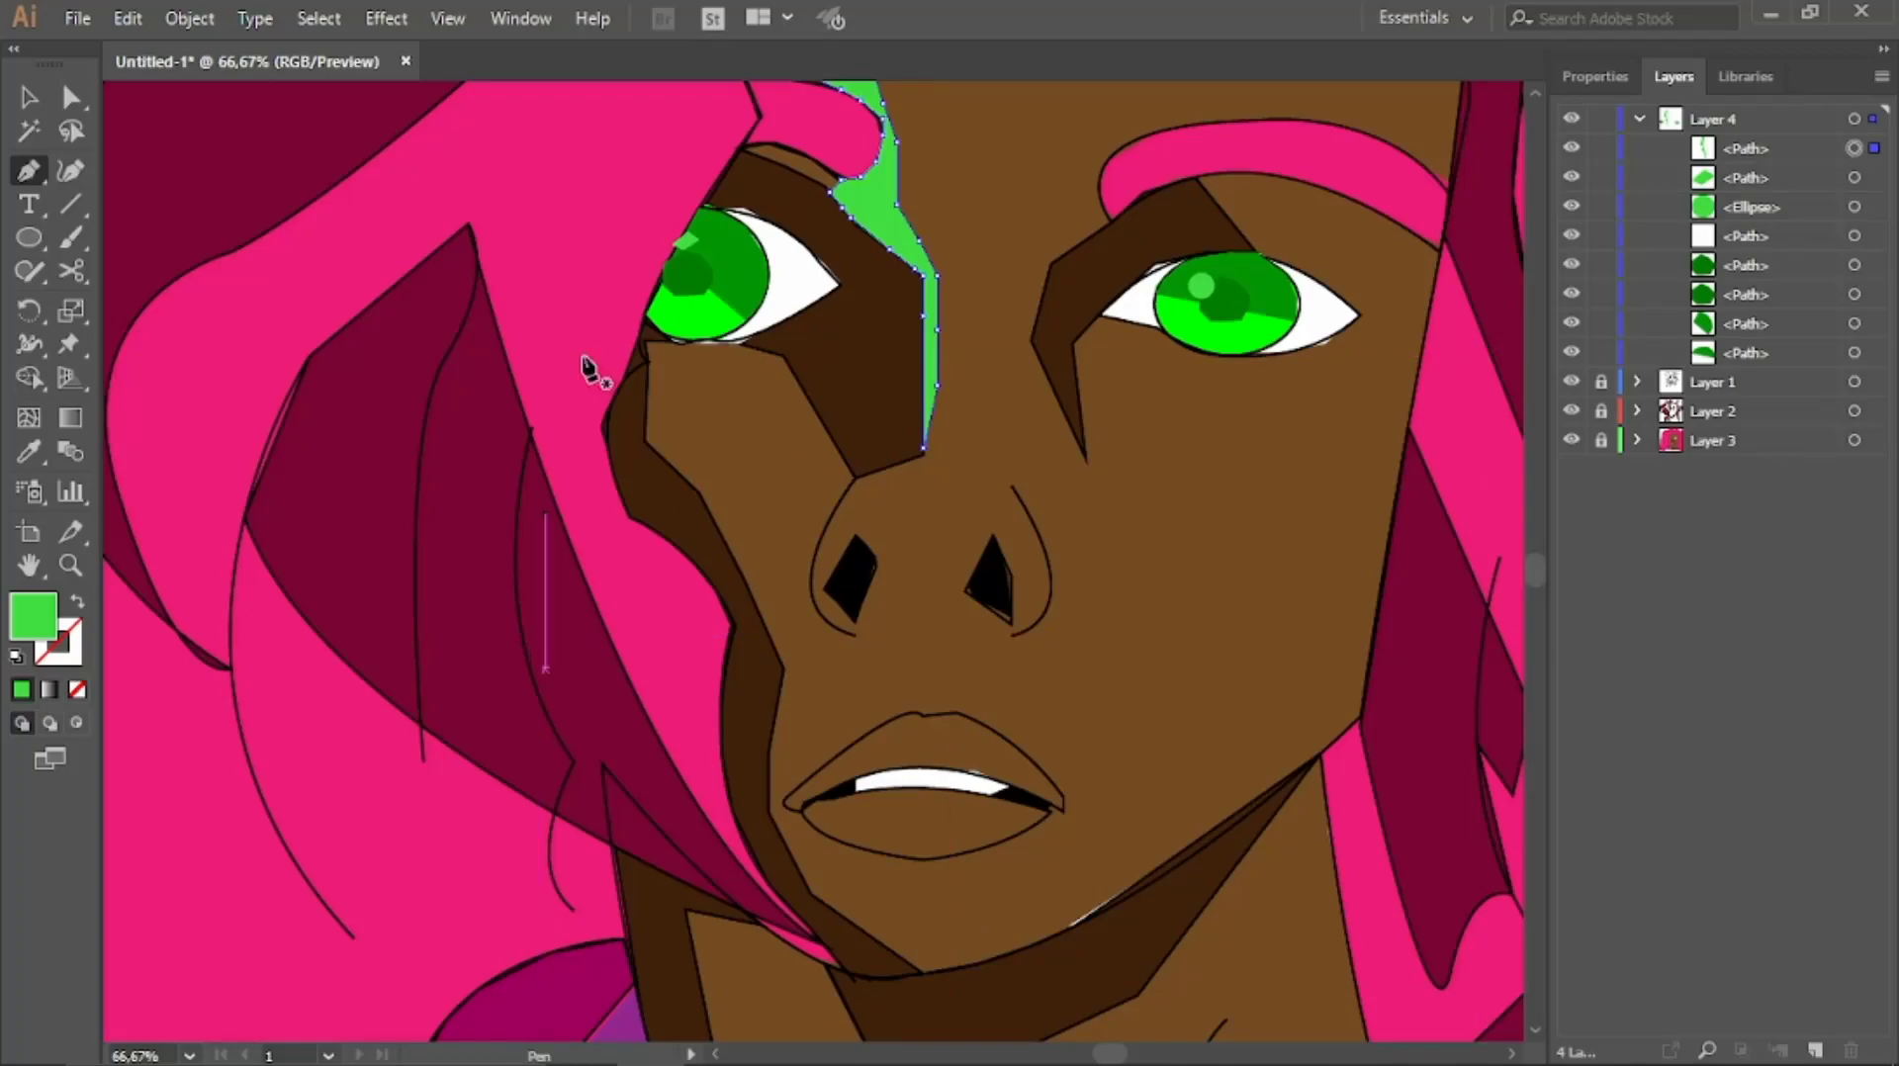
Draw a light-brown highlight shape on the chin
{"action": "left_click", "coordinate": [939, 883]}
{"action": "left_click", "coordinate": [1036, 883]}
{"action": "left_click", "coordinate": [959, 930]}
{"action": "left_click", "coordinate": [939, 883]}
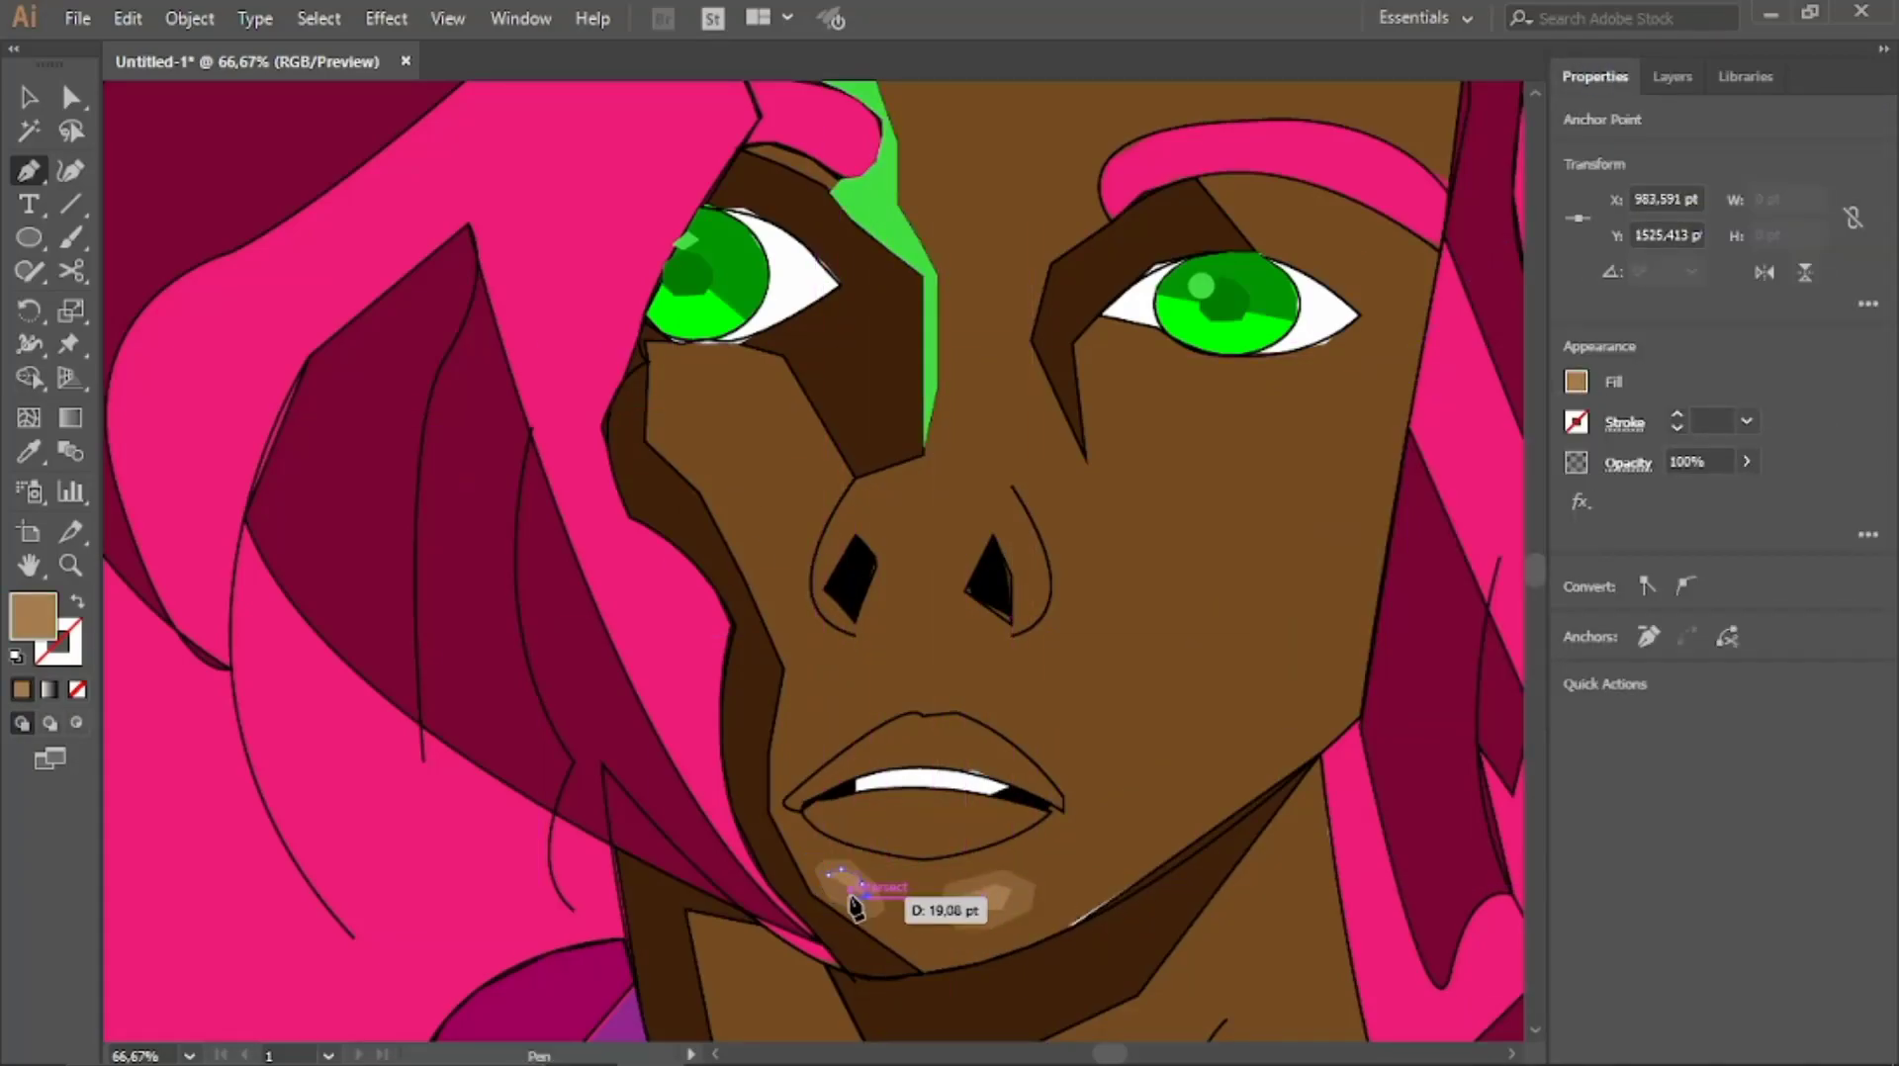
Draw a forehead highlight tracing the brow, temple and hairline
{"action": "scroll", "coordinate": [890, 895], "scroll_direction": "up", "scroll_amount": 6}
{"action": "left_click", "coordinate": [1032, 220]}
{"action": "left_click", "coordinate": [966, 311]}
{"action": "left_click", "coordinate": [1031, 431]}
{"action": "left_click", "coordinate": [1118, 460]}
{"action": "left_click", "coordinate": [1339, 451]}
{"action": "left_click", "coordinate": [1451, 515]}
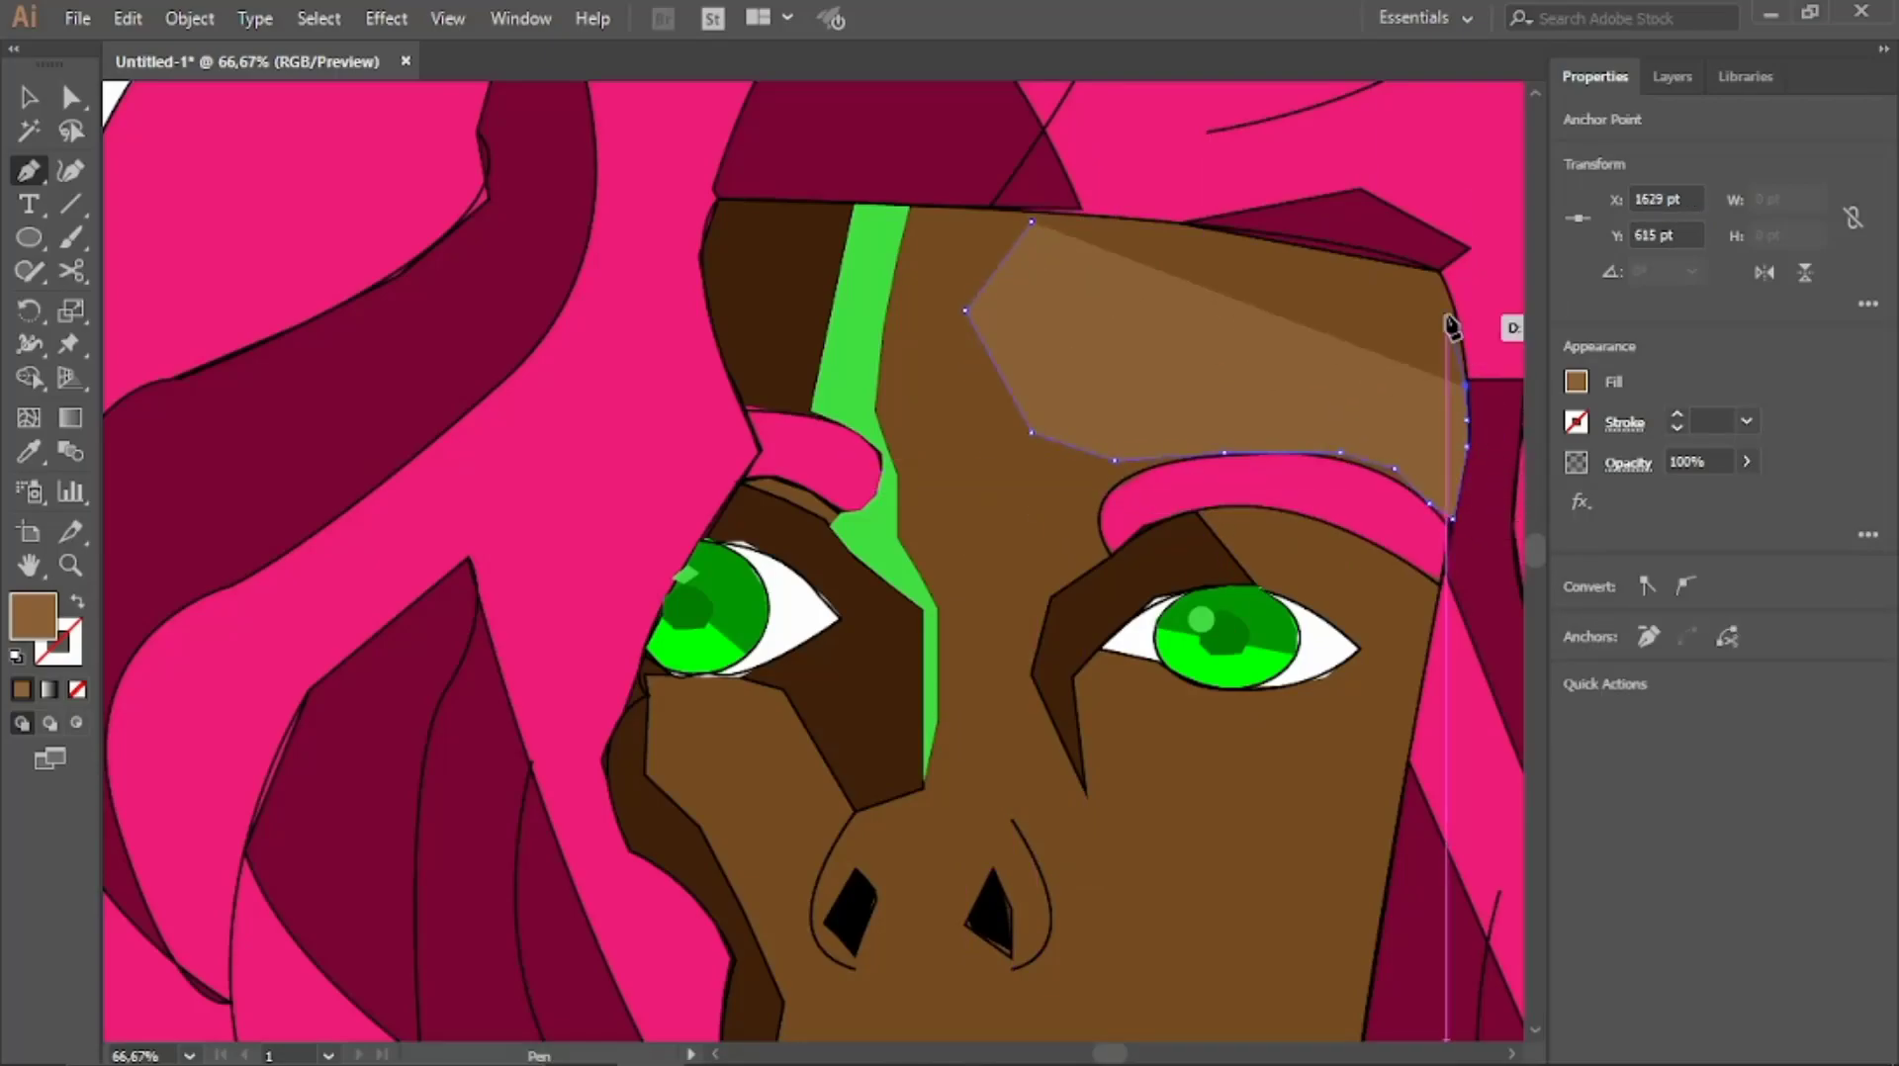
{"action": "left_click", "coordinate": [1447, 312]}
{"action": "left_click", "coordinate": [1032, 220]}
Finish the nose bridge highlight and add a light-brown highlight on the lower lip
{"action": "scroll", "coordinate": [944, 836], "scroll_direction": "down", "scroll_amount": 2}
{"action": "left_click", "coordinate": [950, 847]}
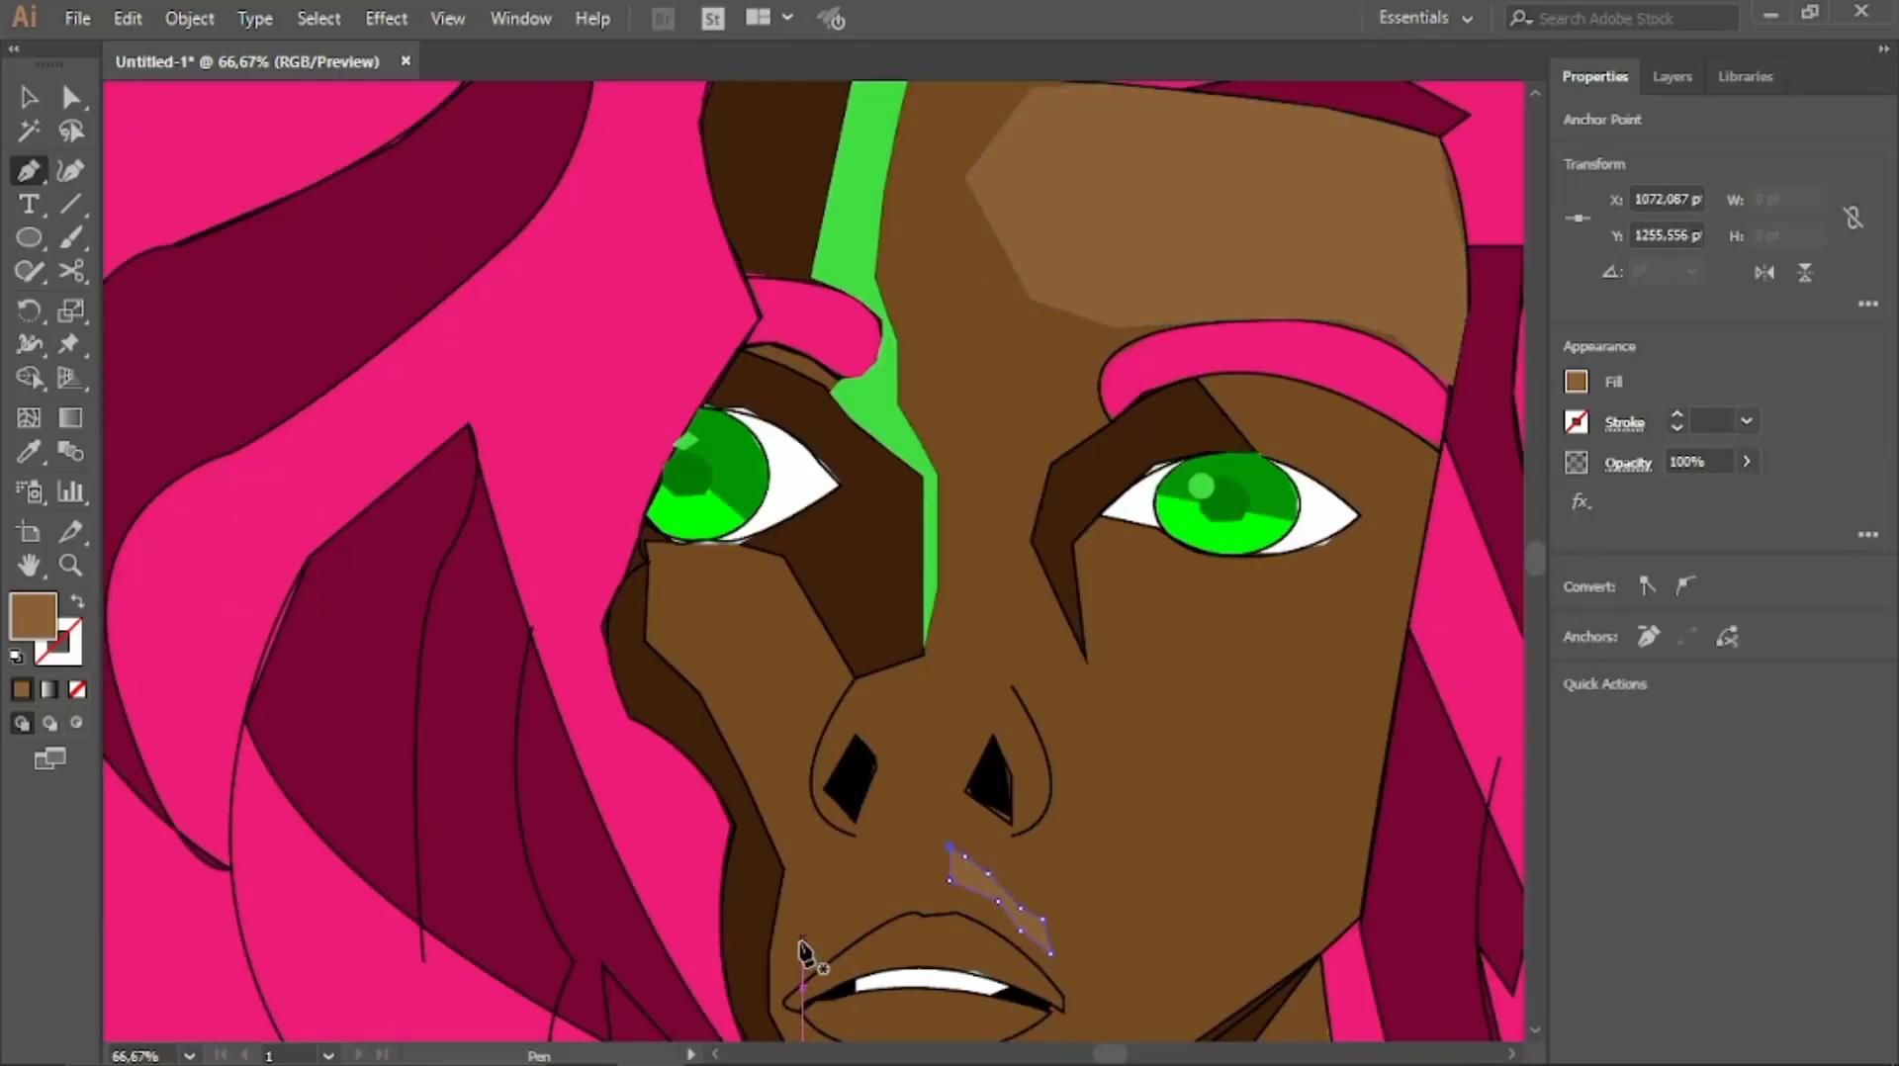
{"action": "scroll", "coordinate": [890, 891], "scroll_direction": "down", "scroll_amount": 2}
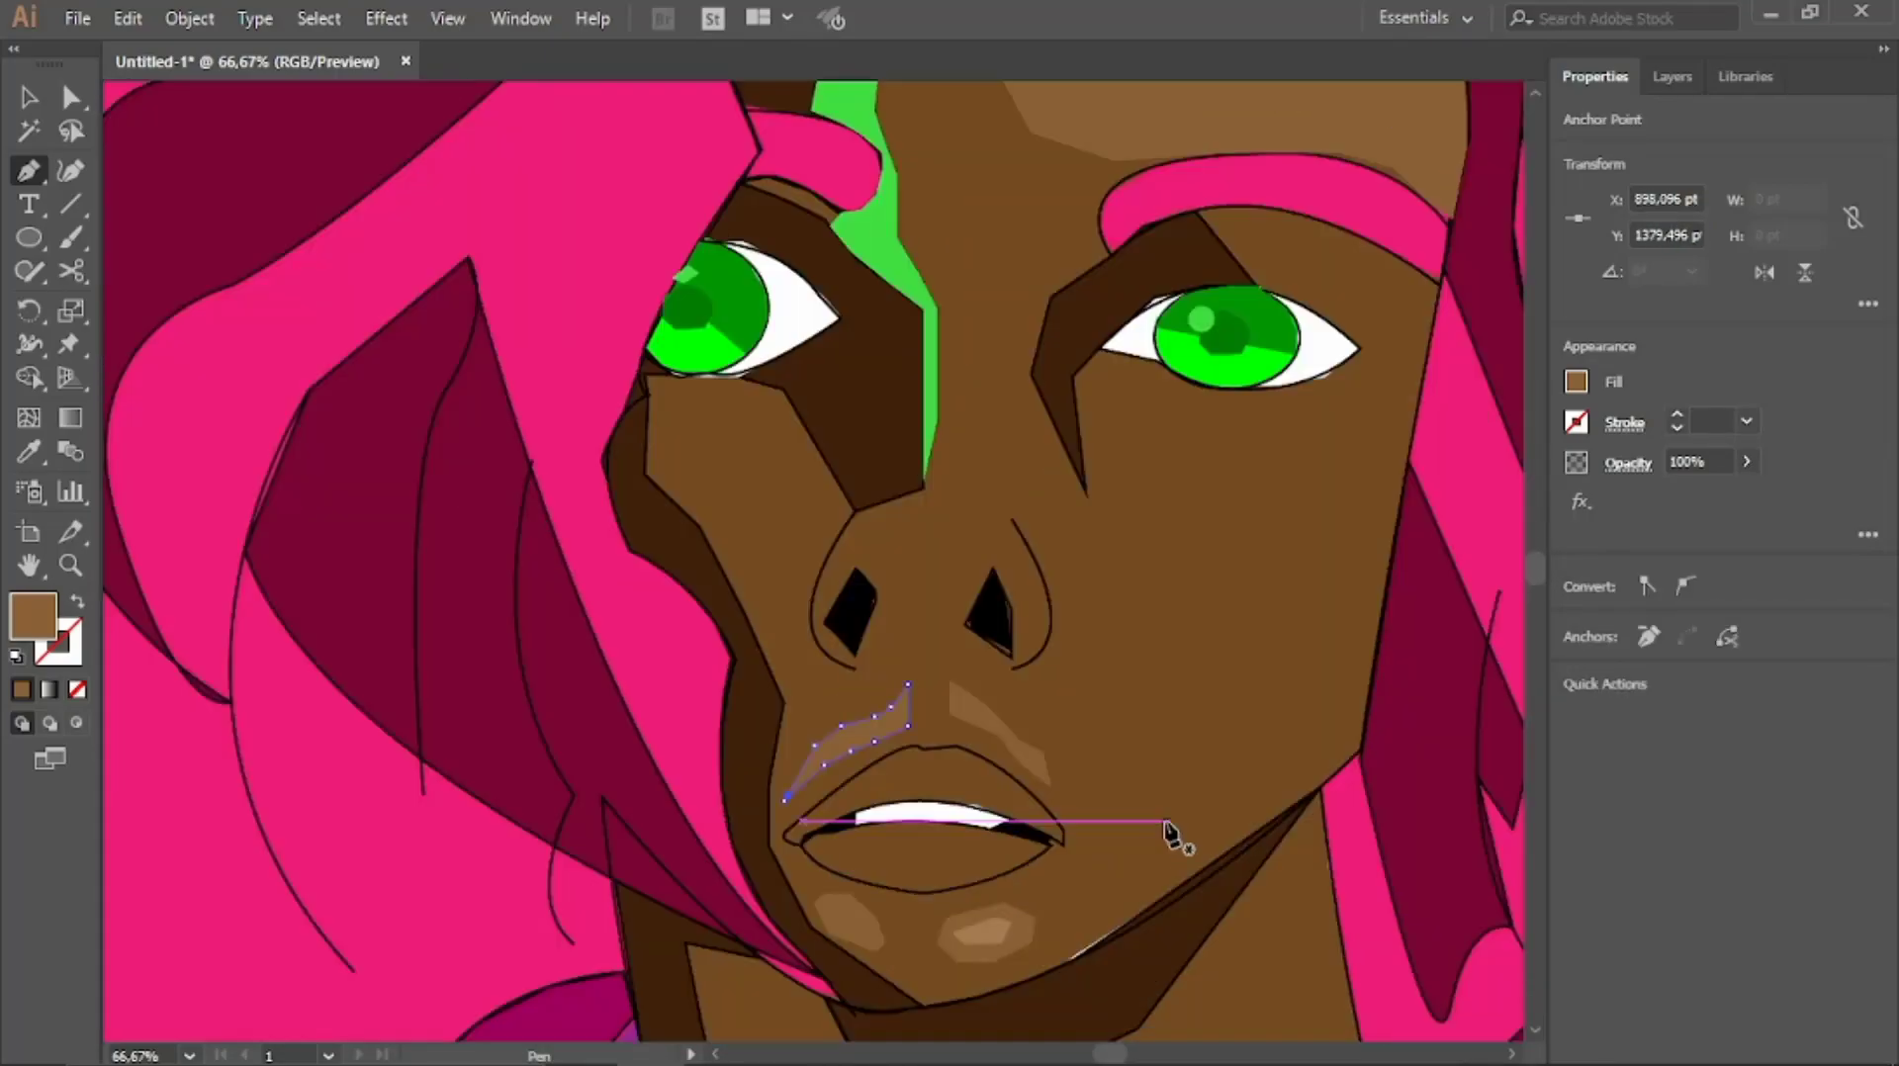
{"action": "left_click", "coordinate": [1046, 849]}
{"action": "left_click", "coordinate": [983, 884]}
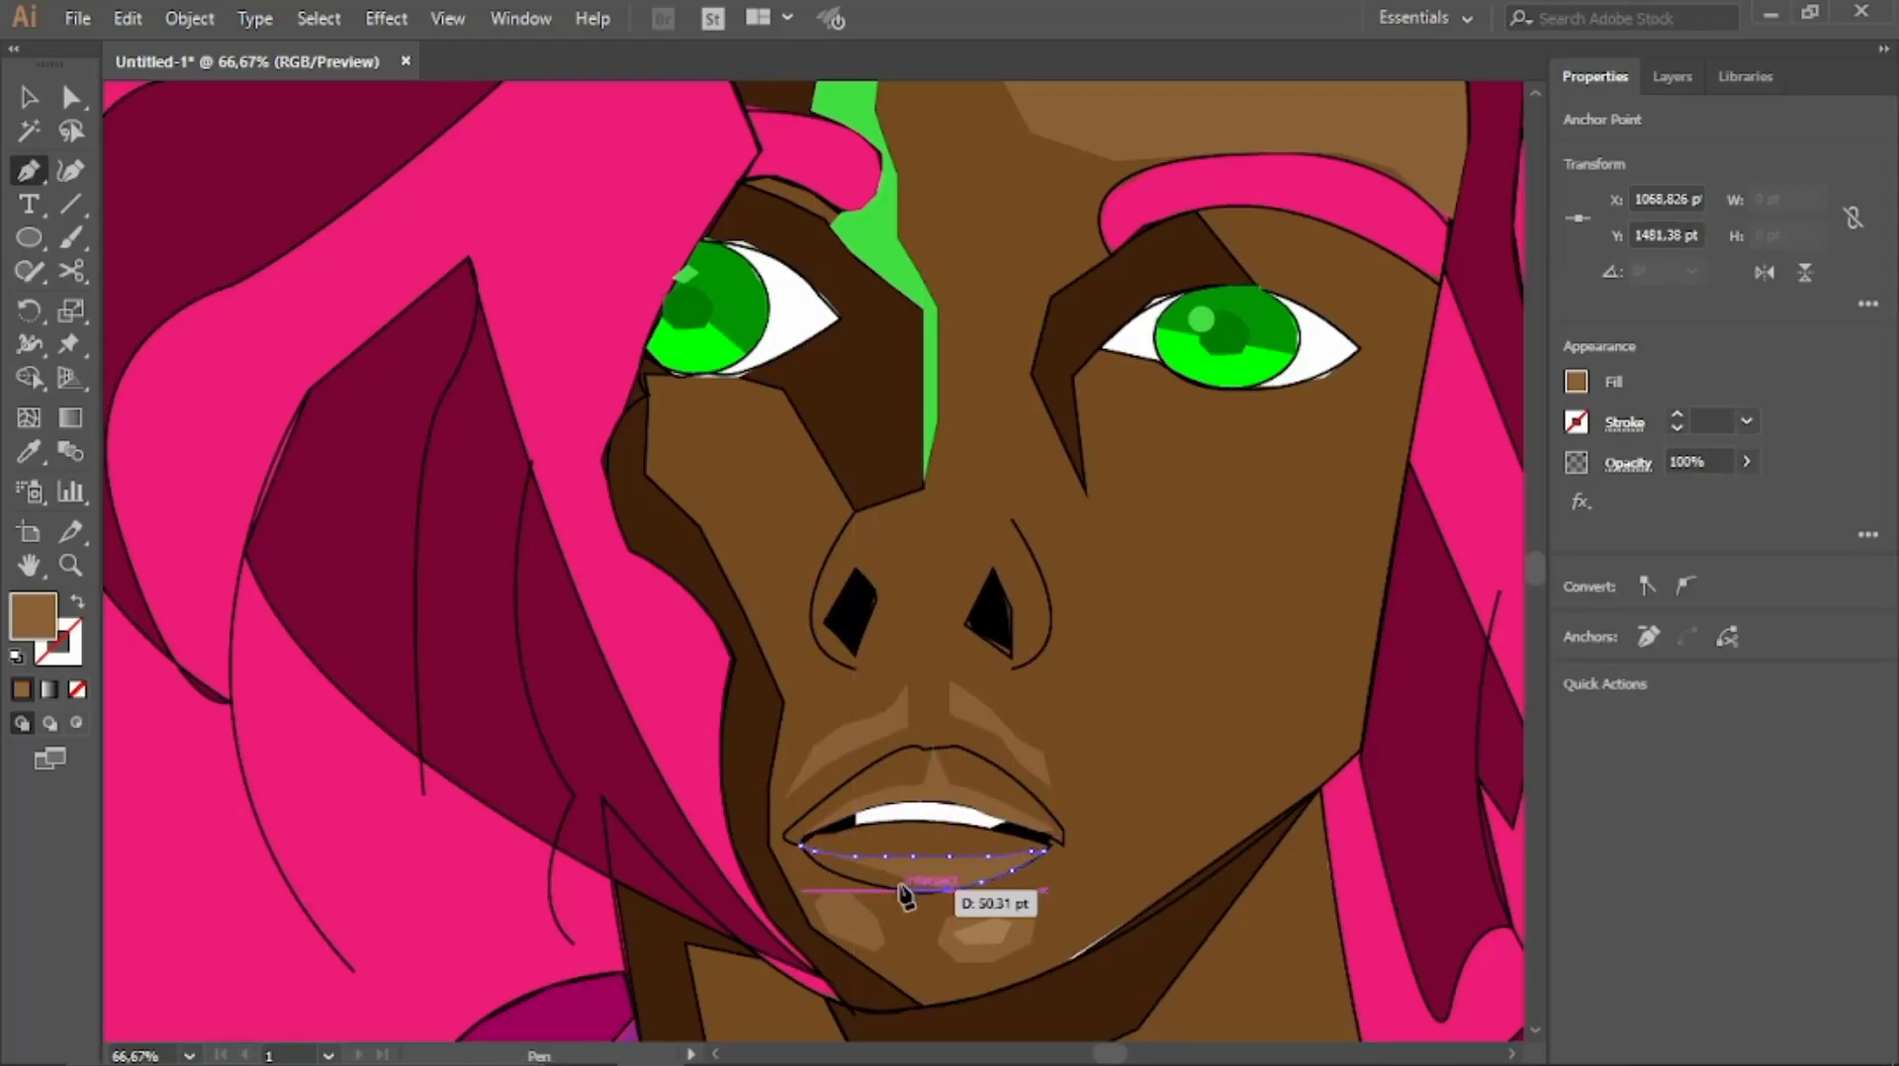
{"action": "left_click", "coordinate": [801, 846]}
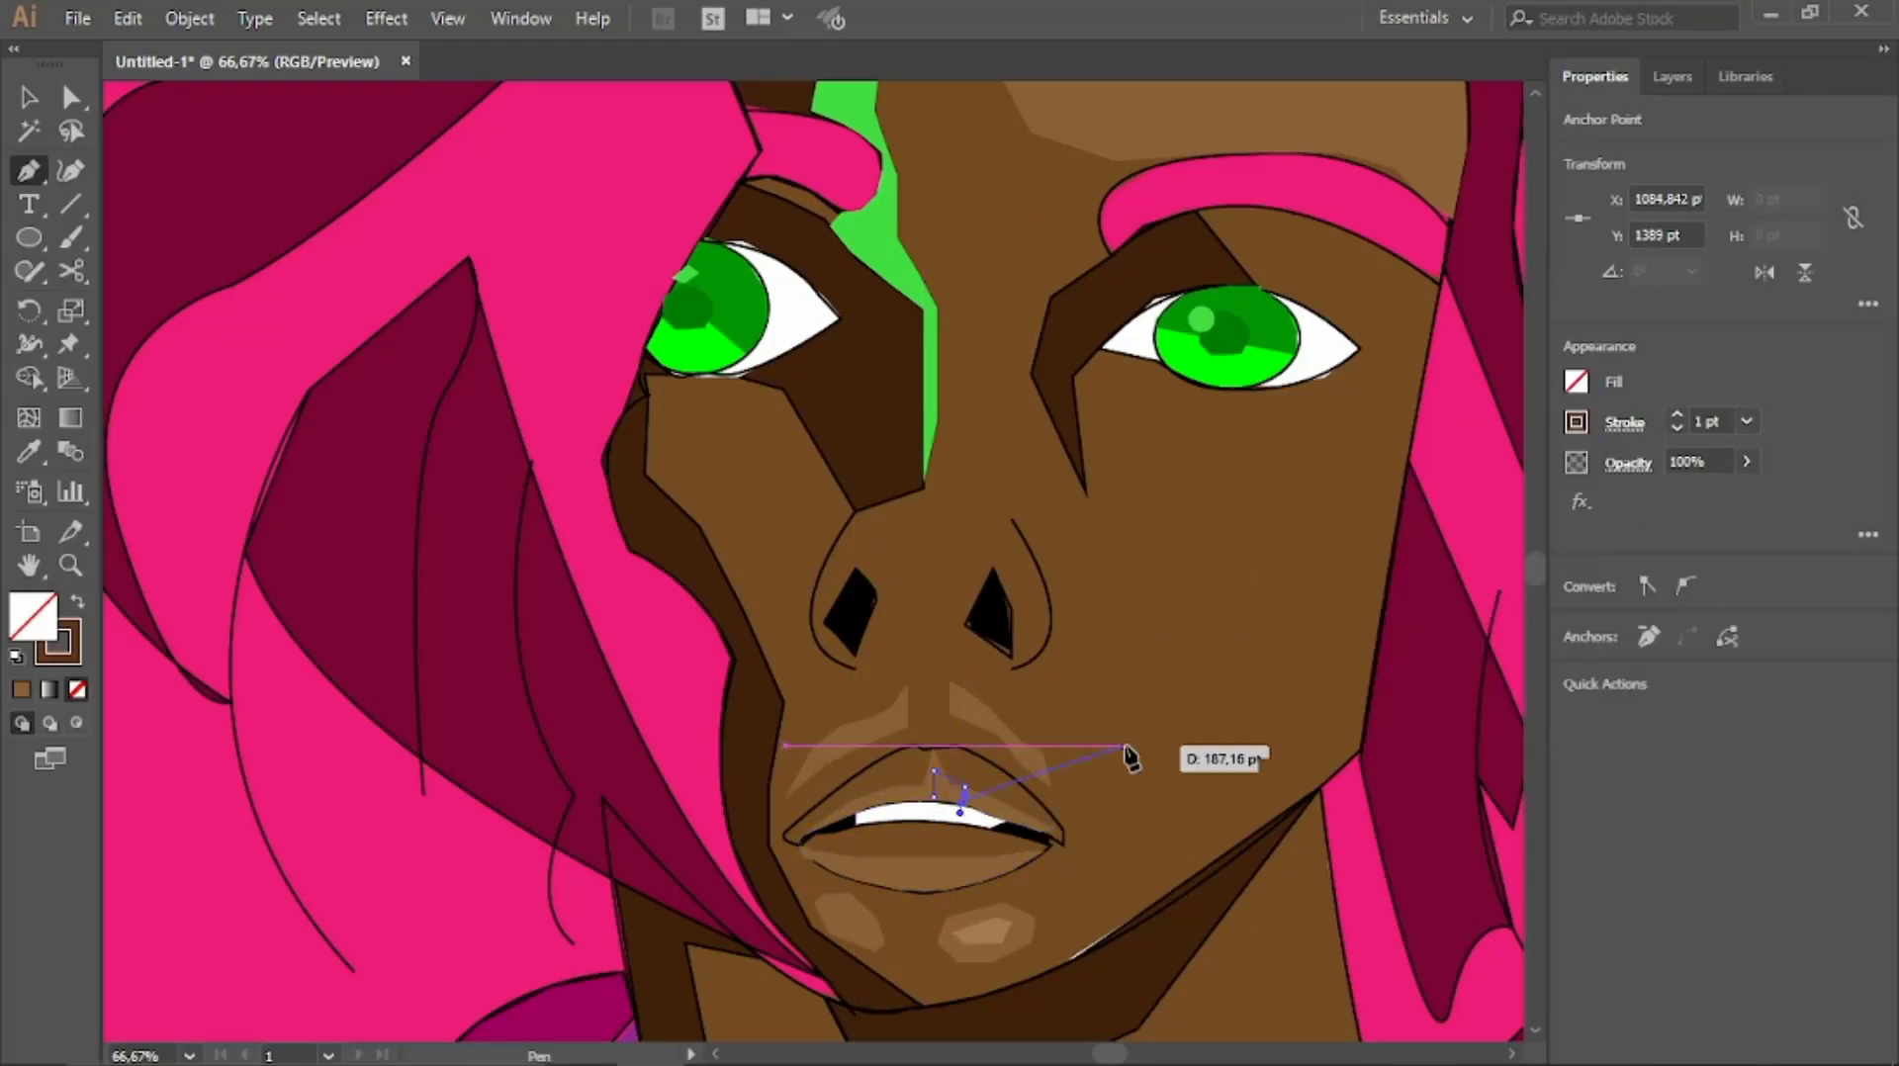
Draw thin outline-only crease lines across the upper and lower lips
{"action": "left_click", "coordinate": [997, 763]}
{"action": "left_click", "coordinate": [898, 805]}
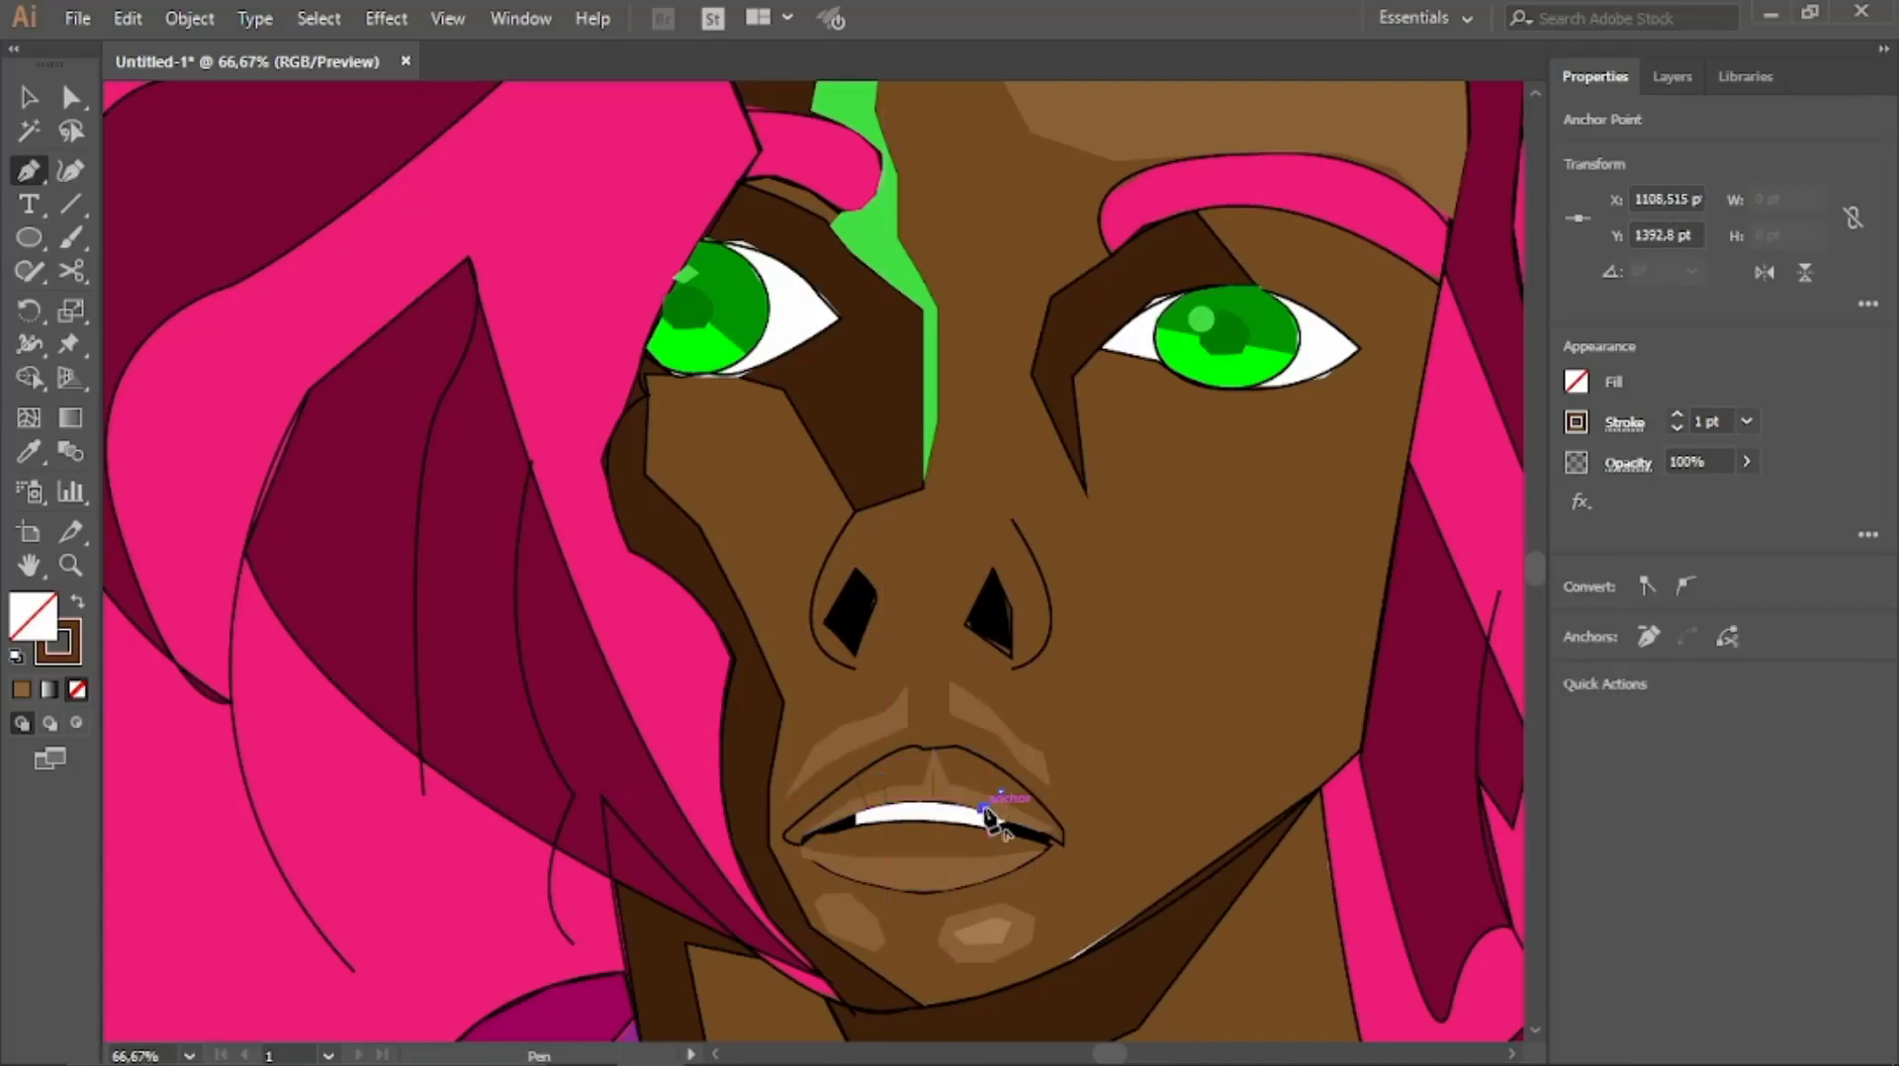
{"action": "left_click", "coordinate": [830, 806]}
{"action": "left_click", "coordinate": [908, 869]}
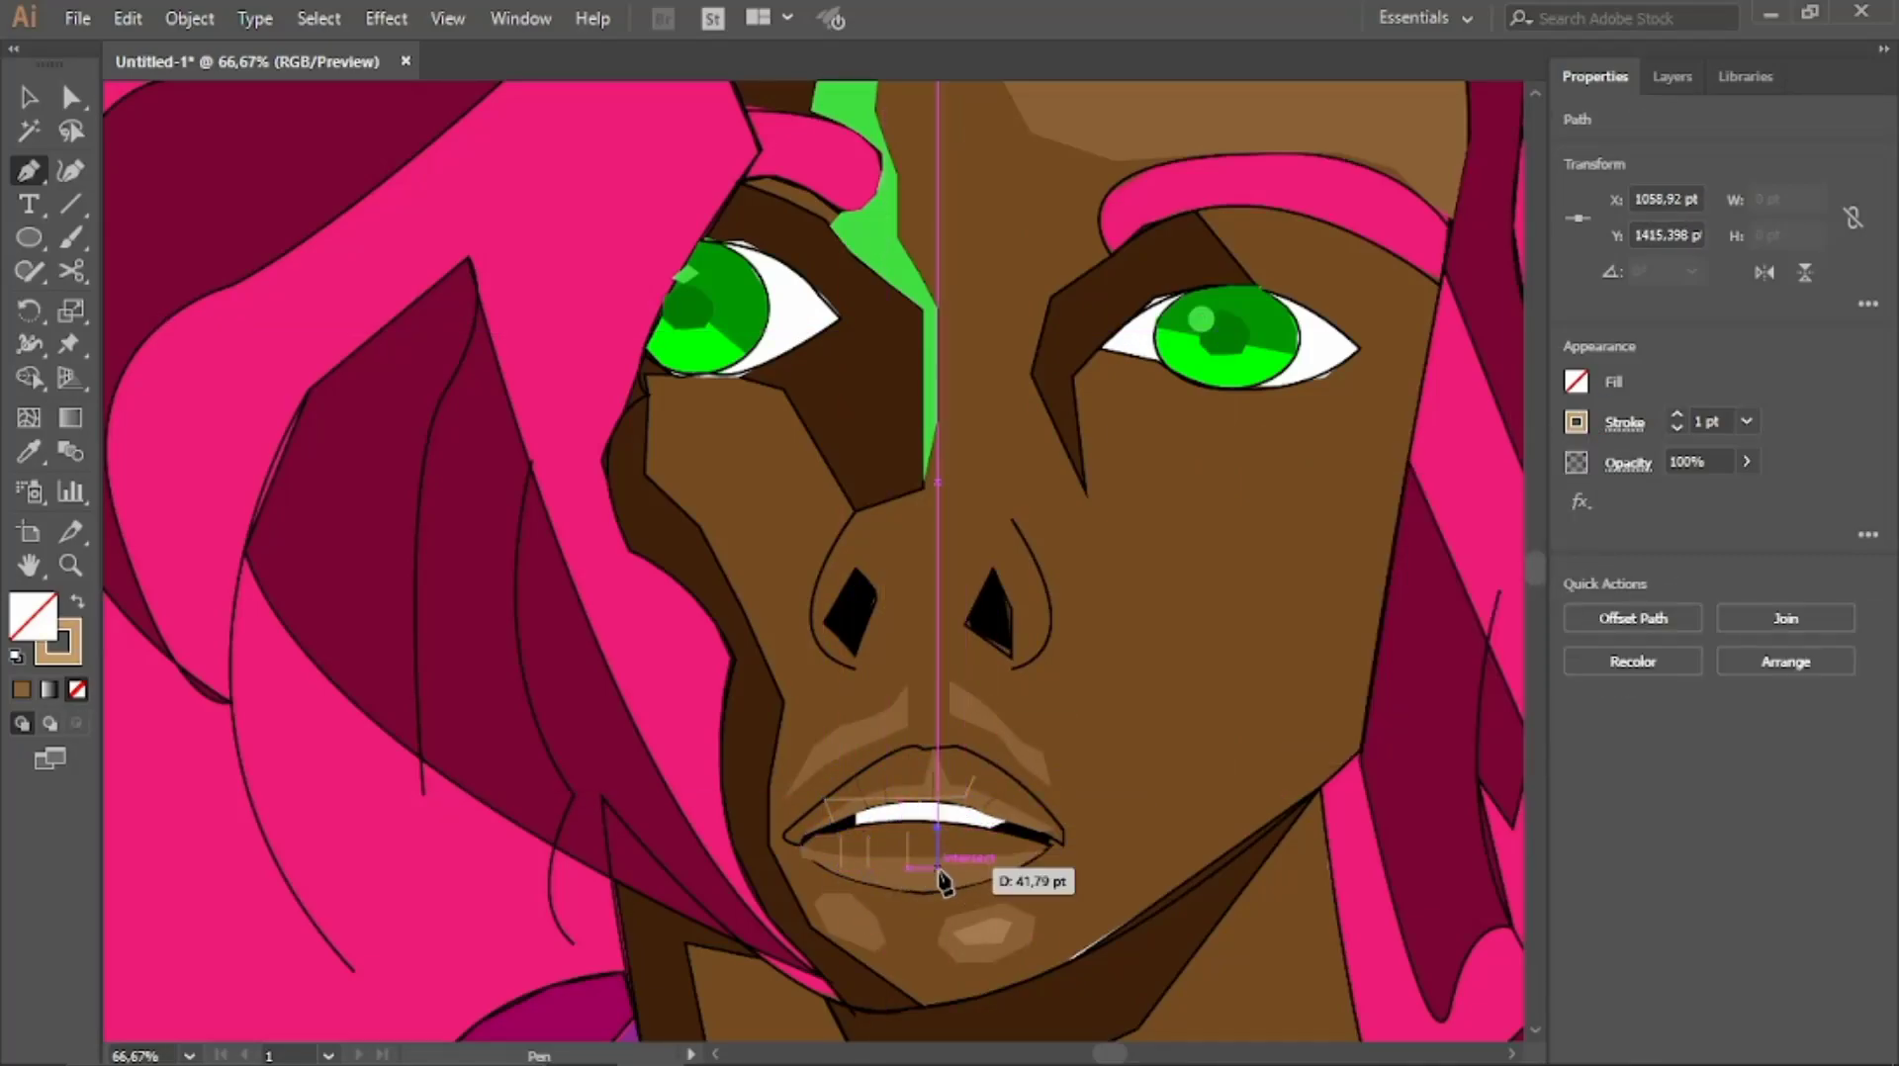
{"action": "left_click", "coordinate": [1674, 76]}
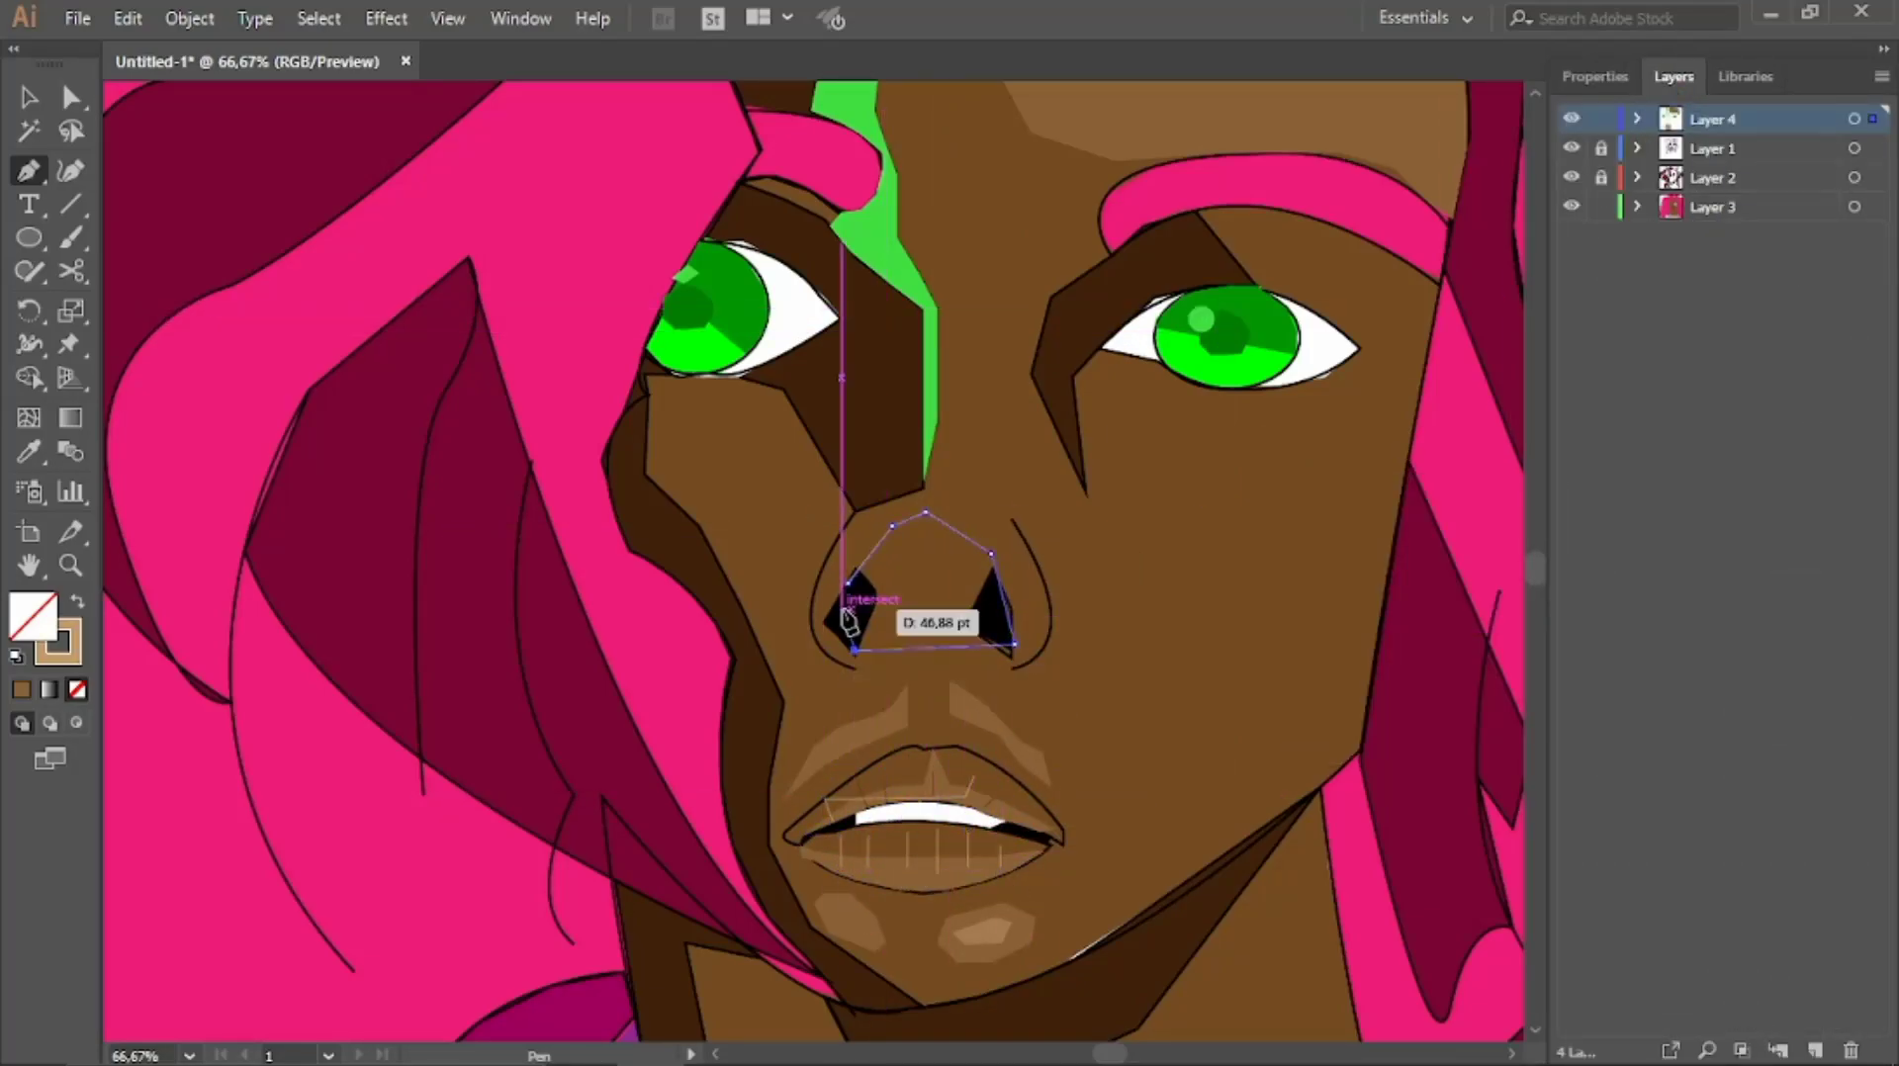
Lock Layer 4 and draw a brown nose shape behind the nostrils on Layer 3
{"action": "left_click", "coordinate": [1601, 118]}
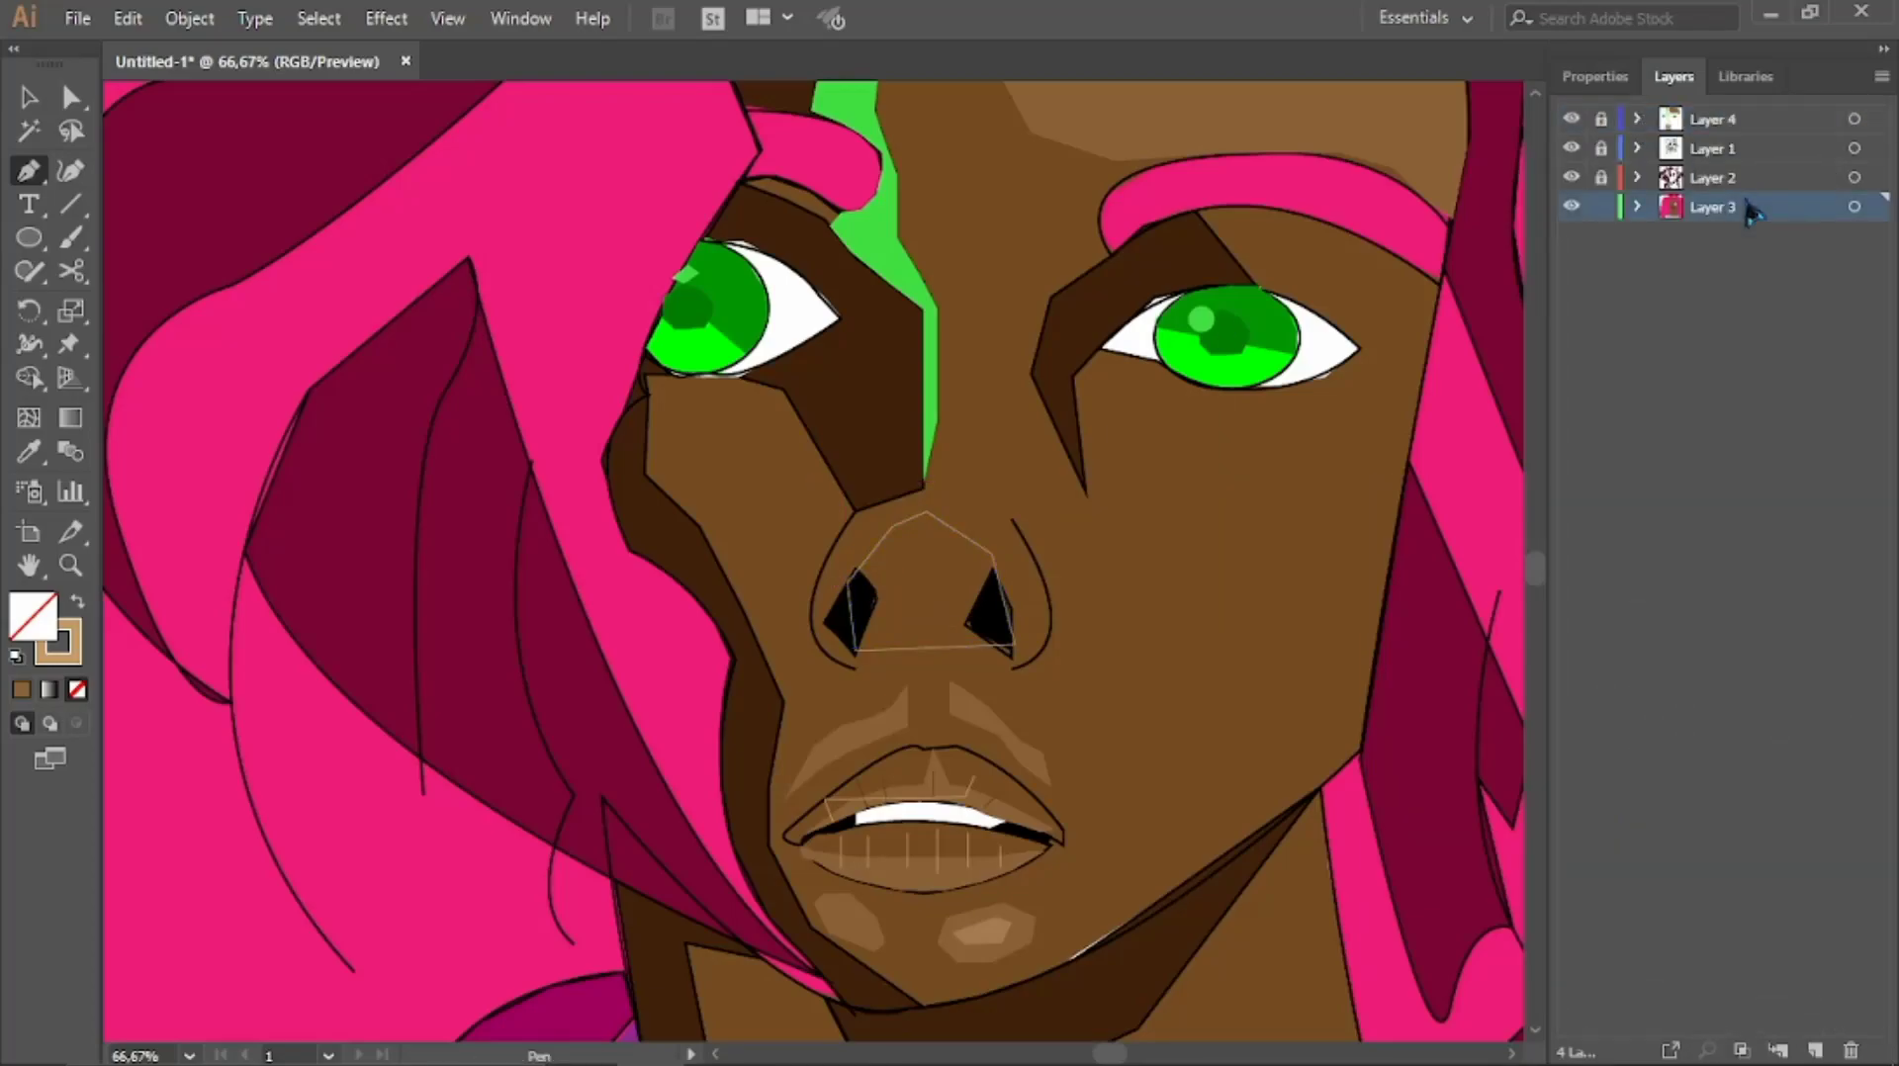
{"action": "left_click", "coordinate": [1640, 206]}
{"action": "left_click", "coordinate": [855, 568]}
{"action": "left_click", "coordinate": [899, 525]}
{"action": "left_click", "coordinate": [854, 569]}
{"action": "key", "text": "shift+x"}
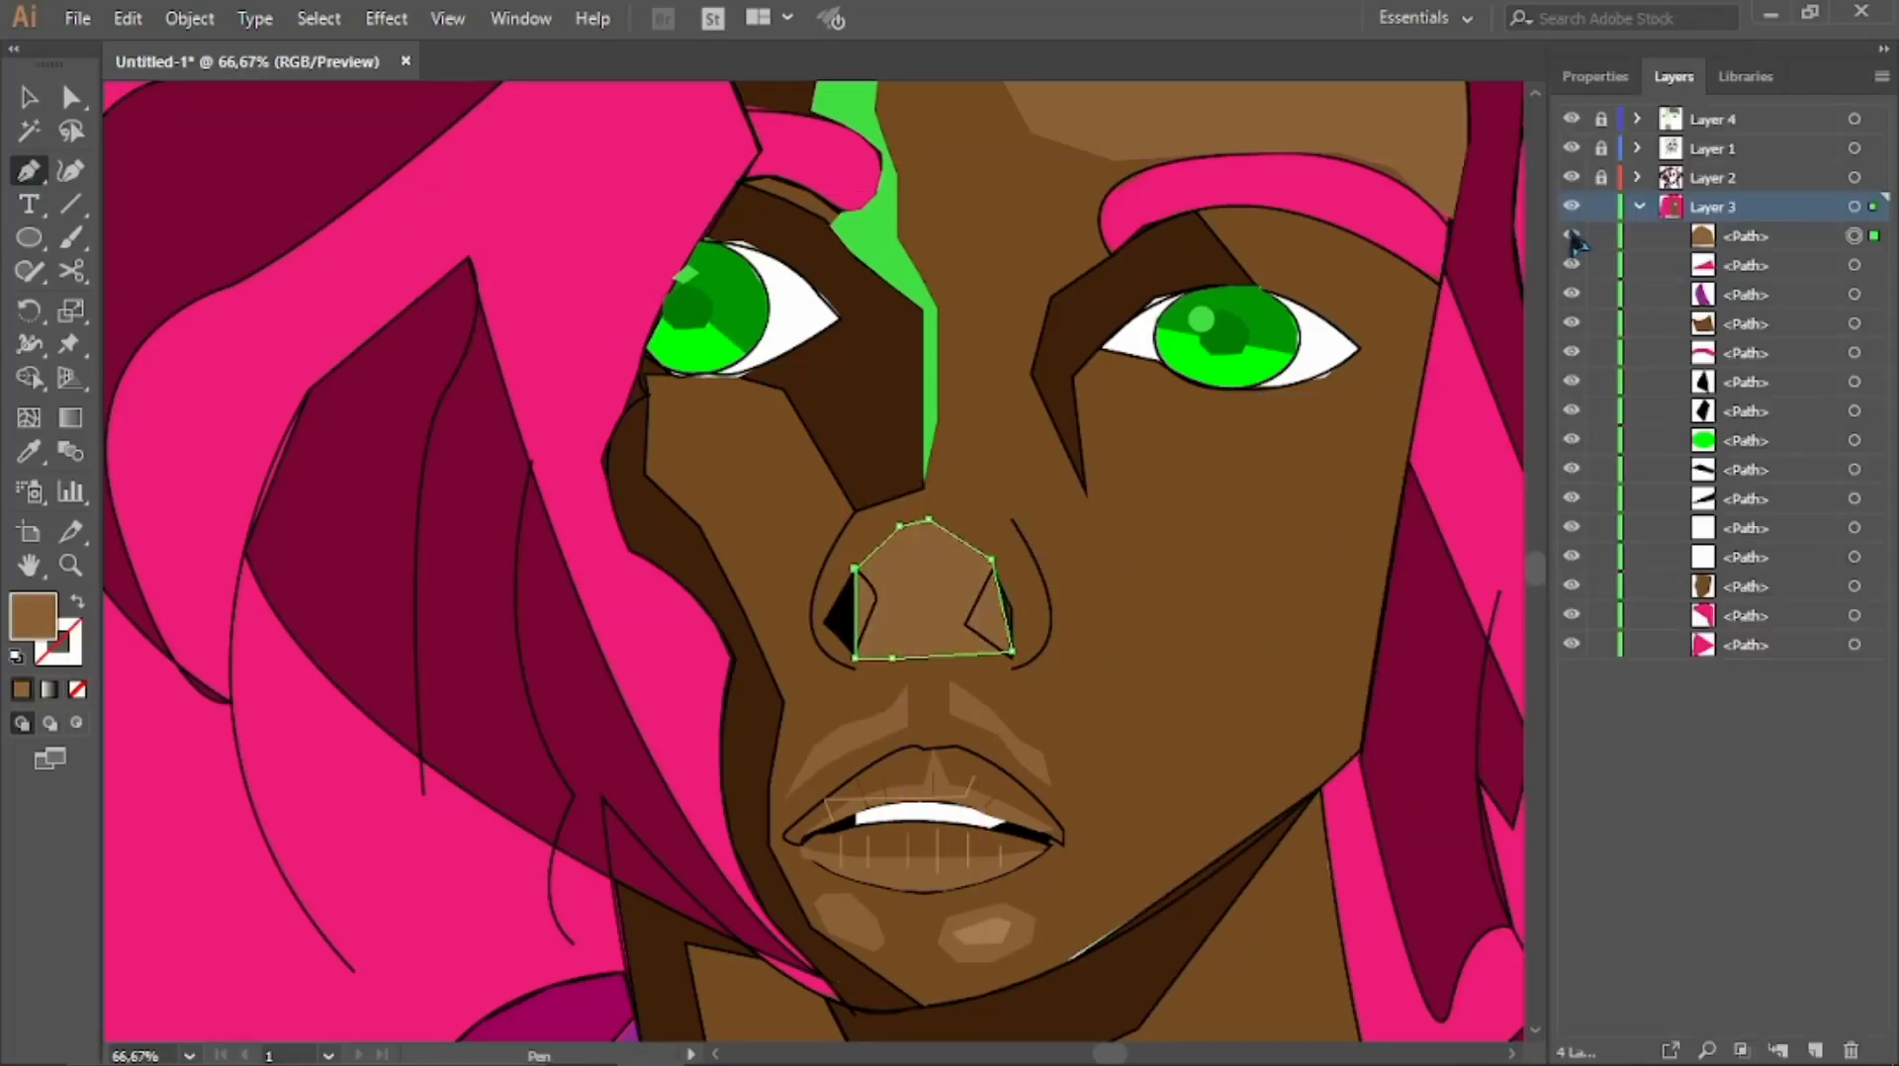
{"action": "left_click_drag", "start_coordinate": [1759, 240], "coordinate": [1747, 425]}
Zoom out to the whole portrait and pick a lighter pink fill for hair highlights
{"action": "key", "text": "v"}
{"action": "left_click", "coordinate": [1197, 514]}
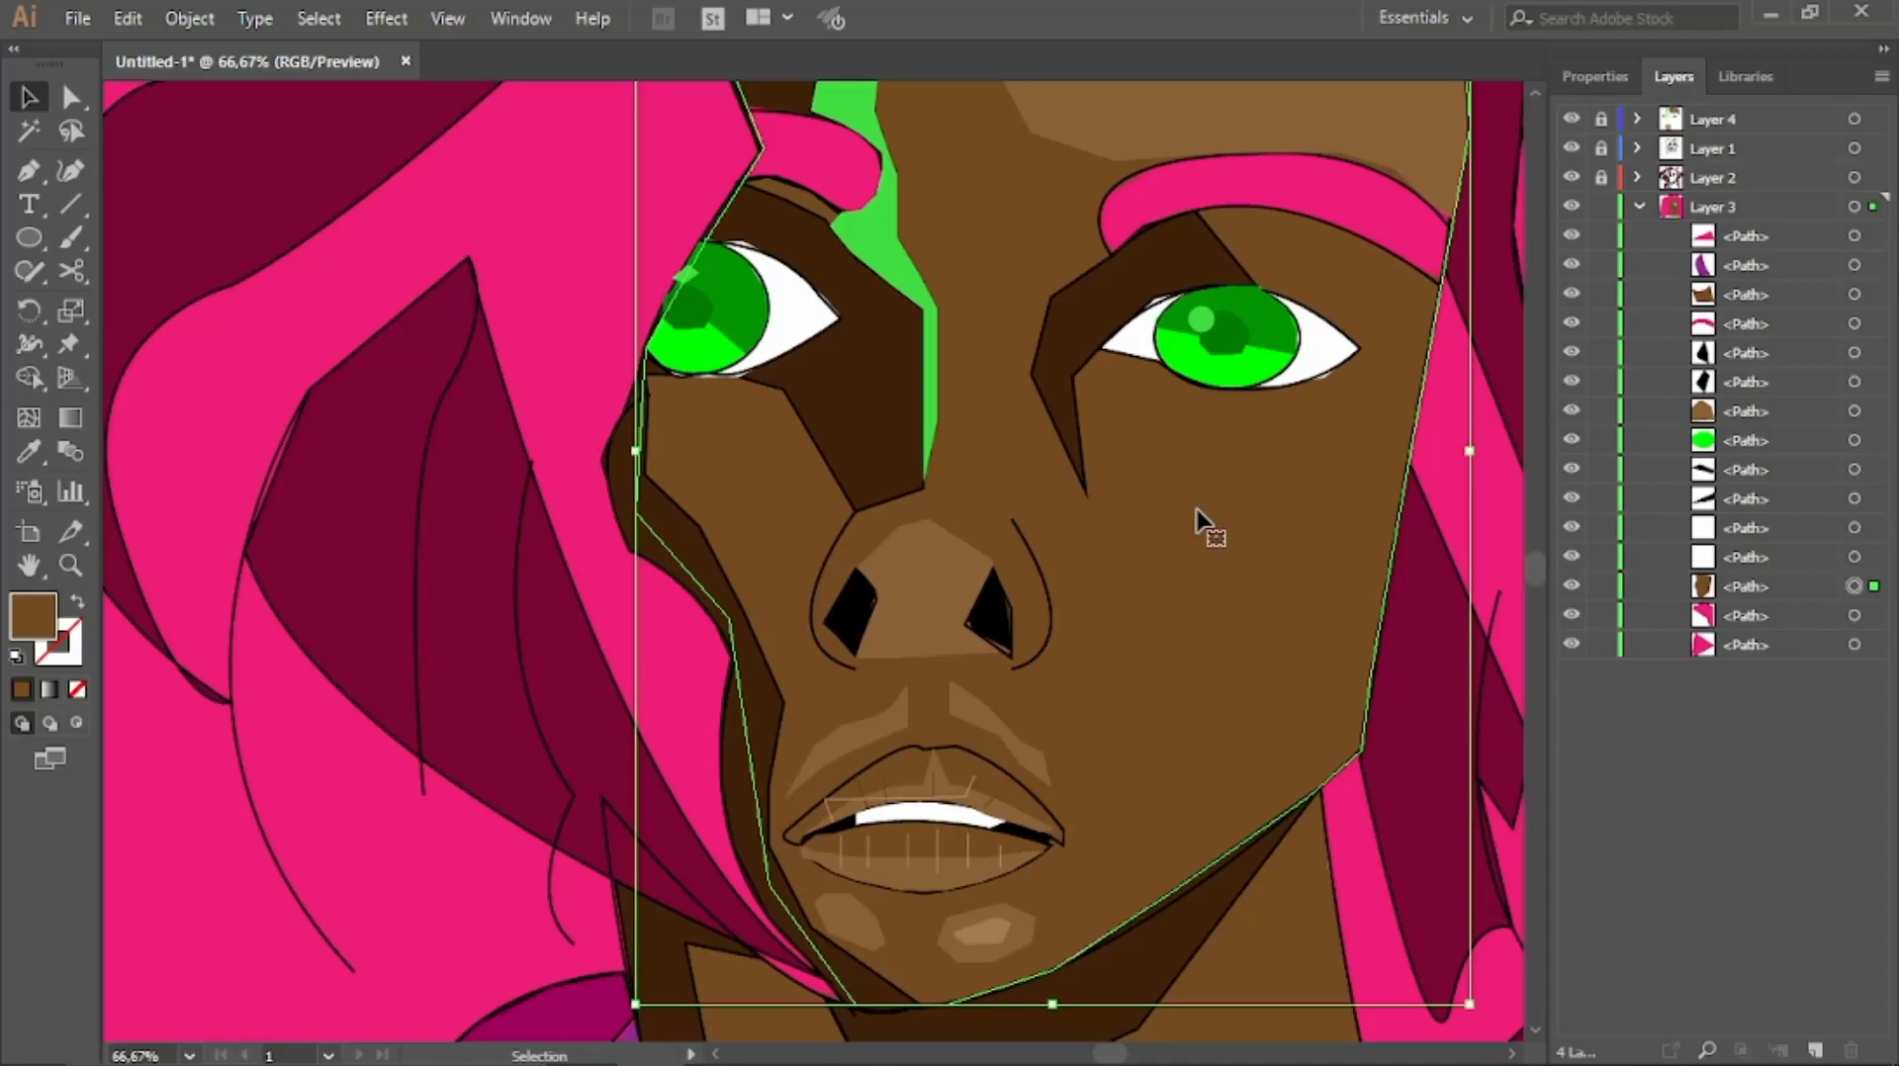
{"action": "left_click", "coordinate": [1197, 514], "text": "ctrl"}
{"action": "key", "text": "ctrl+minus"}
{"action": "key", "text": "ctrl+minus"}
{"action": "left_click", "coordinate": [1640, 206]}
{"action": "left_click", "coordinate": [1594, 76]}
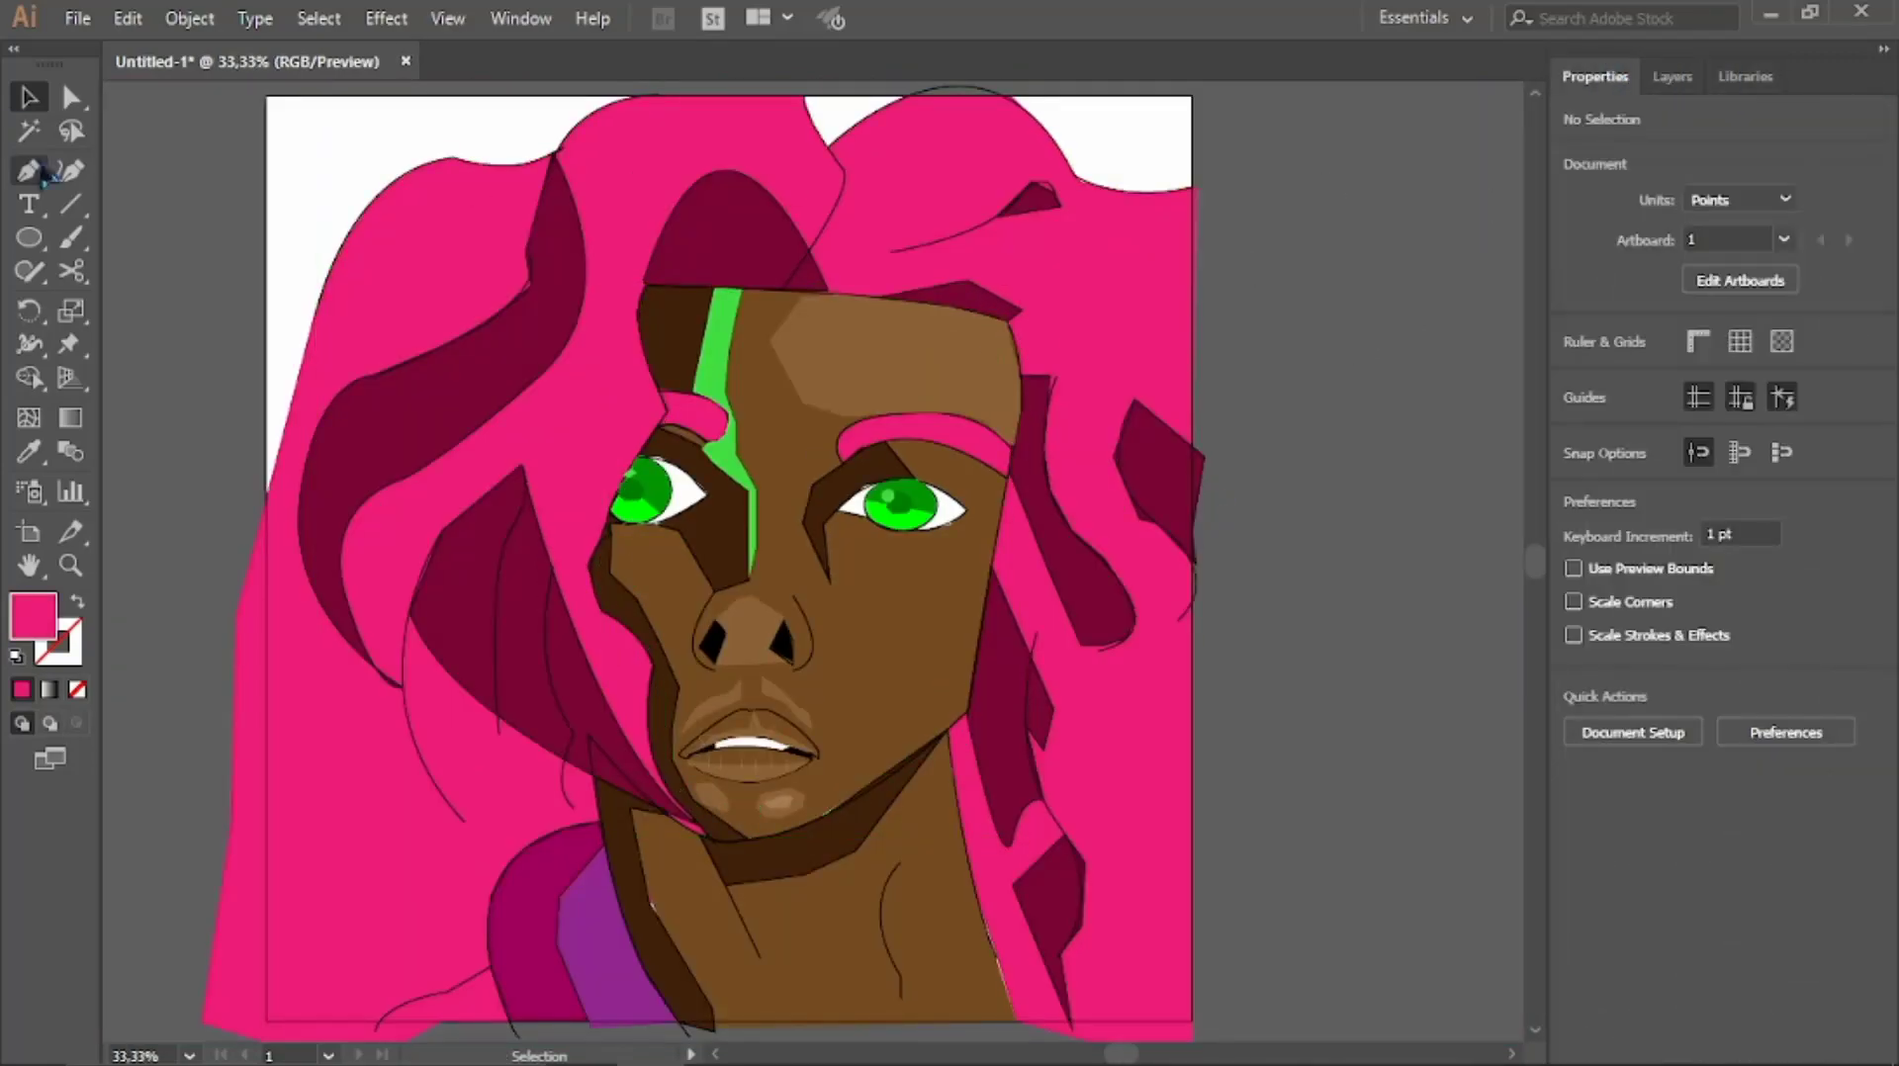
{"action": "key", "text": "p"}
{"action": "left_click", "coordinate": [1576, 381]}
Draw light-pink highlight shapes on the left, top and lower-left hair
{"action": "left_click", "coordinate": [306, 361]}
{"action": "left_click", "coordinate": [475, 185]}
{"action": "left_click", "coordinate": [579, 212]}
{"action": "left_click", "coordinate": [712, 212]}
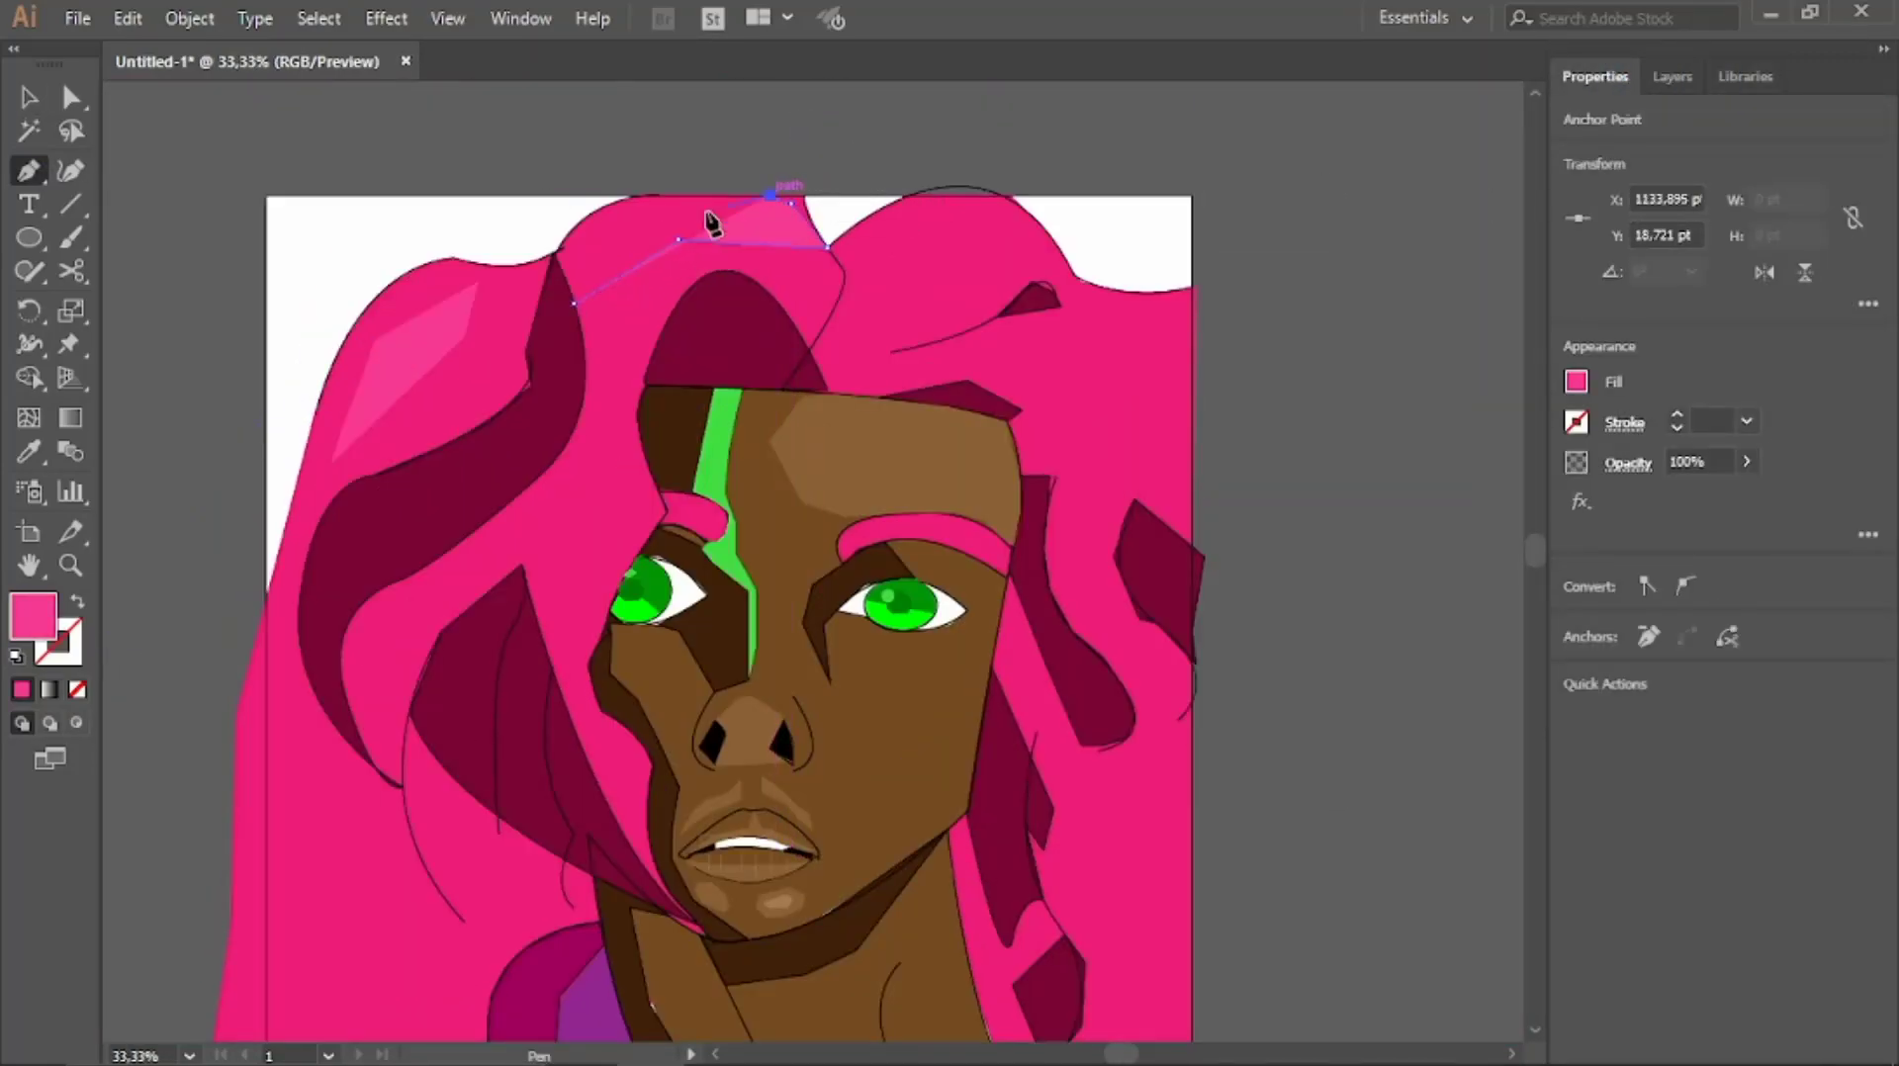
{"action": "left_click", "coordinate": [326, 626]}
{"action": "left_click", "coordinate": [340, 749]}
{"action": "left_click", "coordinate": [465, 964]}
{"action": "left_click", "coordinate": [317, 707]}
Draw light-pink highlight shapes on the top-right and lower-right hair
{"action": "left_click", "coordinate": [925, 149]}
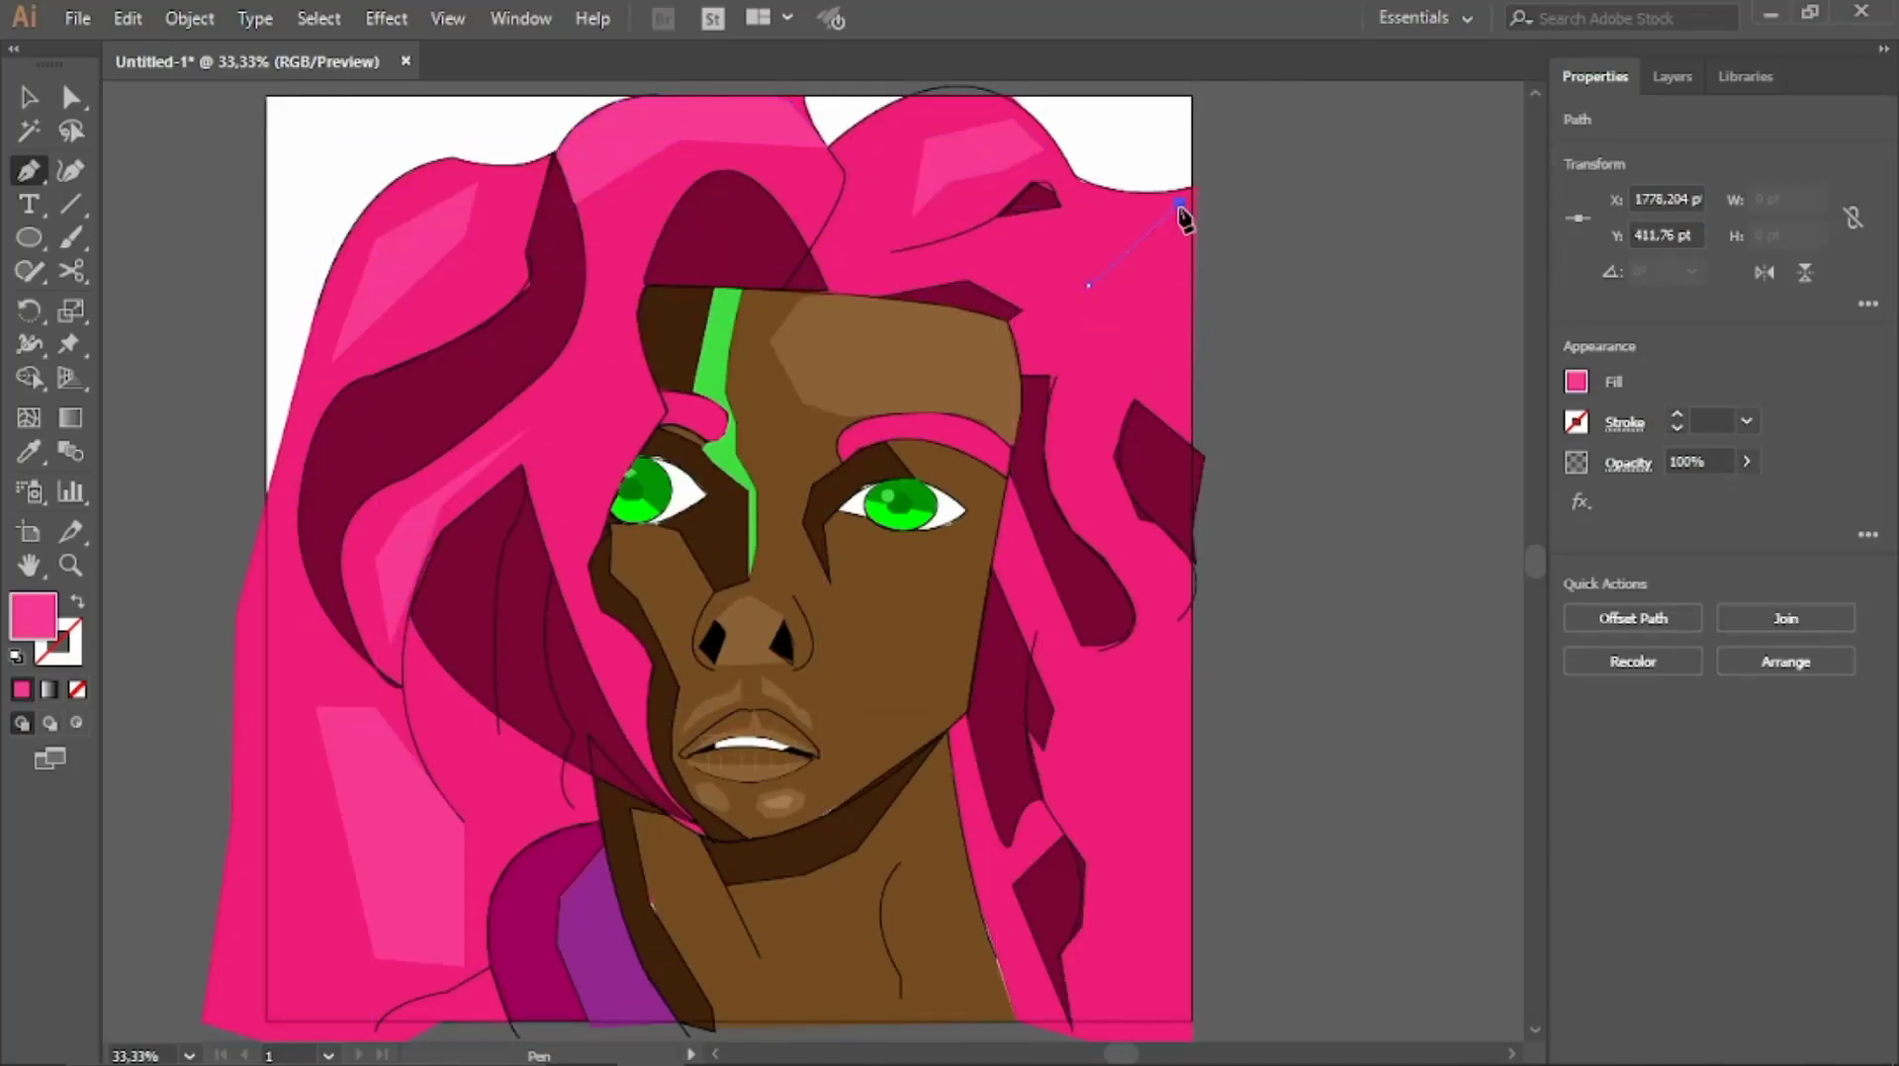
{"action": "left_click", "coordinate": [1185, 643]}
{"action": "left_click", "coordinate": [1240, 957]}
{"action": "left_click", "coordinate": [1133, 986]}
{"action": "left_click", "coordinate": [1093, 683]}
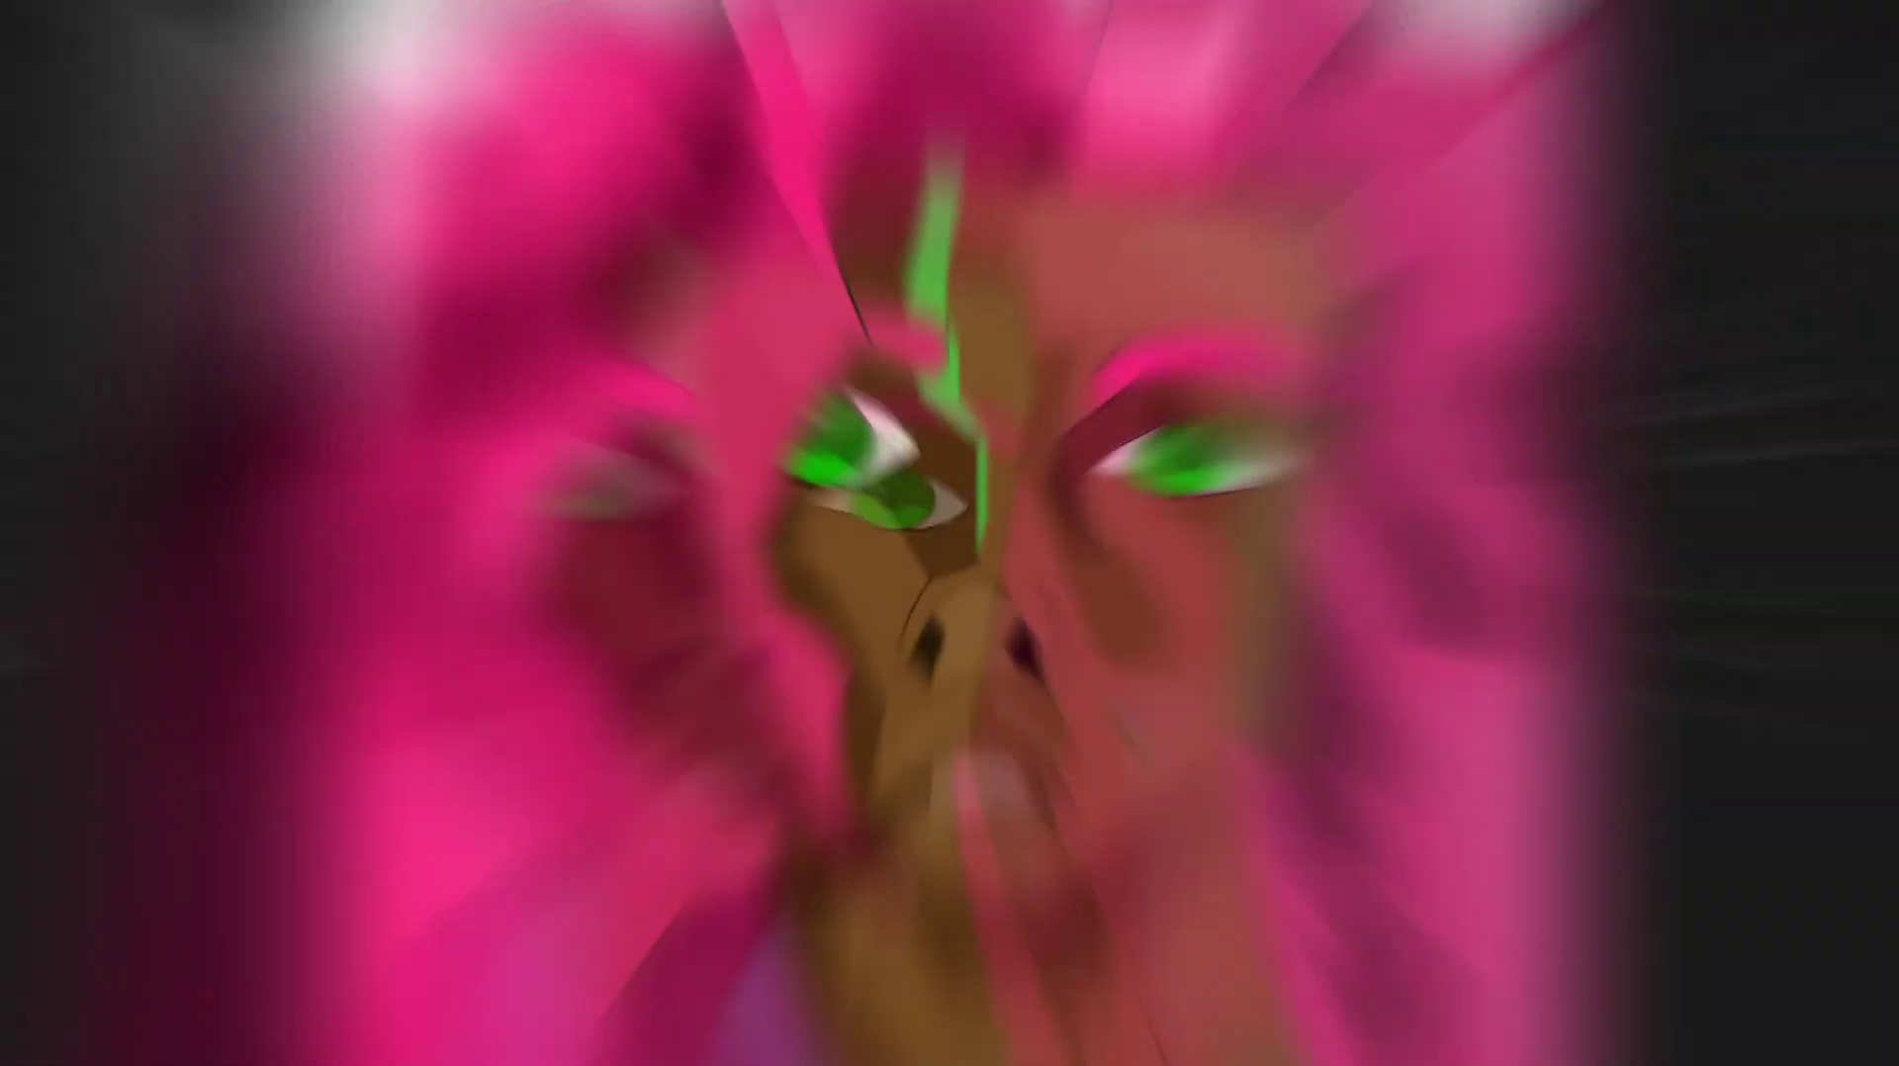